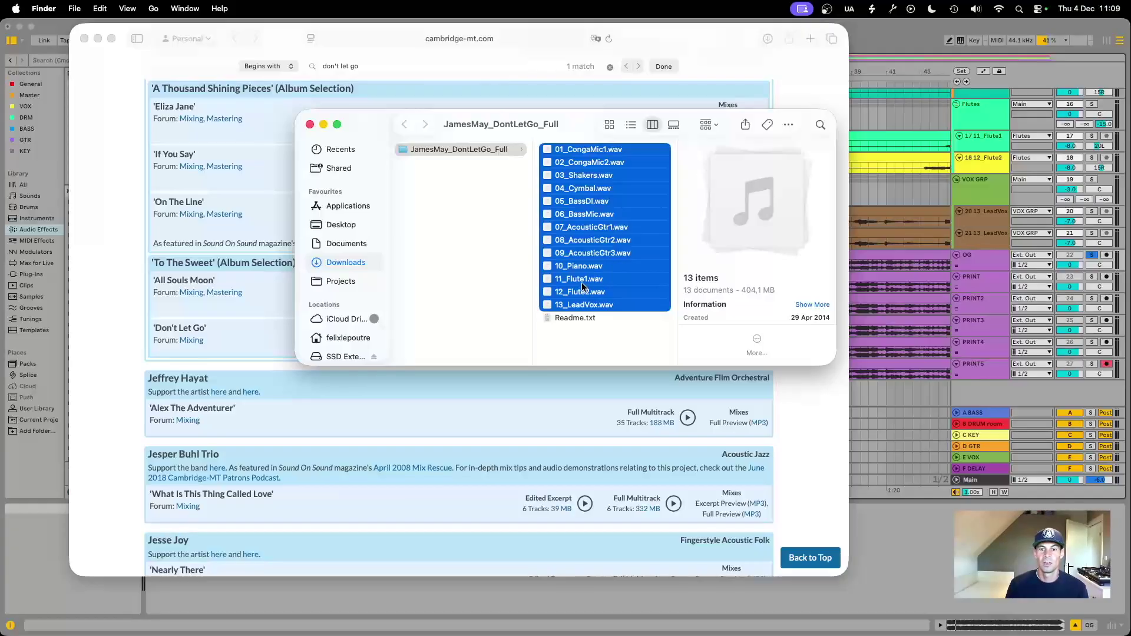
# - Switch to the Ableton Live set and look over the BASS GRP, DRUMS GRP and remaining tracks
pyautogui.press('super+Tab')
pyautogui.press('super+Tab')
pyautogui.press('super+Tab')
pyautogui.scroll(10, 736, 282)
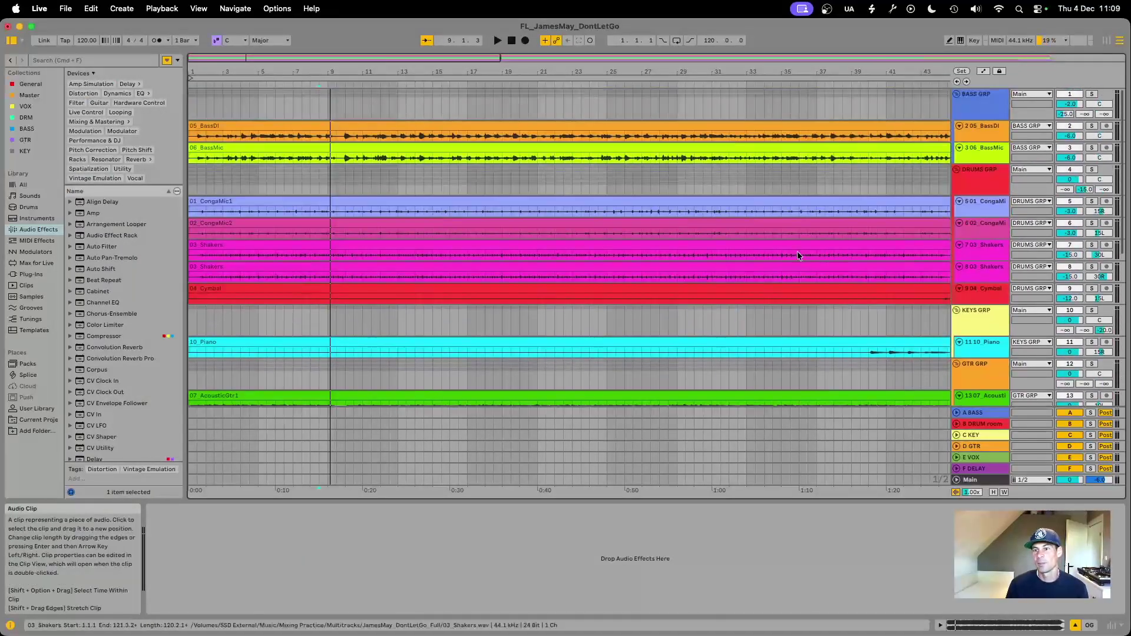
pyautogui.click(994, 96)
pyautogui.click(980, 177)
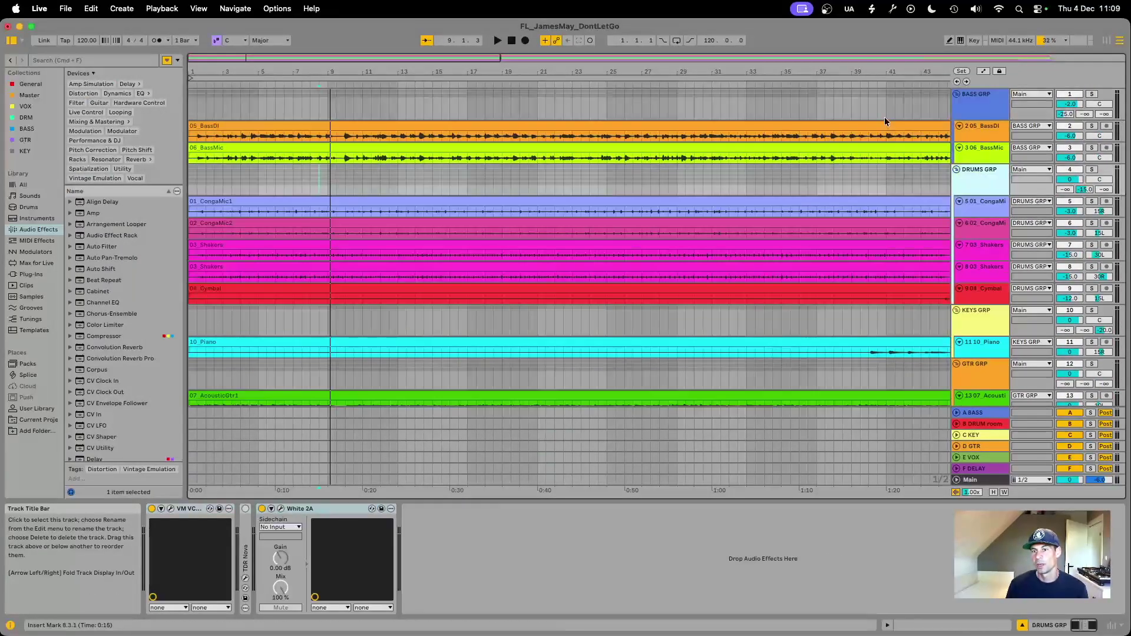
pyautogui.scroll(-10, 836, 197)
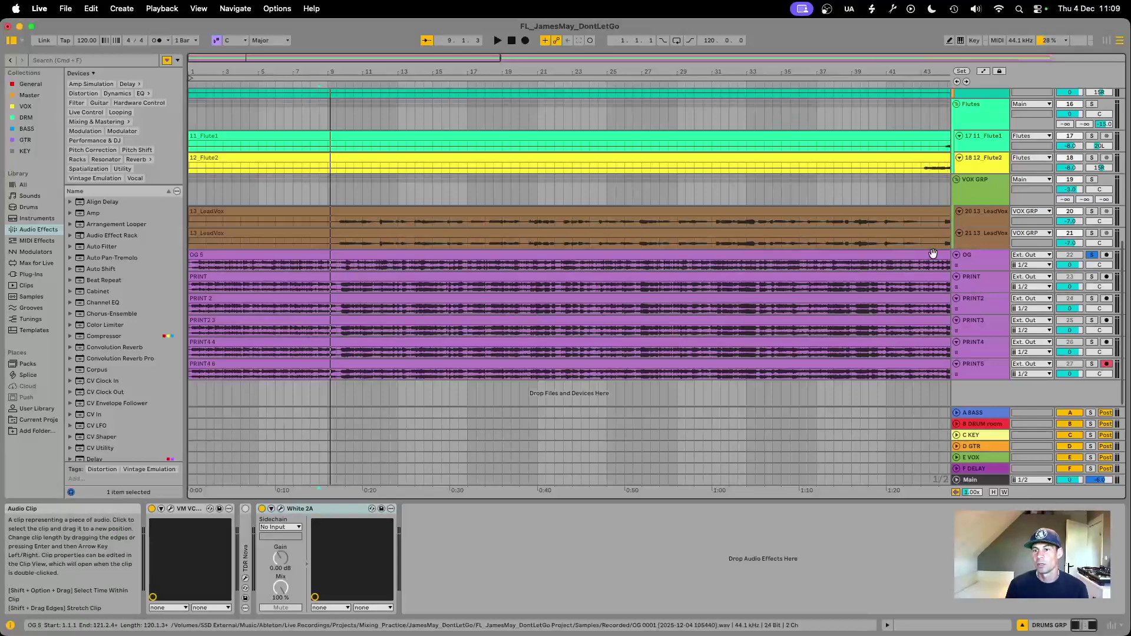
# - Play the soloed OG mix, and switch the solo to the PRINT5 track to compare both versions
pyautogui.click(980, 262)
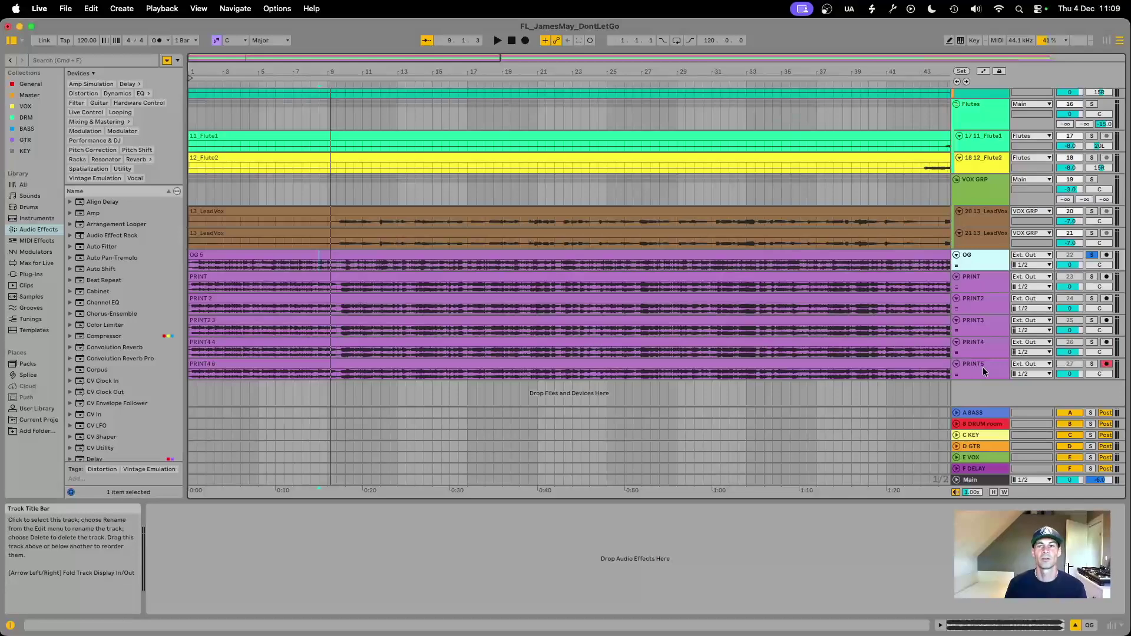
pyautogui.press('space')
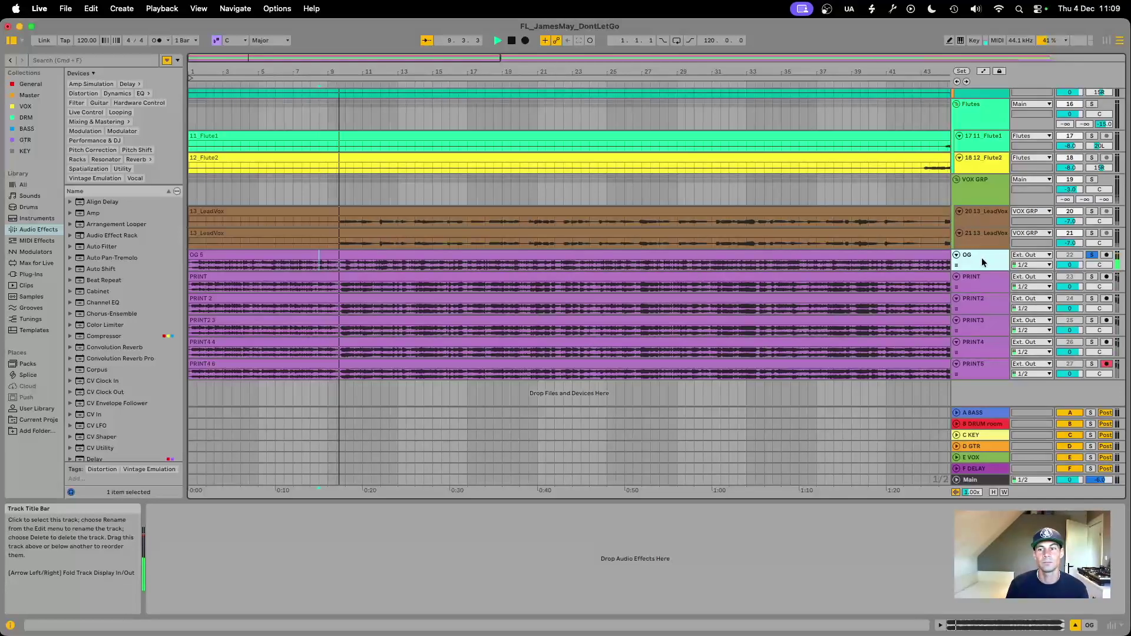
pyautogui.click(983, 372)
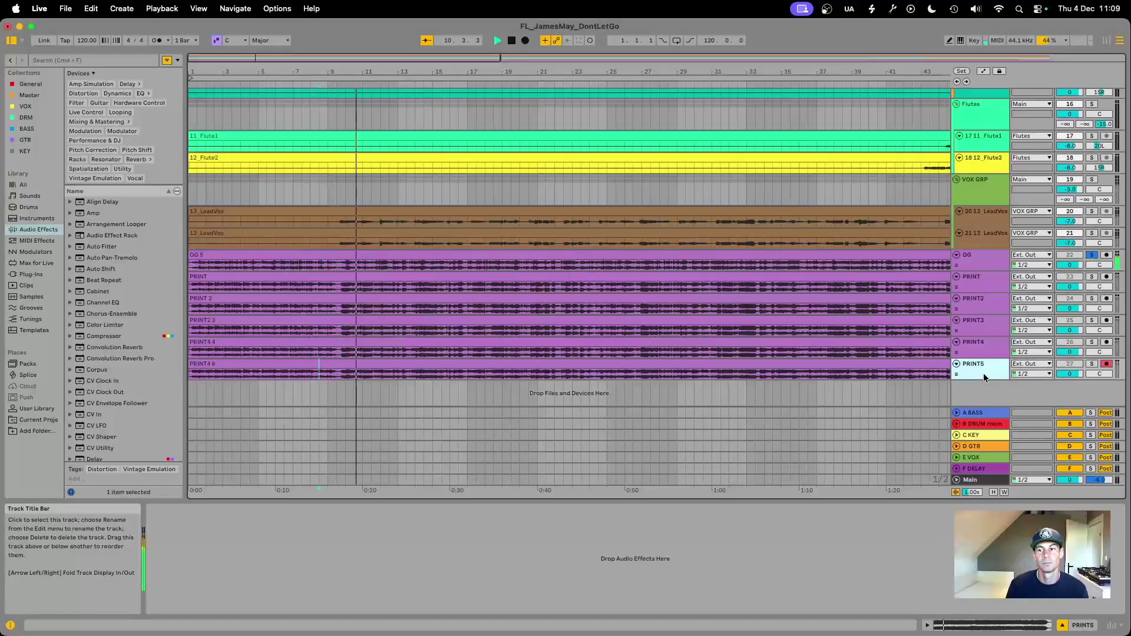
pyautogui.press('s')
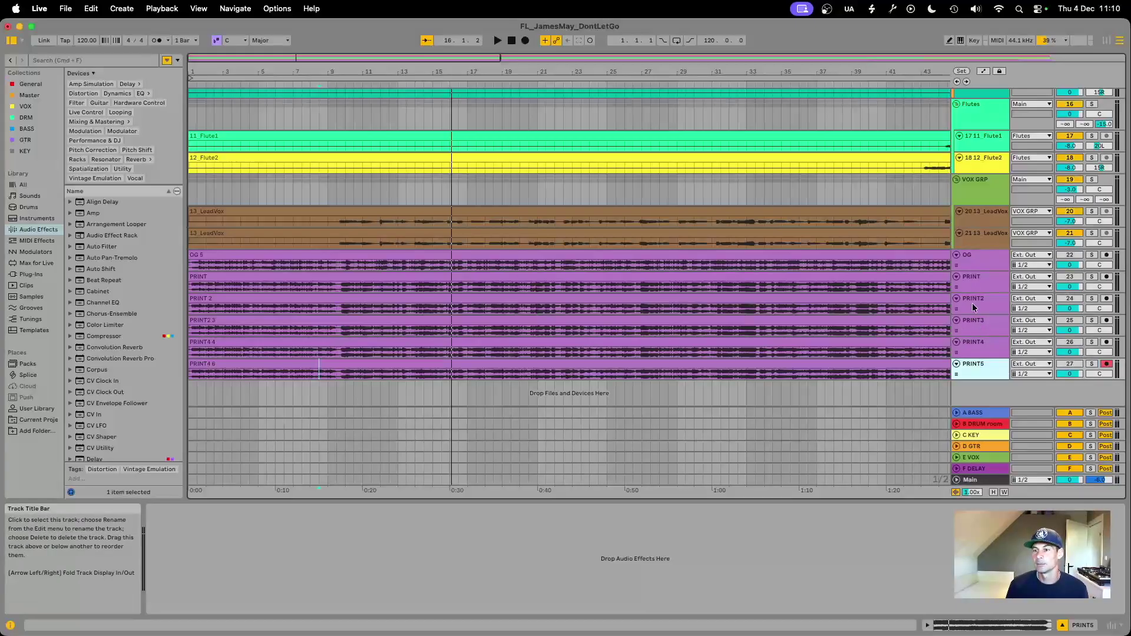
# - Open the Virtual Mixbuss plug-in on the BASS GRP track, view its settings and close it
pyautogui.scroll(10, 971, 303)
pyautogui.click(979, 102)
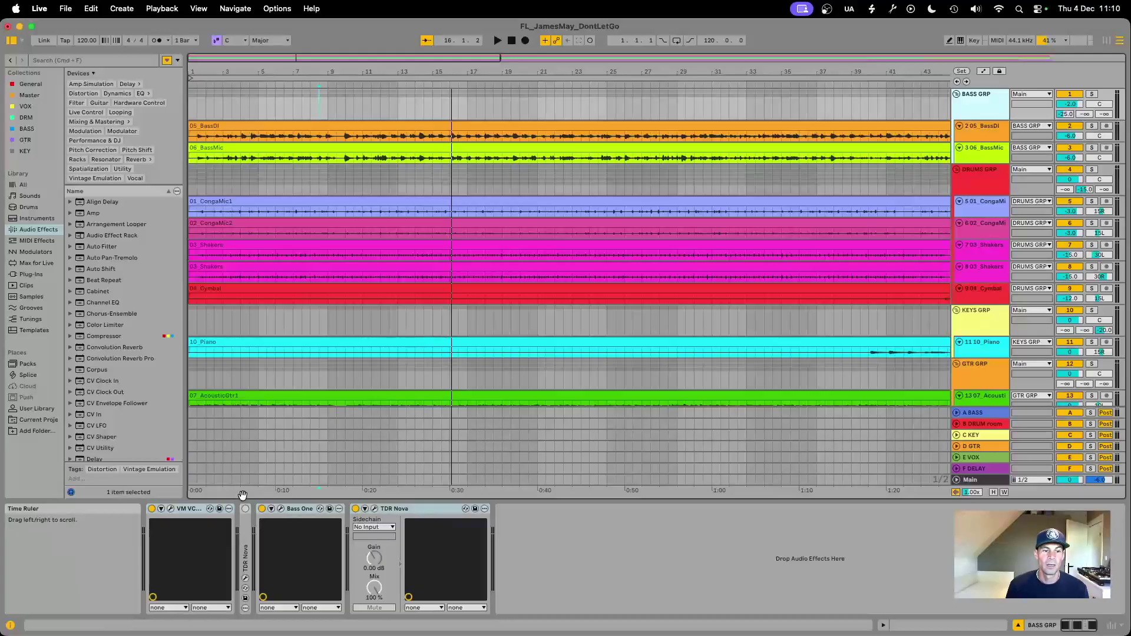
pyautogui.click(190, 510)
pyautogui.click(171, 509)
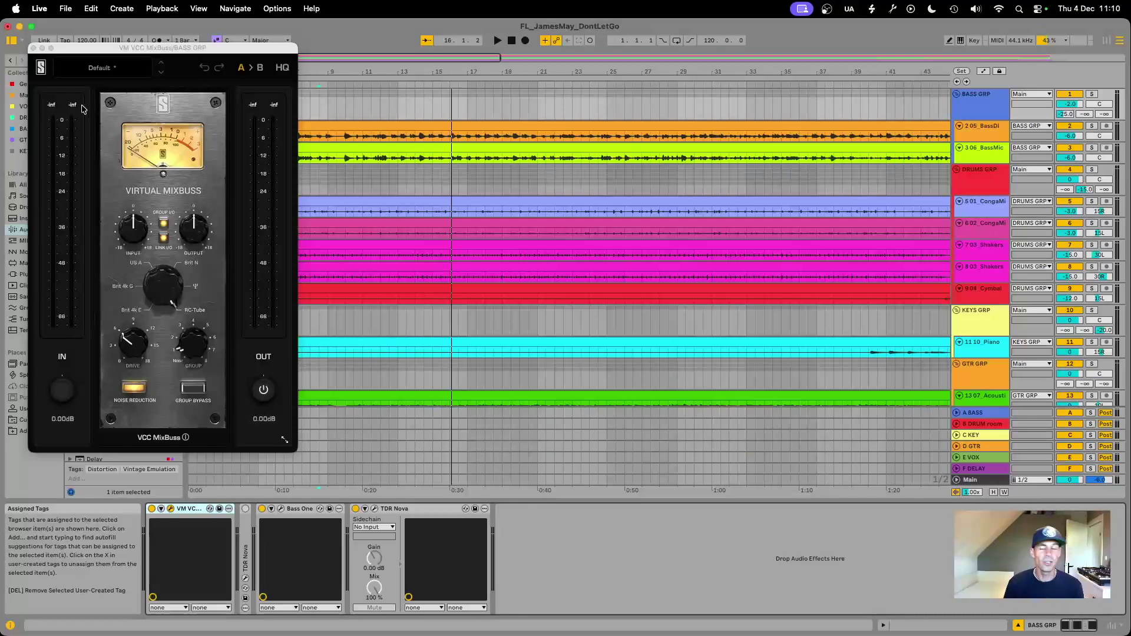
pyautogui.click(33, 48)
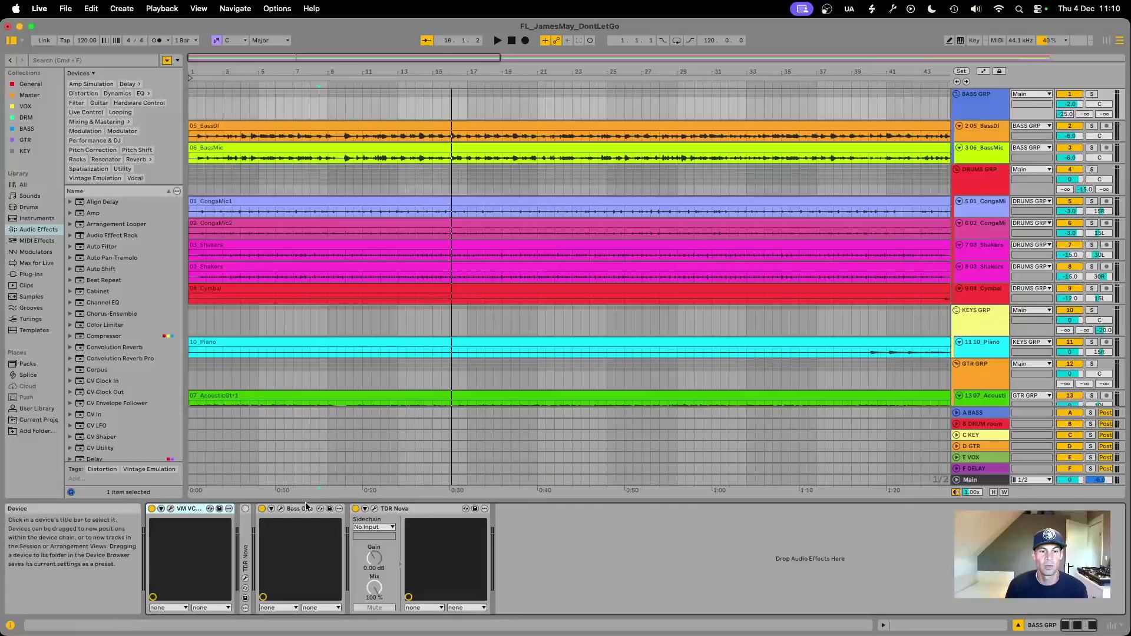
# - Deactivate the Bass One and the unfolded TDR Nova on the BASS GRP track, leaving the folded TDR Nova off
pyautogui.click(245, 509)
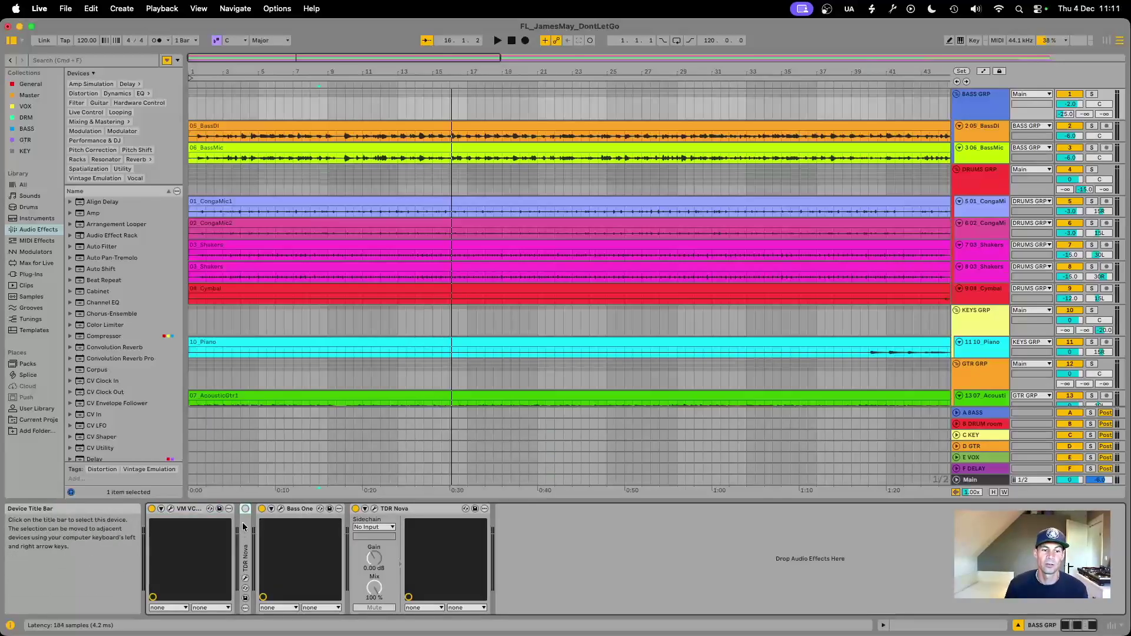
pyautogui.click(245, 508)
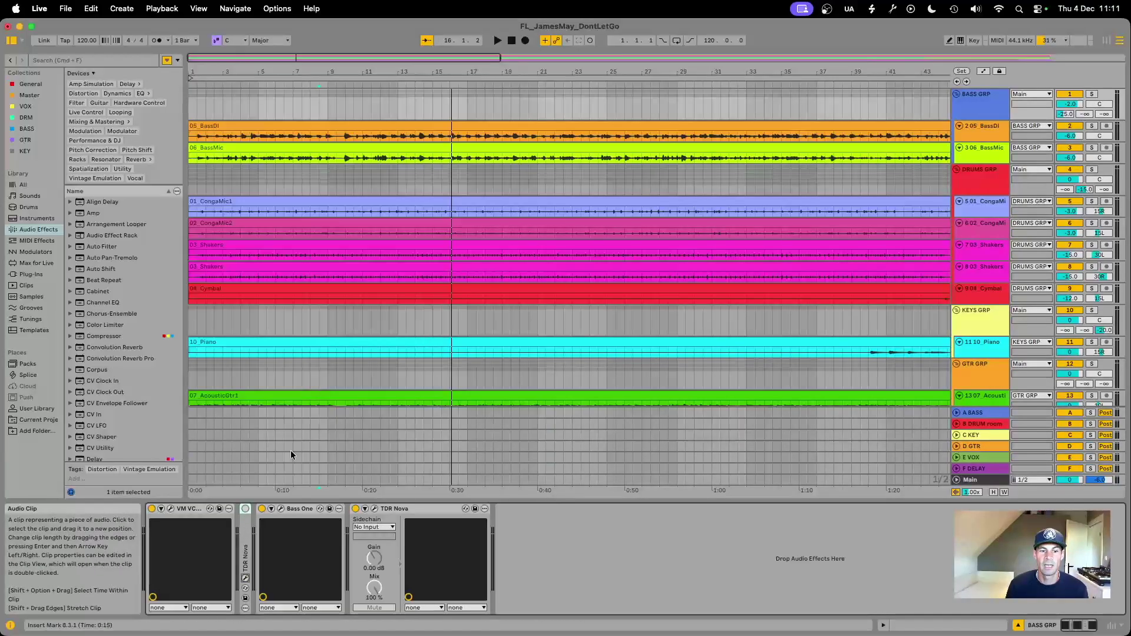
pyautogui.click(261, 508)
pyautogui.click(355, 508)
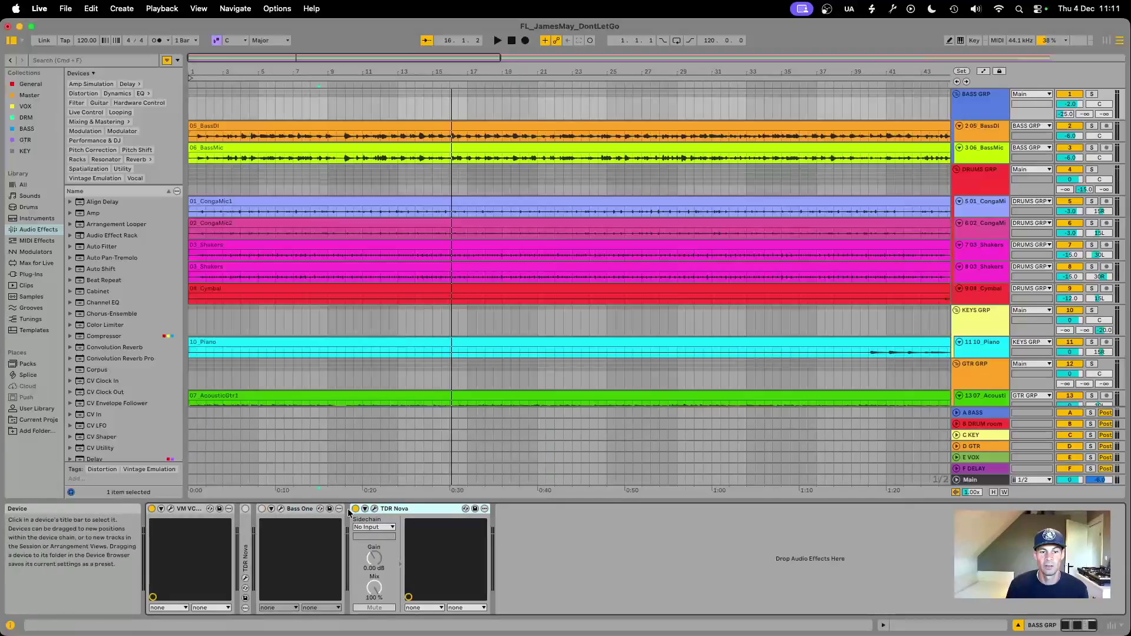
# - Examine the device chains of the BASS GRP, 05_BassDI and 06_BassMic tracks
pyautogui.click(976, 101)
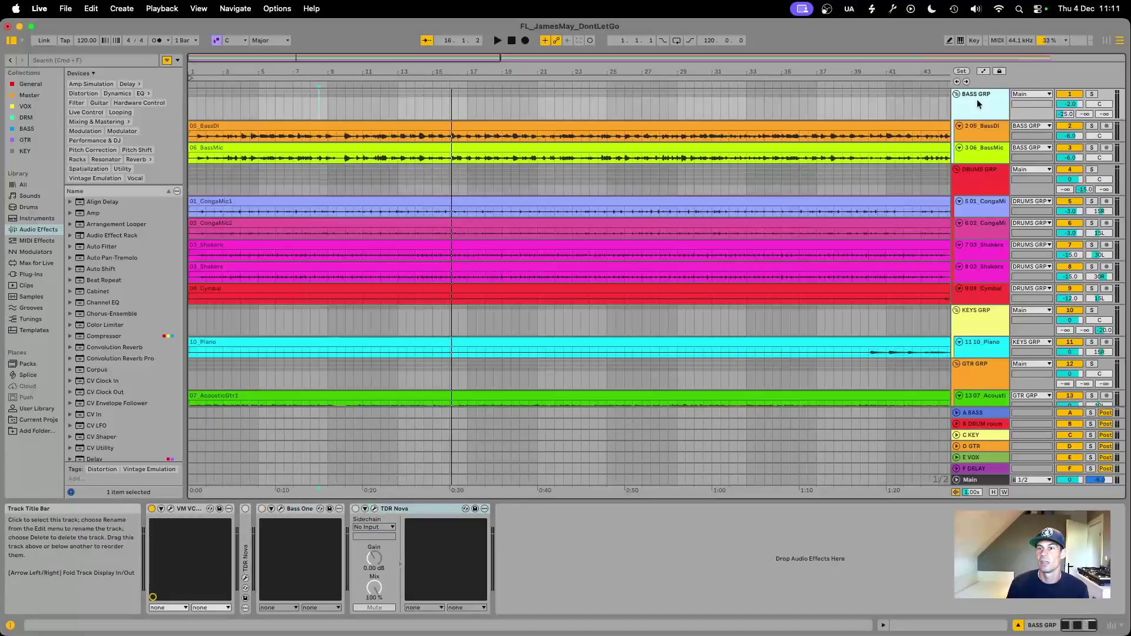
pyautogui.click(983, 133)
pyautogui.click(983, 153)
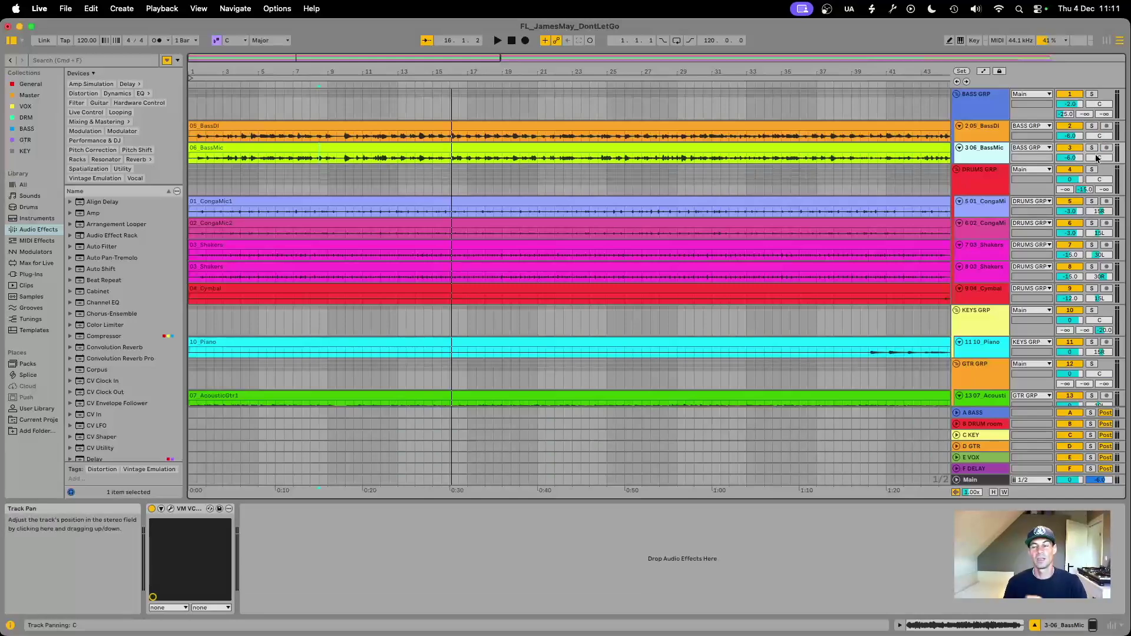
pyautogui.click(1003, 135)
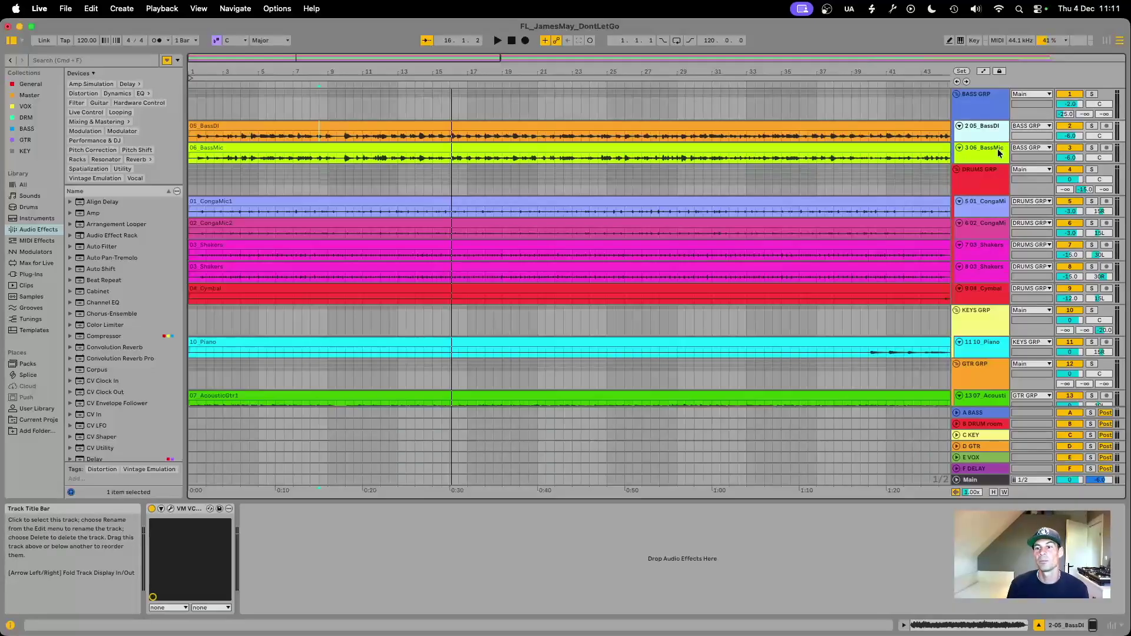
pyautogui.click(987, 156)
pyautogui.keyDown('shift'); pyautogui.click(988, 133); pyautogui.keyUp('shift')
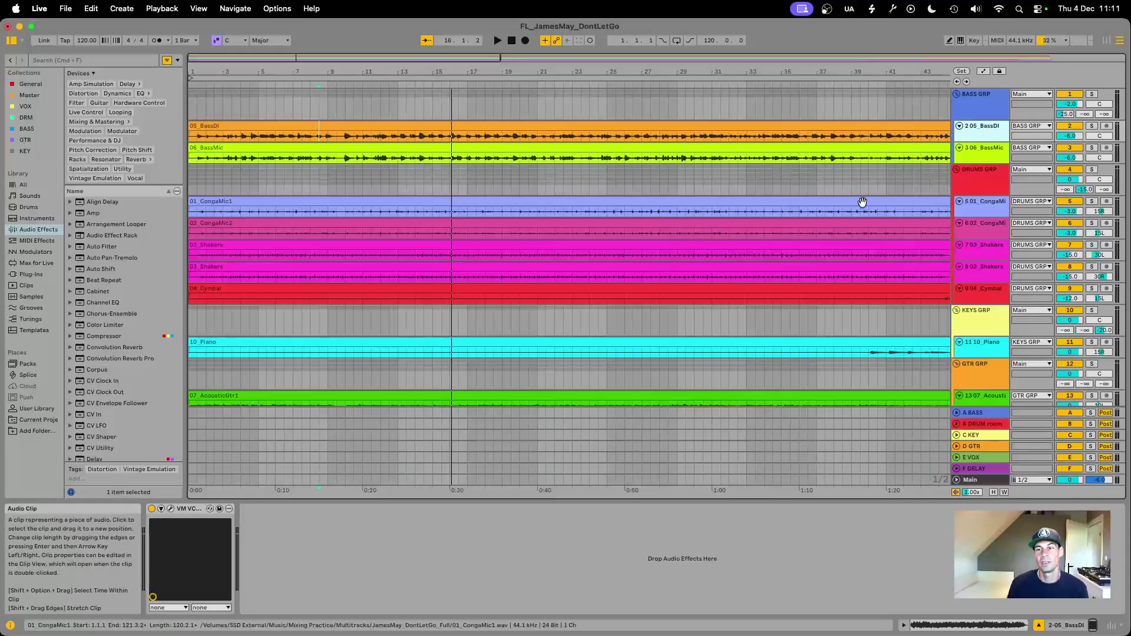
# - Solo and play the BASS GRP track, and open its Bass One plug-in window
pyautogui.click(986, 106)
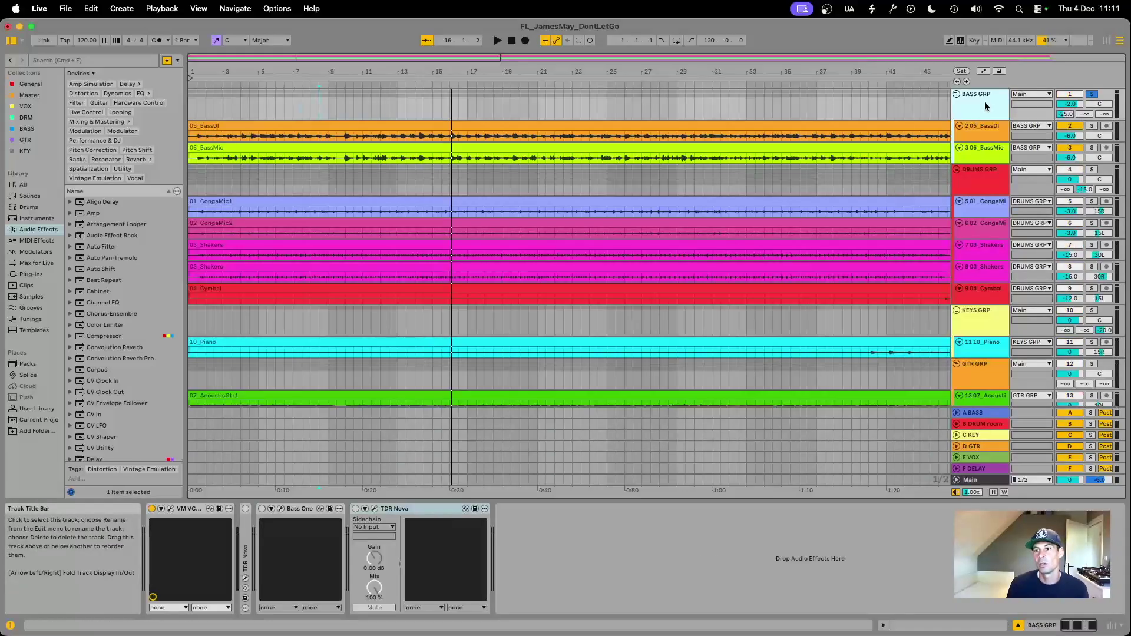
pyautogui.press('space')
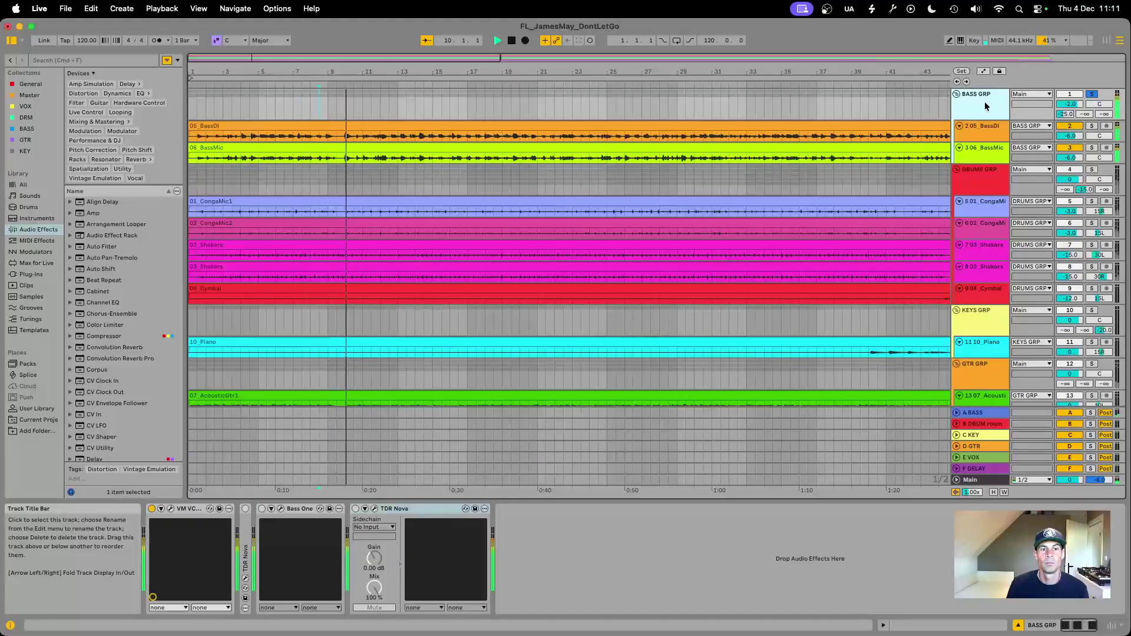
pyautogui.click(292, 509)
pyautogui.click(280, 508)
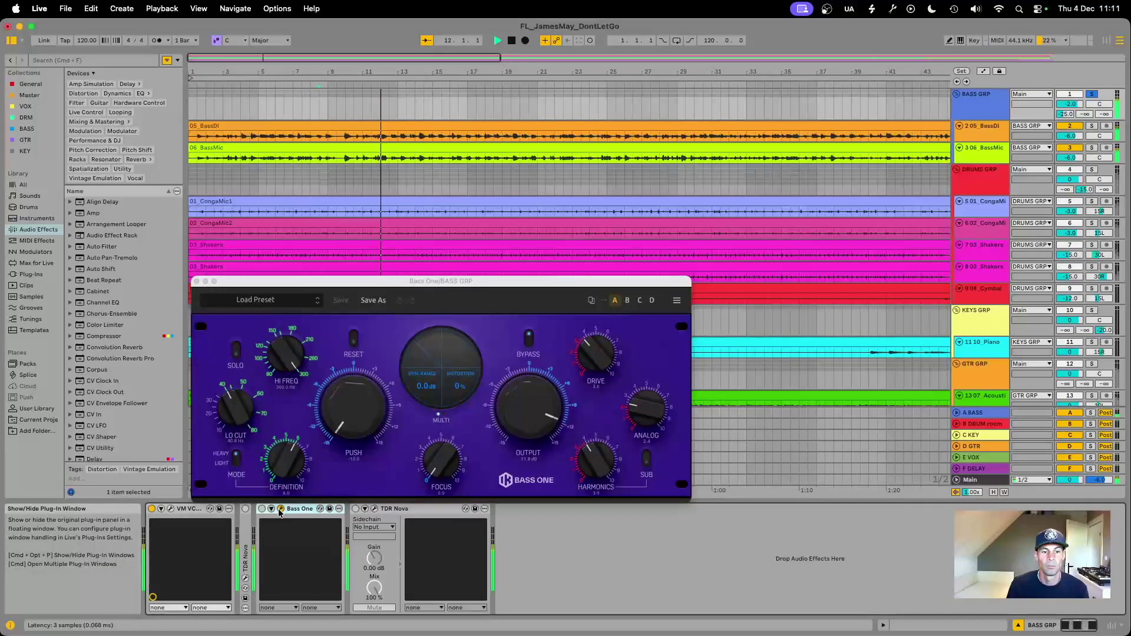
# - Compare the bass with Bass One on and off, leave it activated and stop playback
pyautogui.click(262, 510)
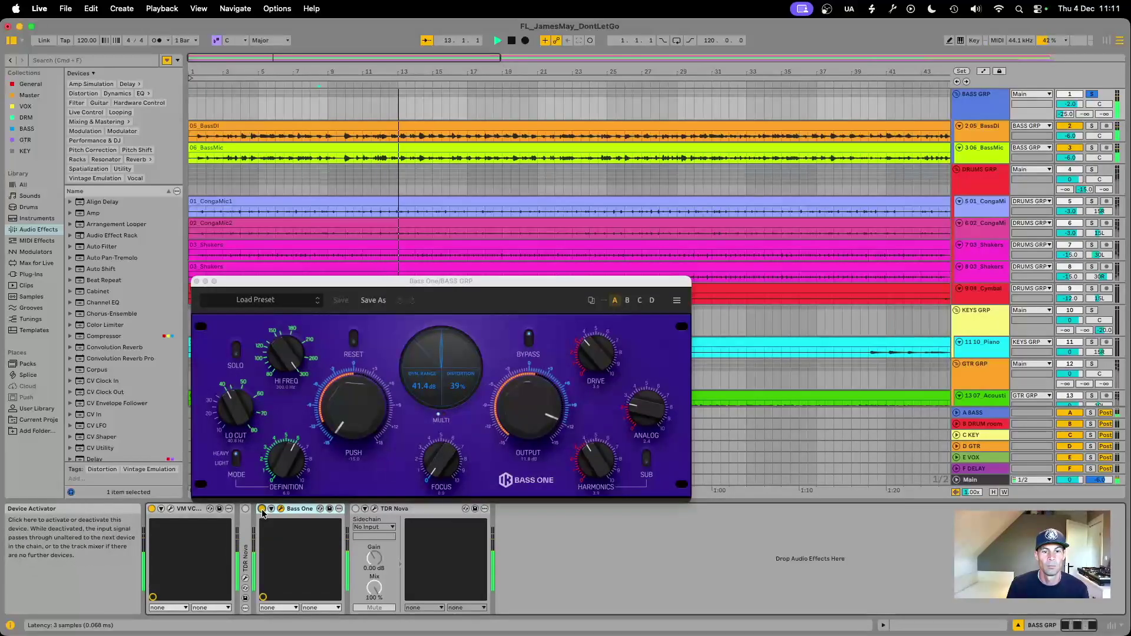
pyautogui.click(262, 510)
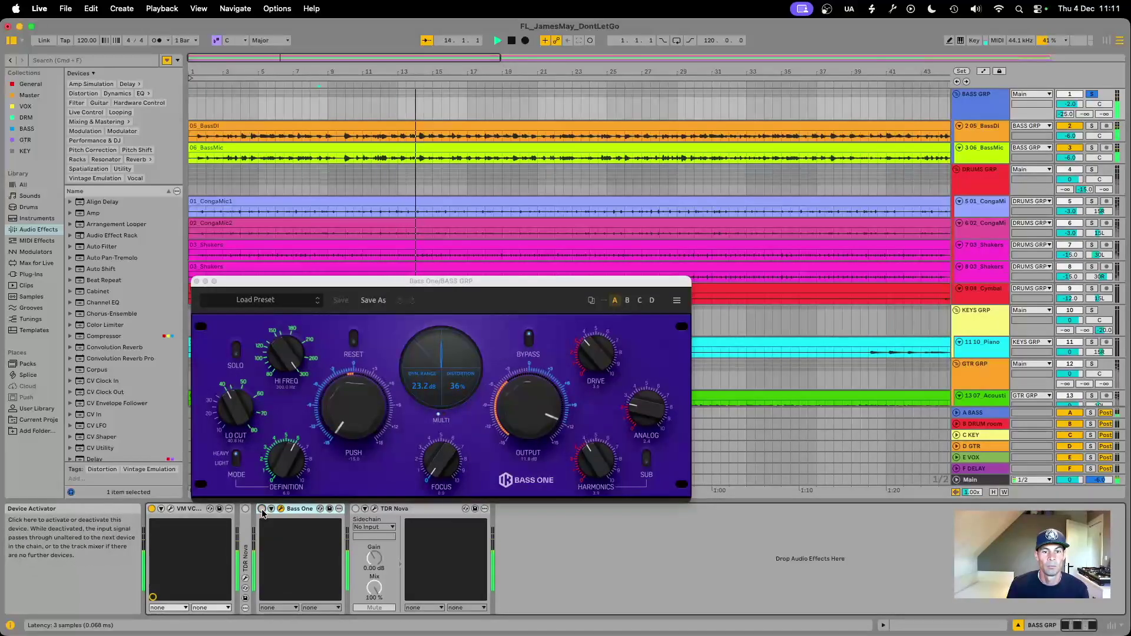
pyautogui.click(262, 510)
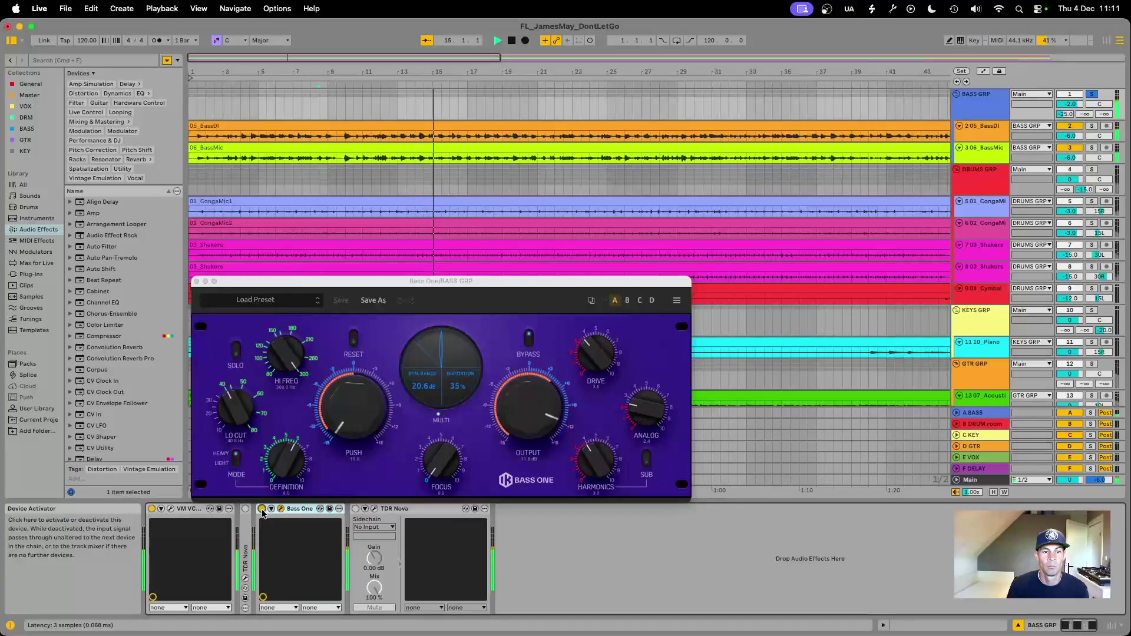
pyautogui.click(262, 510)
pyautogui.click(262, 510)
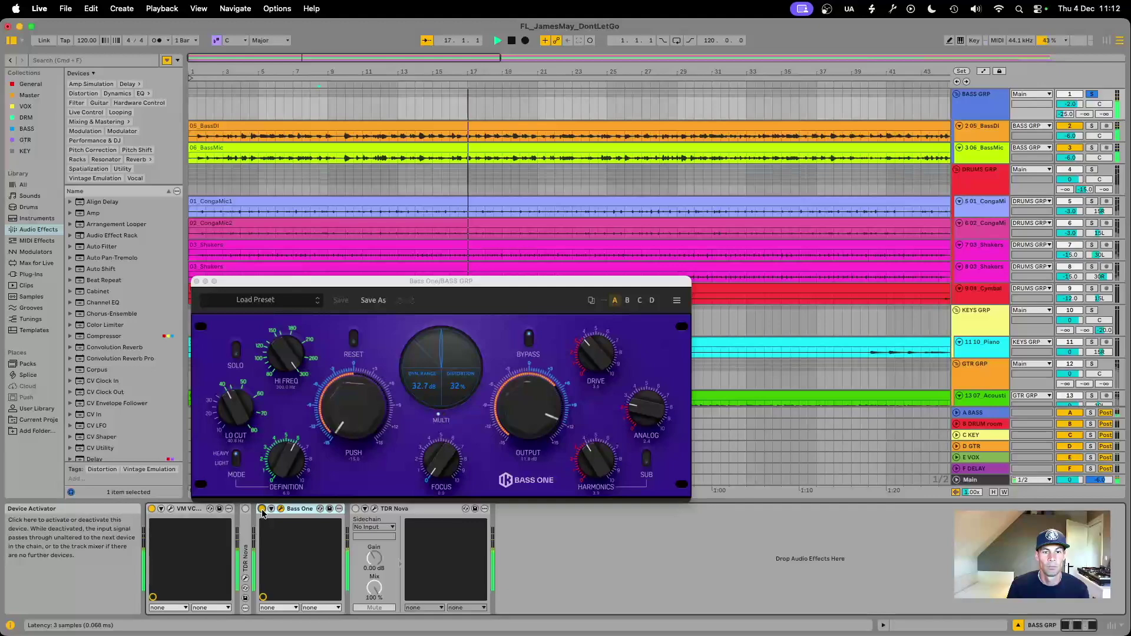
pyautogui.press('space')
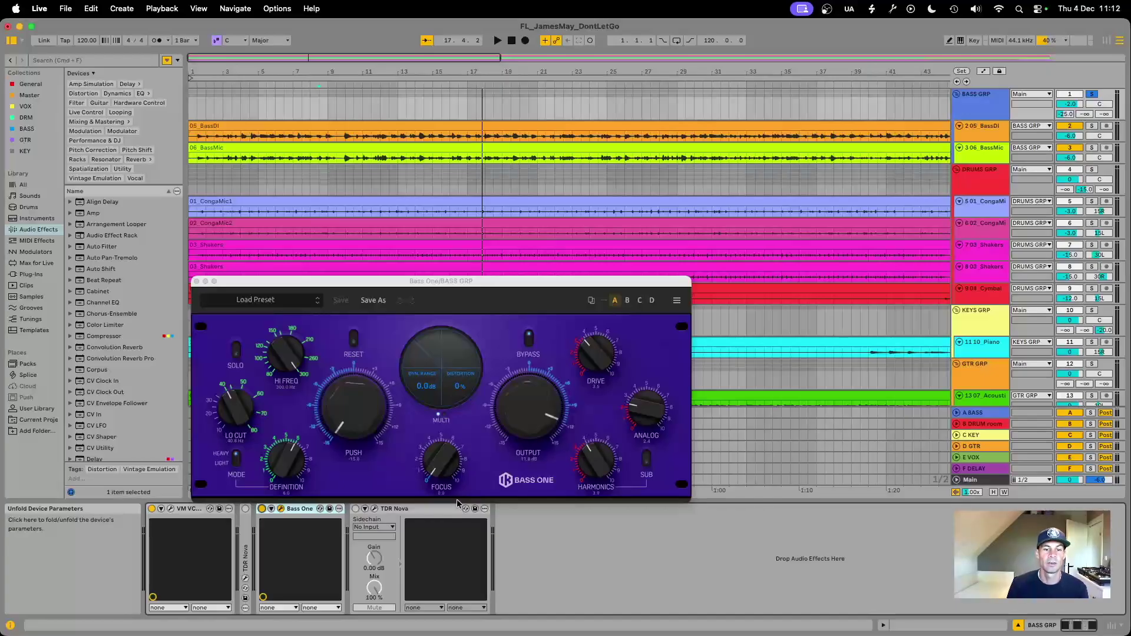
# - Activate the unfolded TDR Nova on the BASS GRP track, open its window and play the bass through it
pyautogui.click(358, 510)
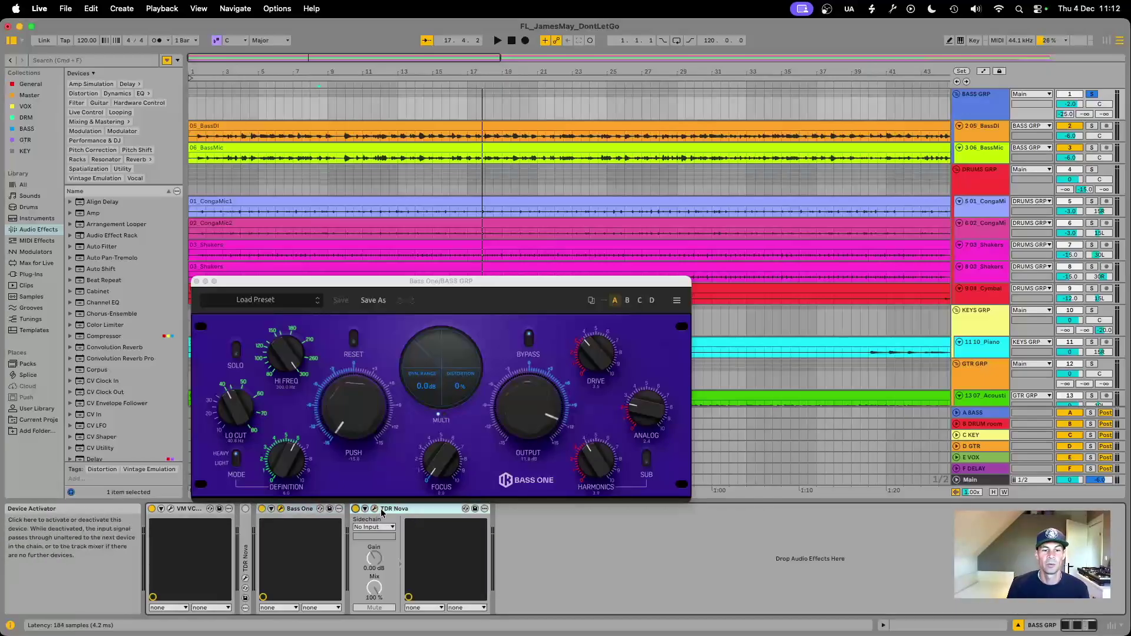
pyautogui.click(374, 508)
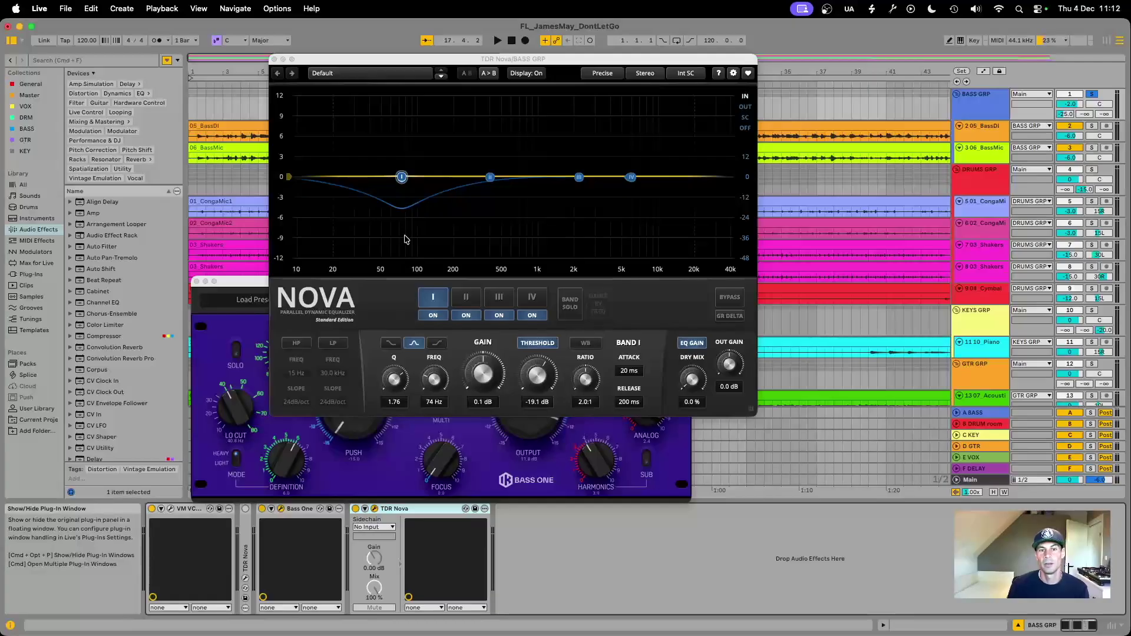
pyautogui.press('space')
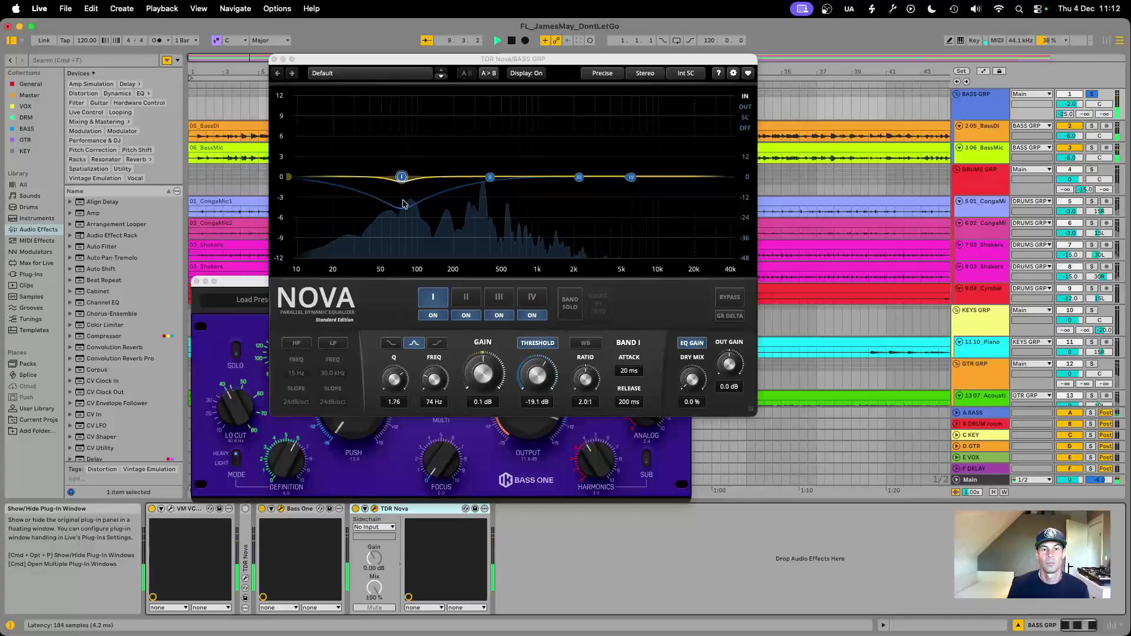
pyautogui.press('space')
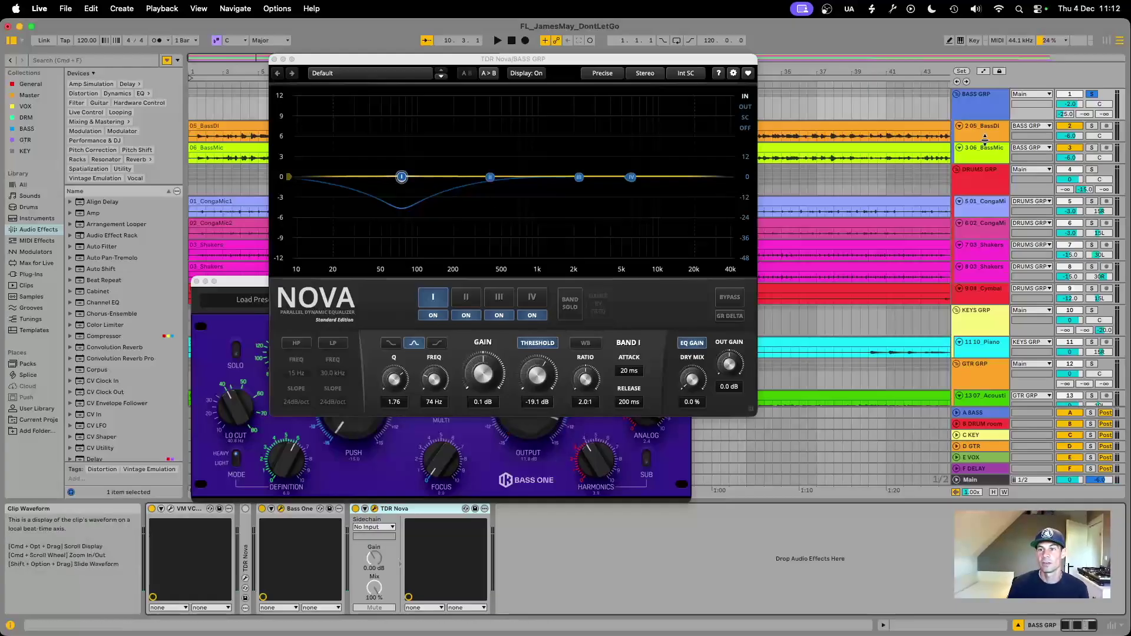
# - Examine the device chains of the DRUMS GRP track and its conga, shaker and cymbal tracks
pyautogui.click(981, 185)
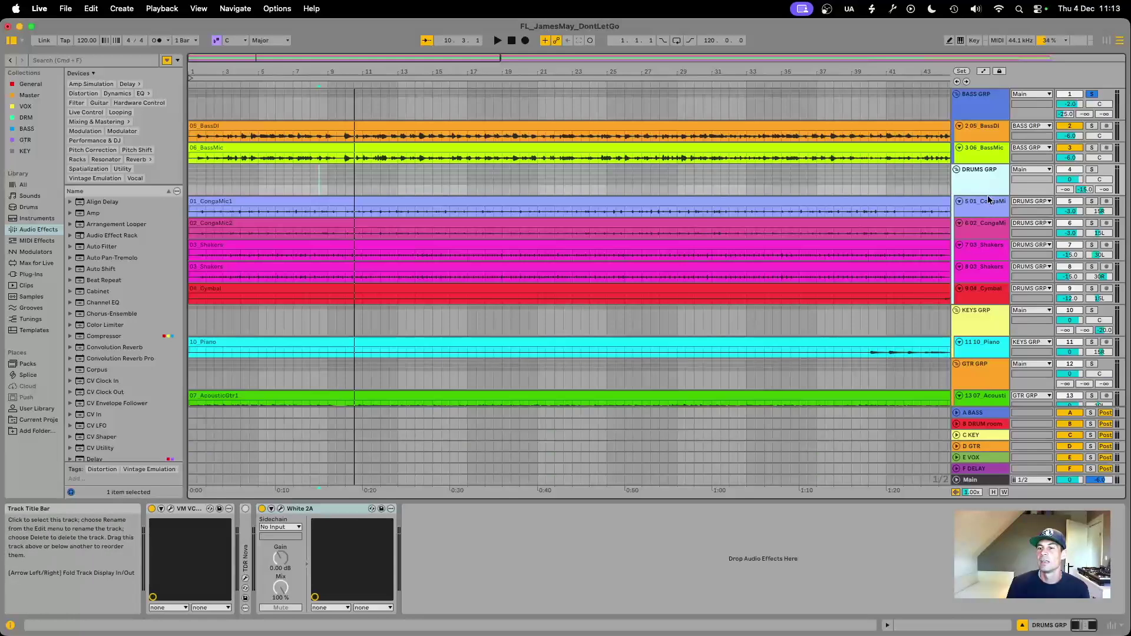
pyautogui.click(983, 224)
pyautogui.click(983, 247)
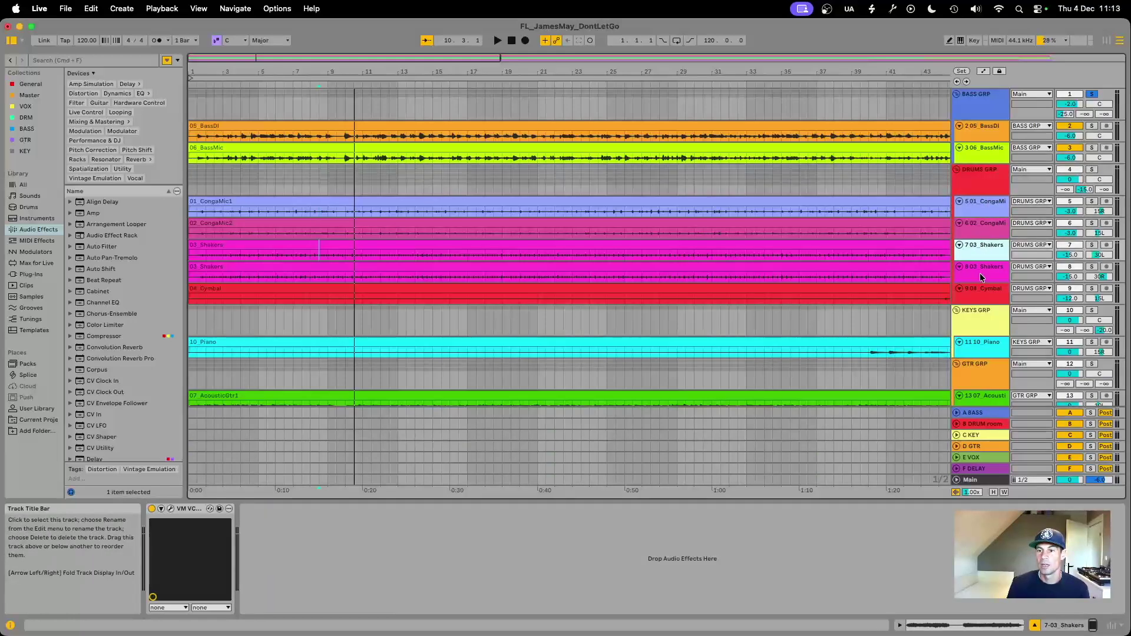
pyautogui.click(980, 273)
pyautogui.click(981, 296)
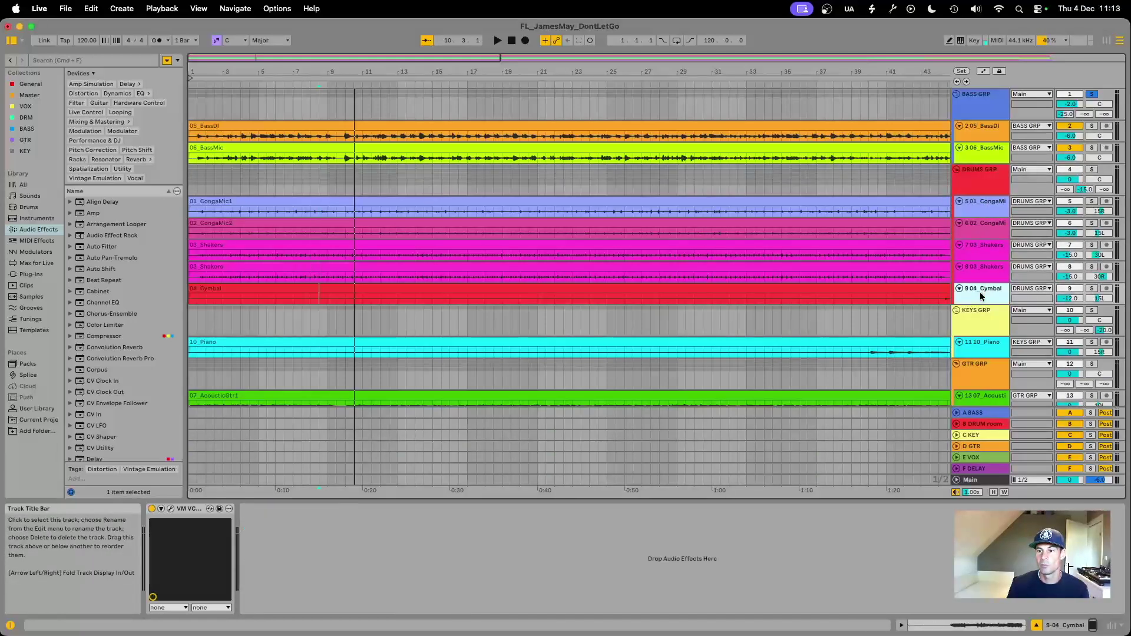
# - Compare the device chains of the two 03_Shakers tracks, including the Delay on the second one
pyautogui.click(983, 274)
pyautogui.click(984, 251)
pyautogui.click(985, 271)
pyautogui.click(985, 255)
pyautogui.click(986, 268)
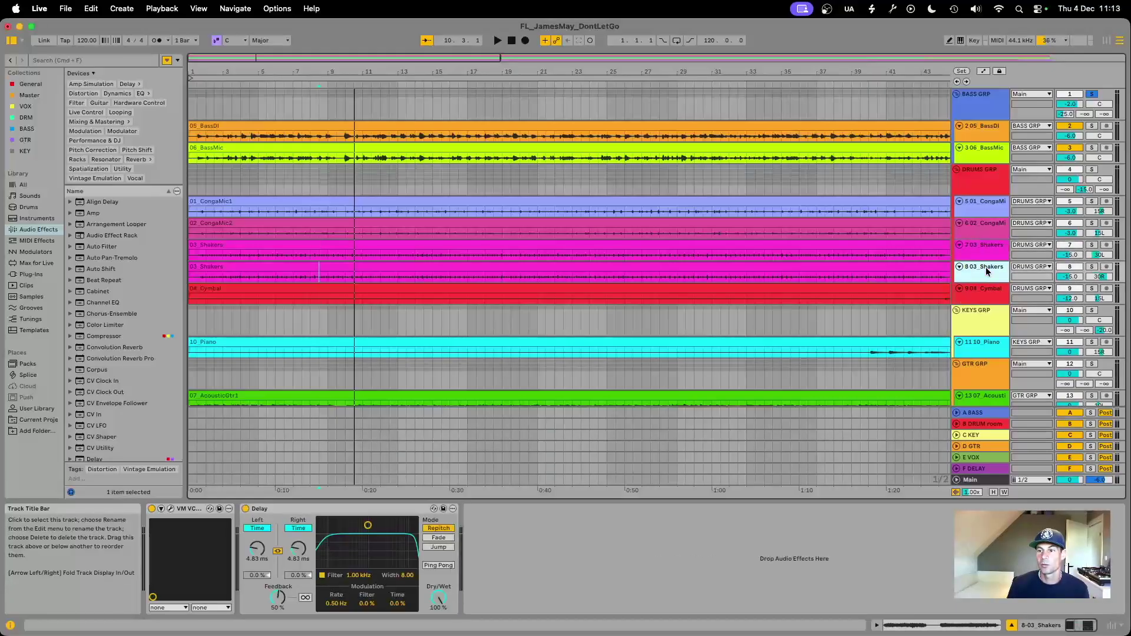
pyautogui.click(986, 254)
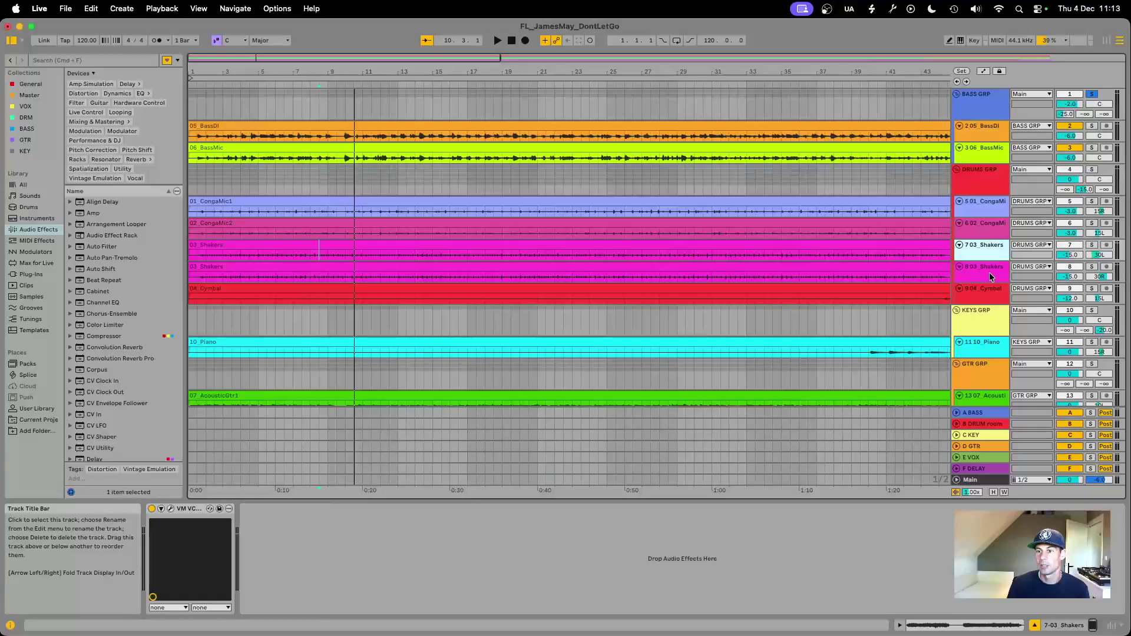
pyautogui.click(989, 272)
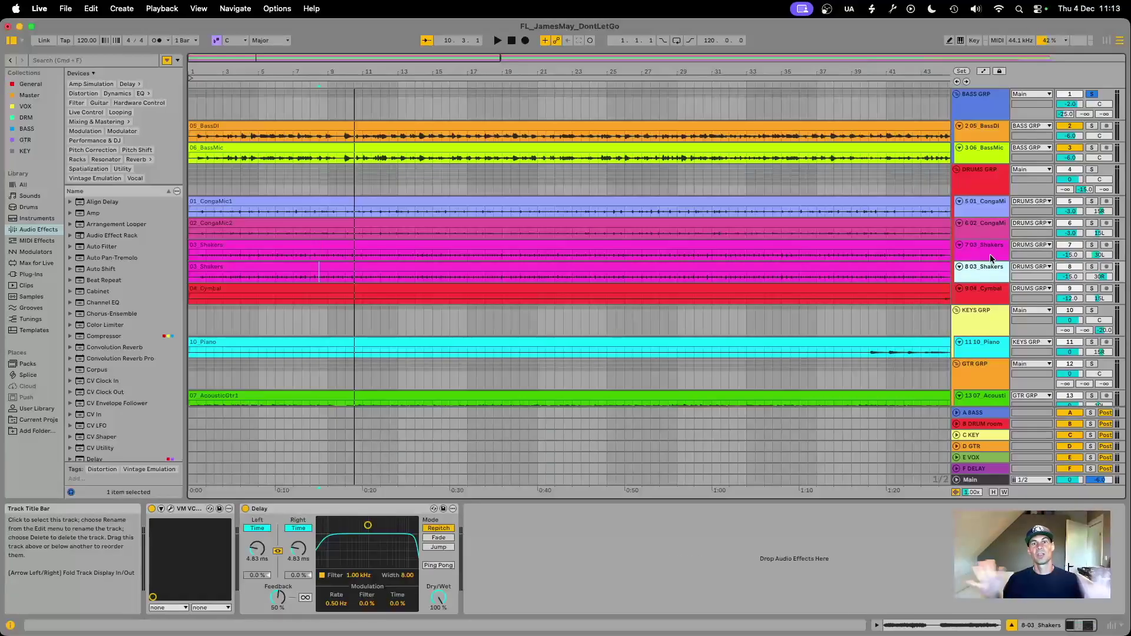
# - Solo and play the first 03_Shakers track alone, add the second 03_Shakers track to the solo for comparison, and stop playback
pyautogui.click(990, 257)
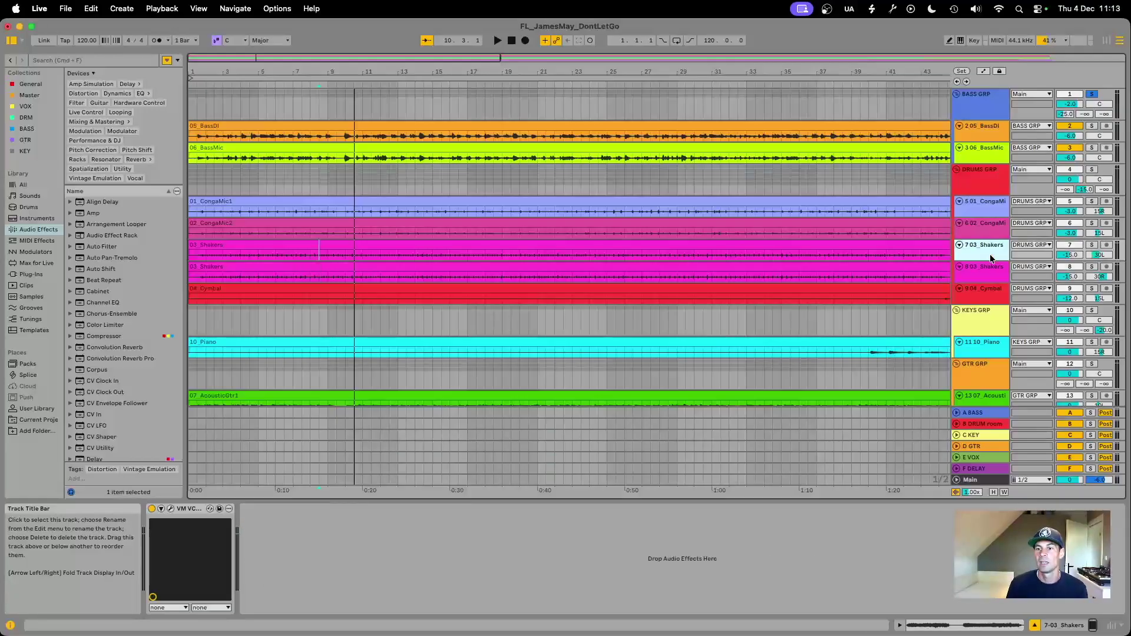
pyautogui.press('space')
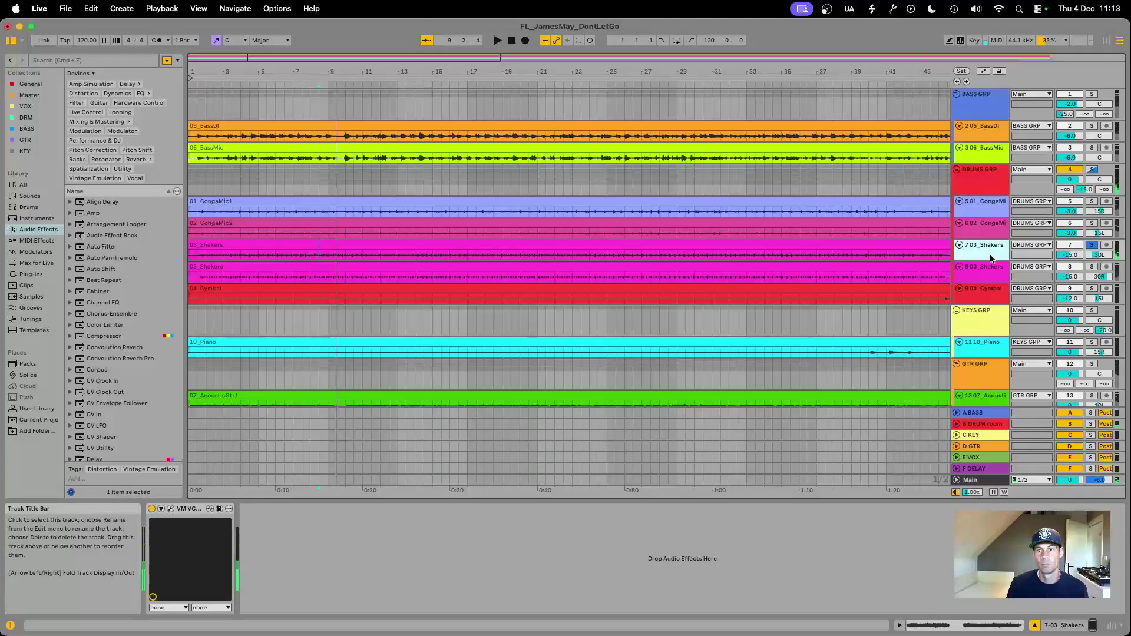
pyautogui.press('space')
pyautogui.keyDown('shift'); pyautogui.click(987, 272); pyautogui.keyUp('shift')
pyautogui.press('space')
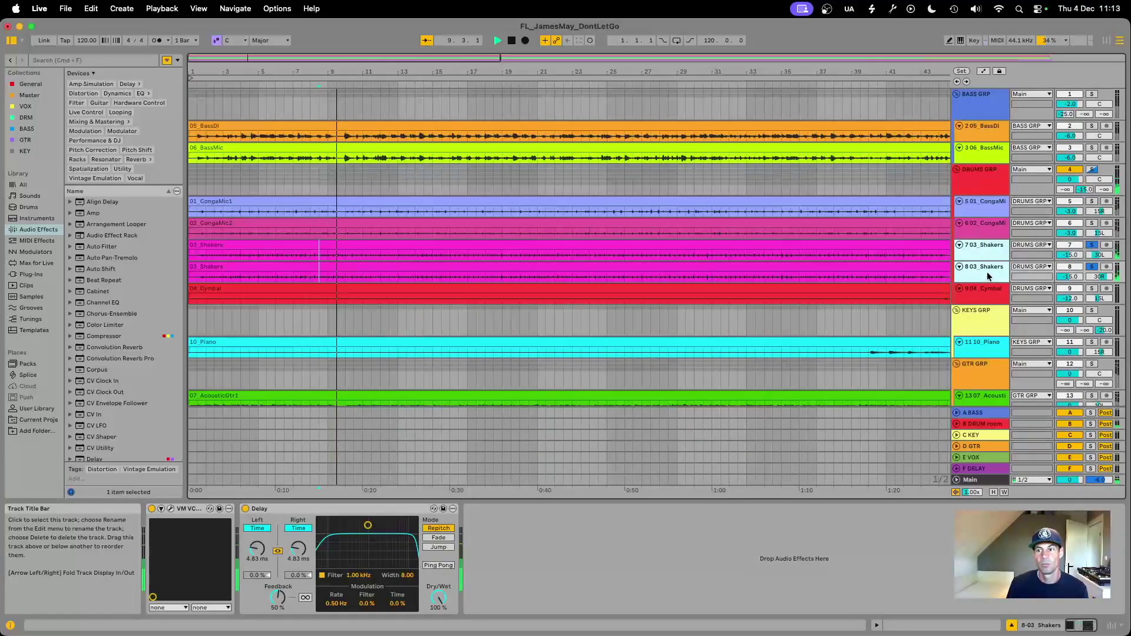
pyautogui.press('space')
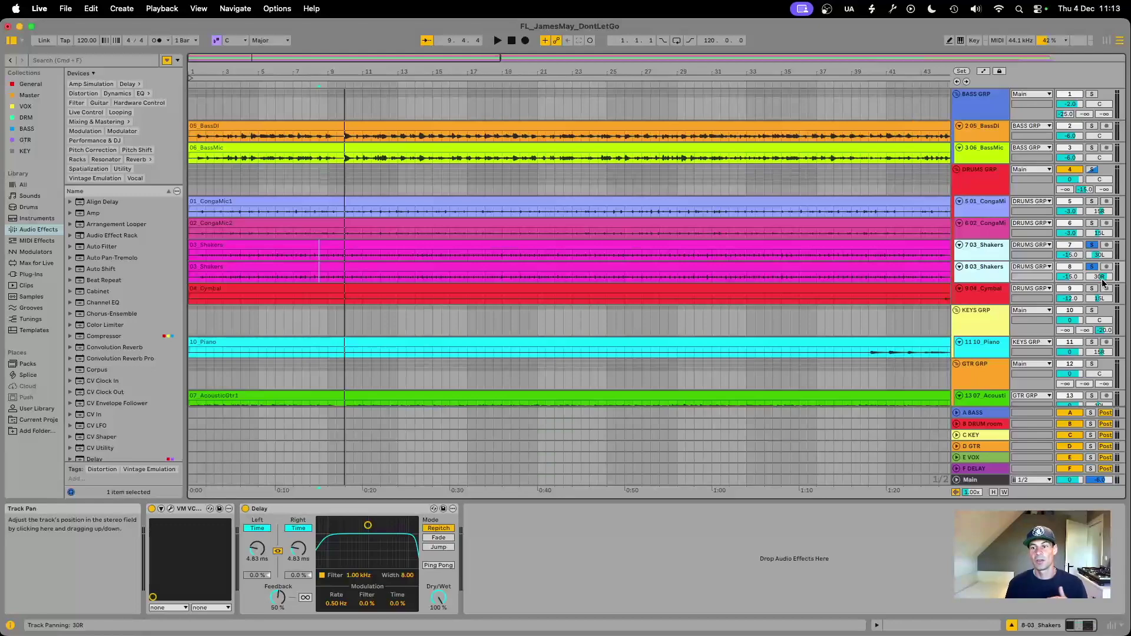
# - Examine the device chains and mixer settings of the 03_Shakers, 01_CongaMic1 and DRUMS GRP tracks
pyautogui.click(1001, 275)
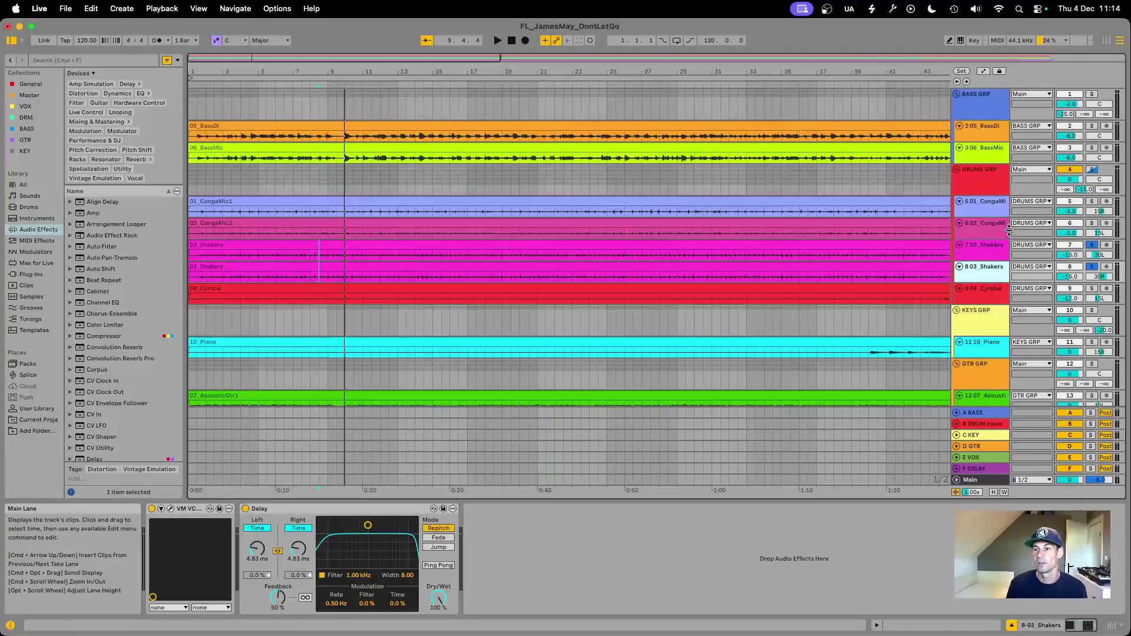
pyautogui.click(1001, 209)
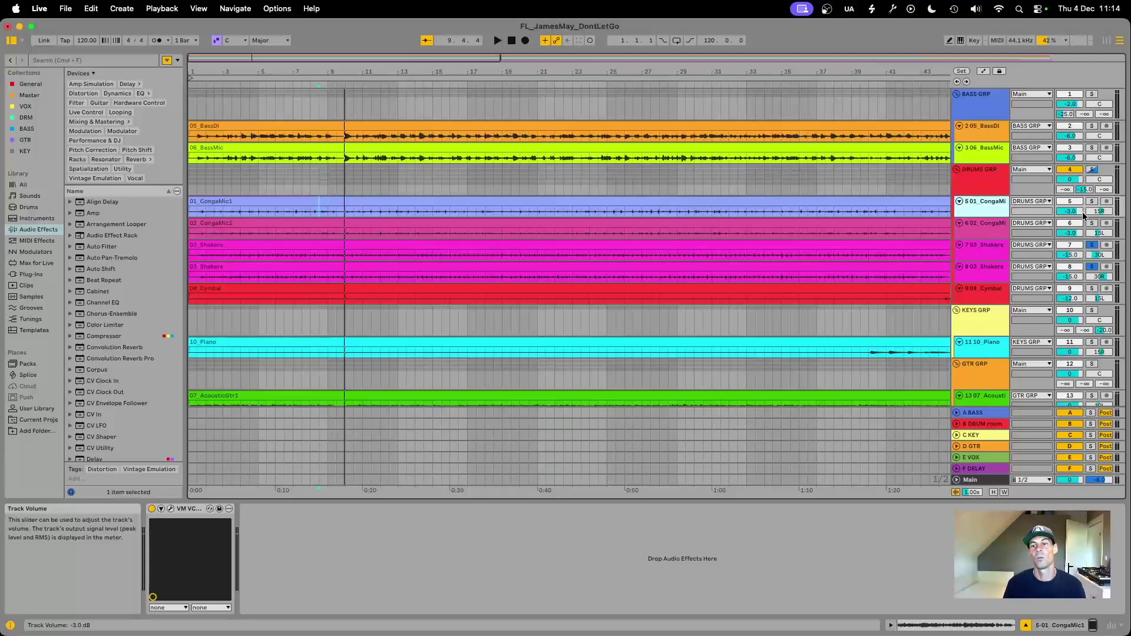
pyautogui.click(989, 179)
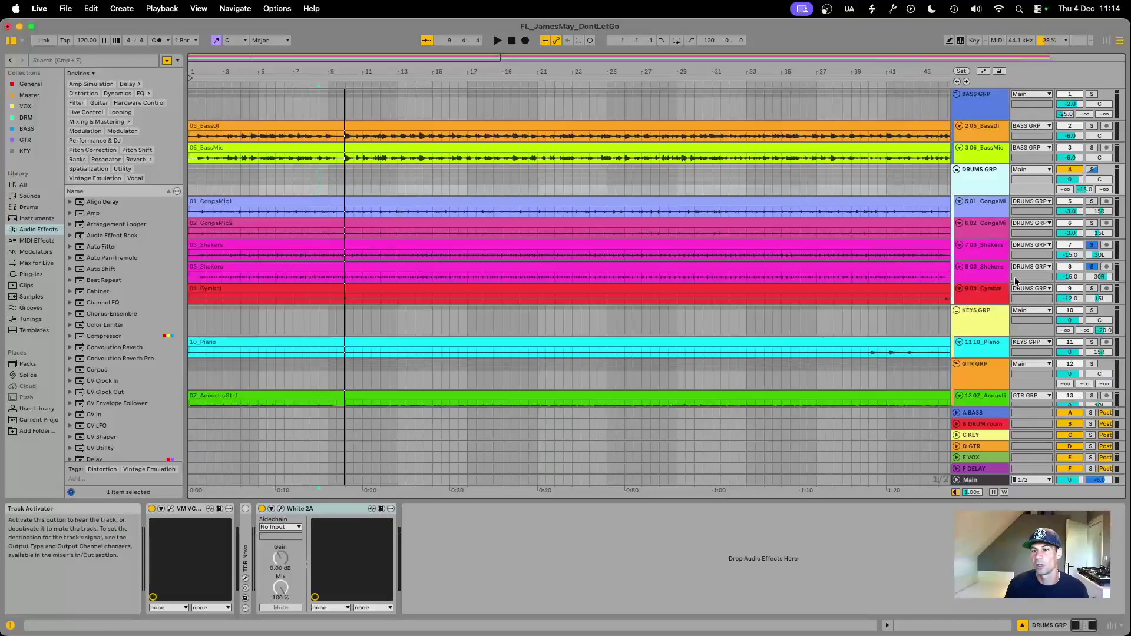
pyautogui.click(996, 266)
pyautogui.keyDown('shift'); pyautogui.click(998, 250); pyautogui.keyUp('shift')
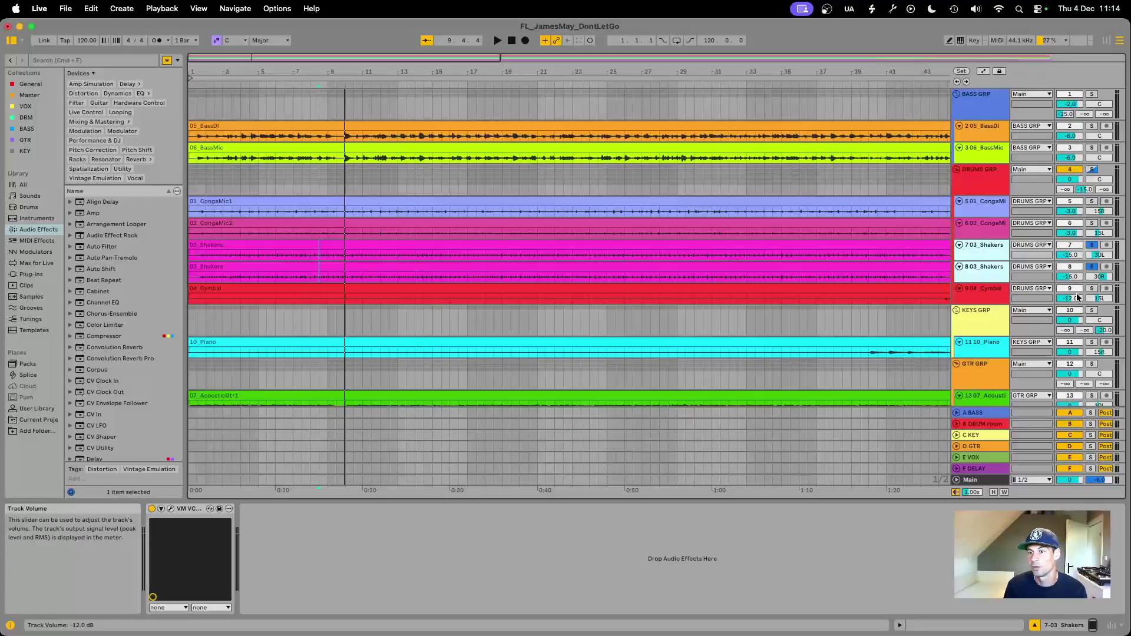
pyautogui.click(984, 187)
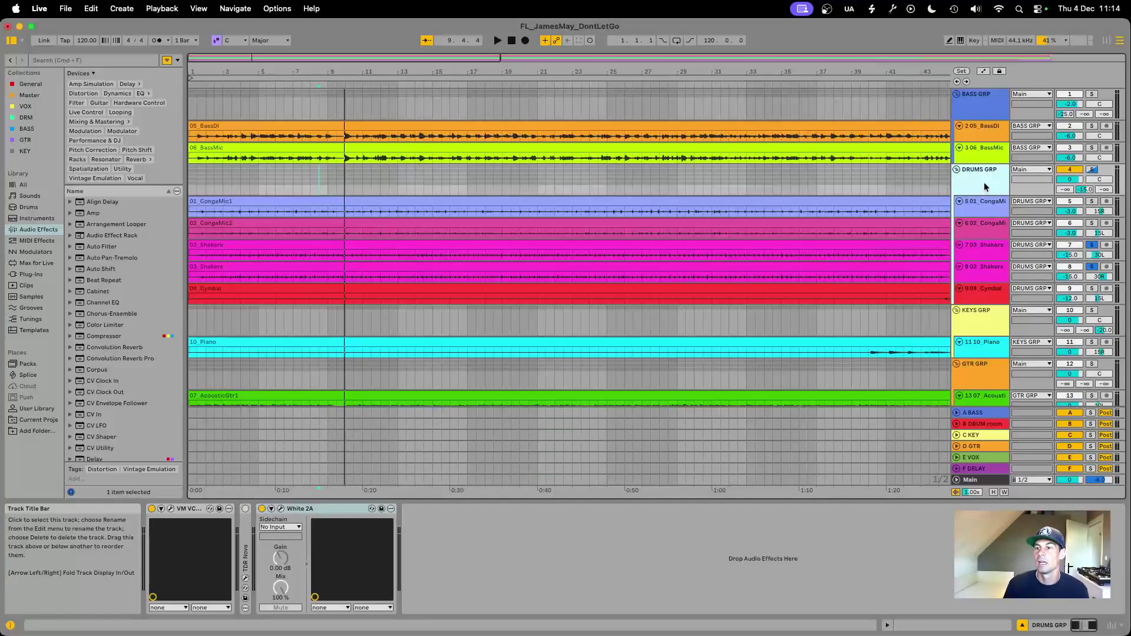
# - Try a Compressor after White 2A on DRUMS GRP in RMS mode, with a 14.9 ms attack and 164 ms release
pyautogui.click(302, 510)
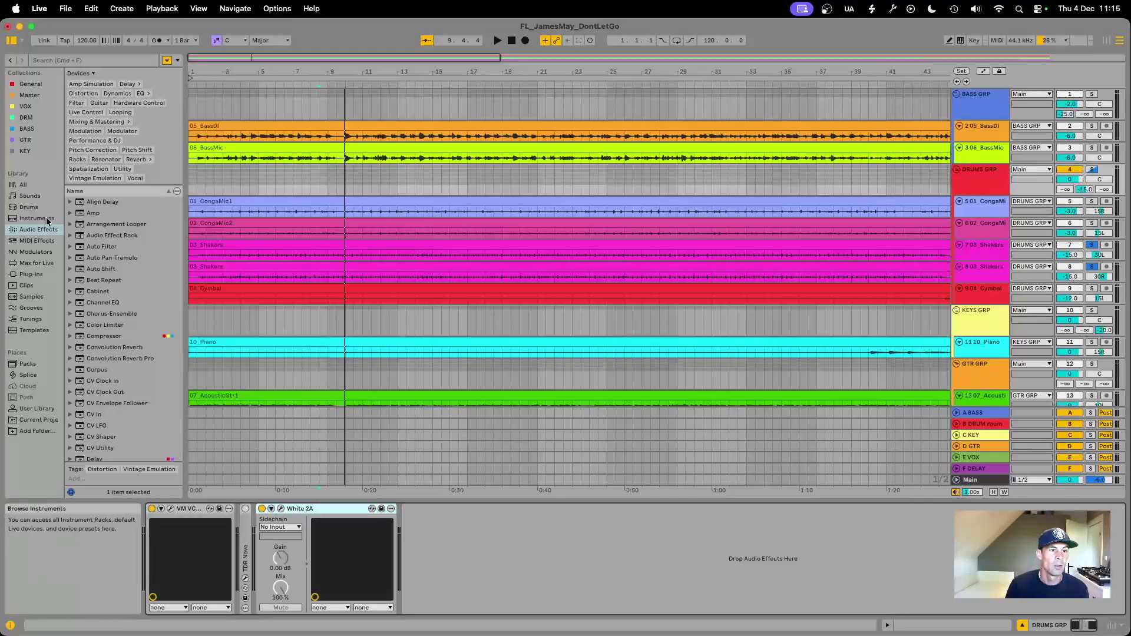
pyautogui.moveTo(108, 336); pyautogui.dragTo(448, 542)
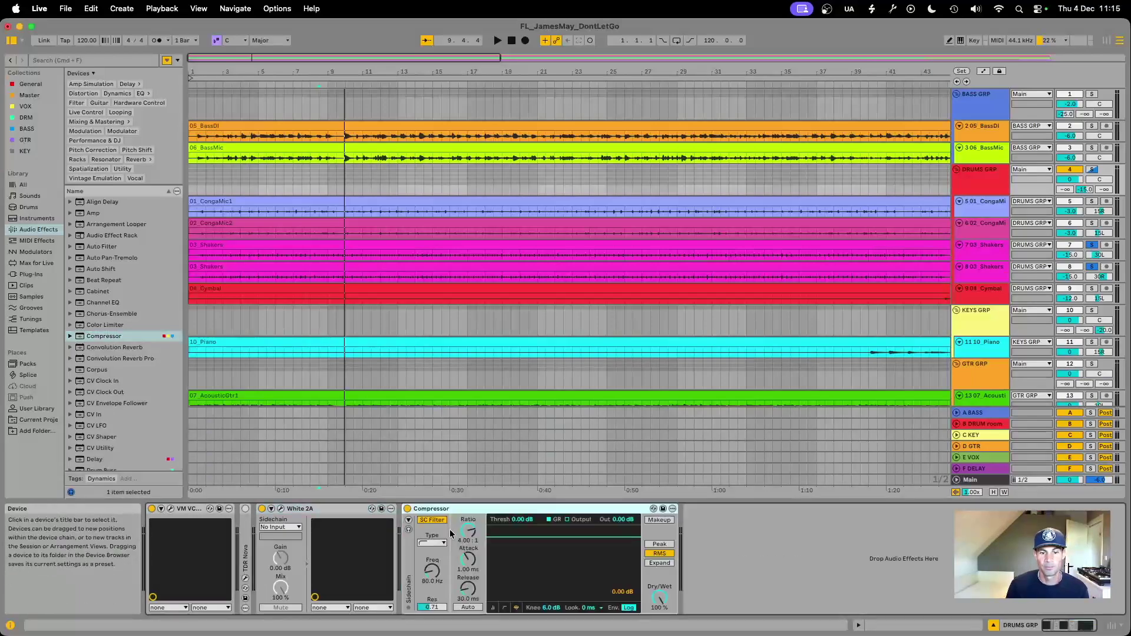
pyautogui.click(661, 545)
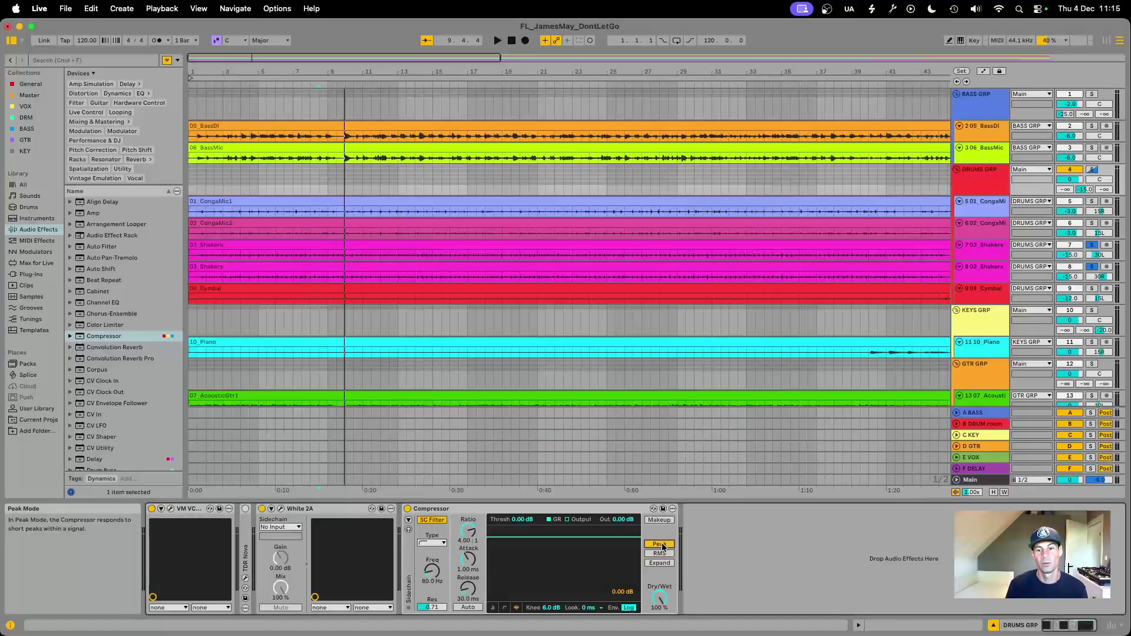
pyautogui.click(660, 554)
pyautogui.moveTo(465, 563)
pyautogui.mouseDown()
pyautogui.moveTo(465, 545)
pyautogui.moveTo(468, 570)
pyautogui.moveTo(465, 562)
pyautogui.mouseUp()
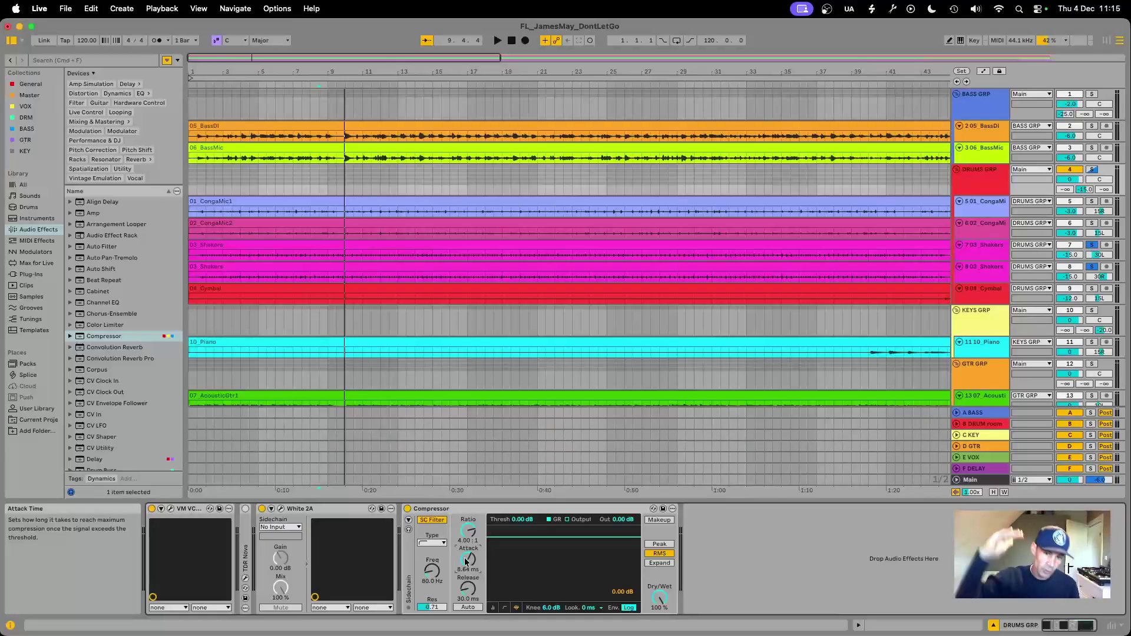
pyautogui.moveTo(465, 562); pyautogui.dragTo(471, 596)
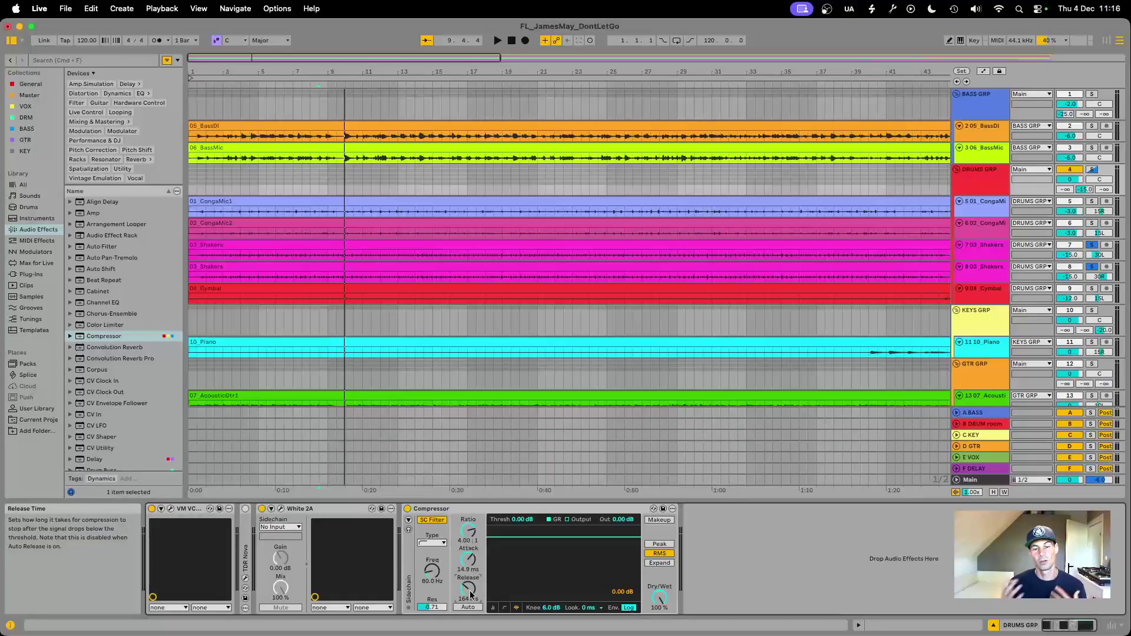
# - Search the audio effects for "tube", add Dynamic Tube after the Compressor, and delete both devices from DRUMS GRP
pyautogui.click(313, 510)
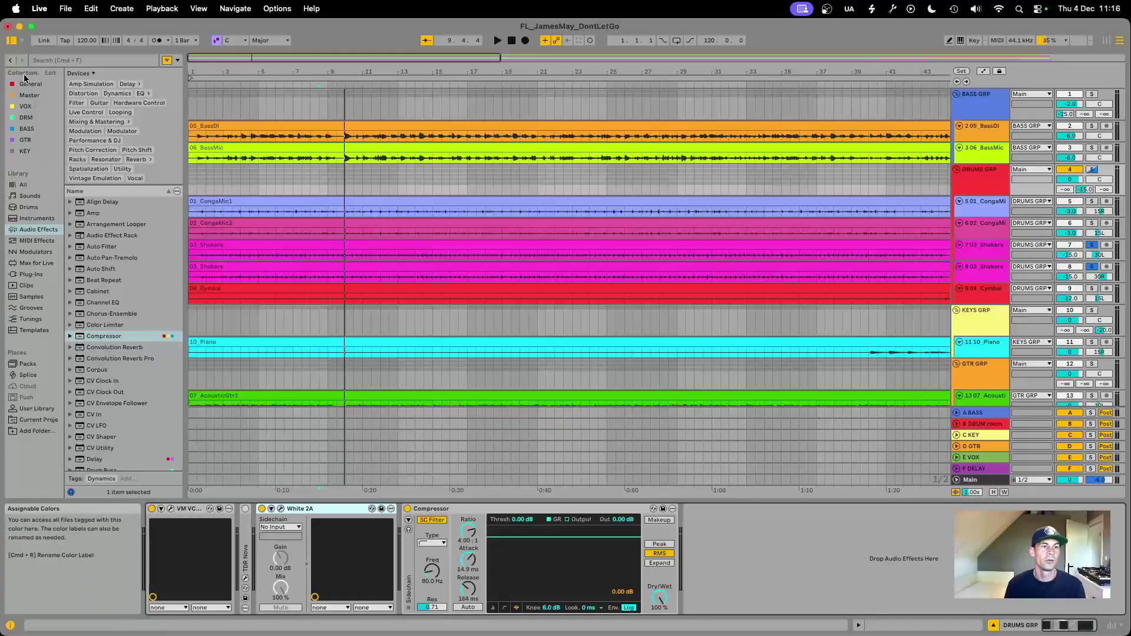
pyautogui.click(44, 58)
pyautogui.write('tube')
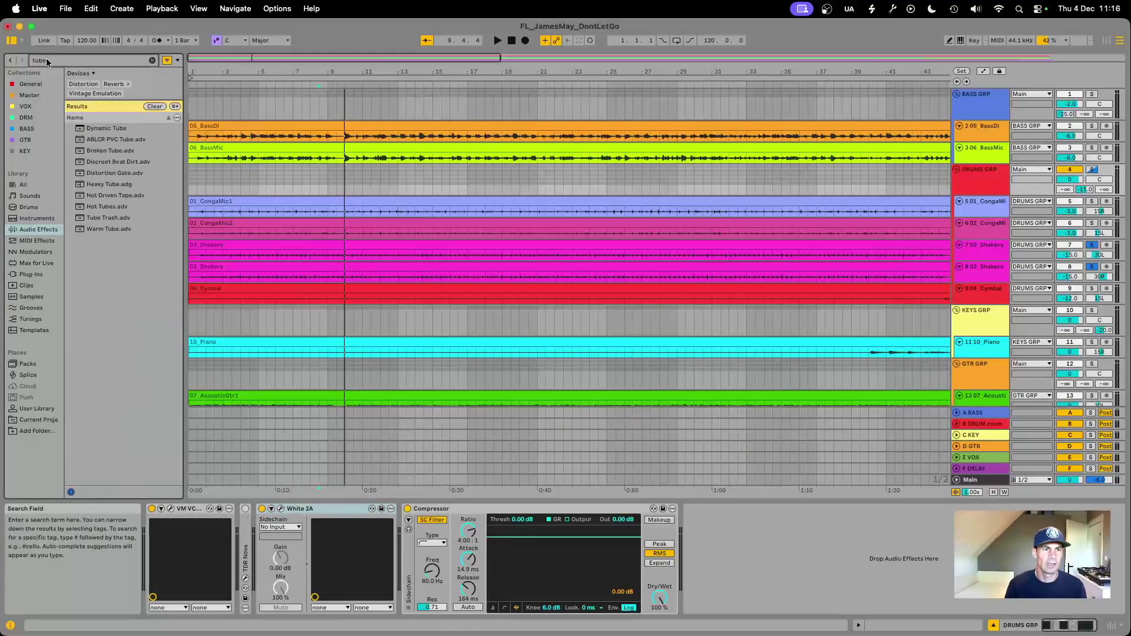
pyautogui.moveTo(103, 127); pyautogui.dragTo(762, 579)
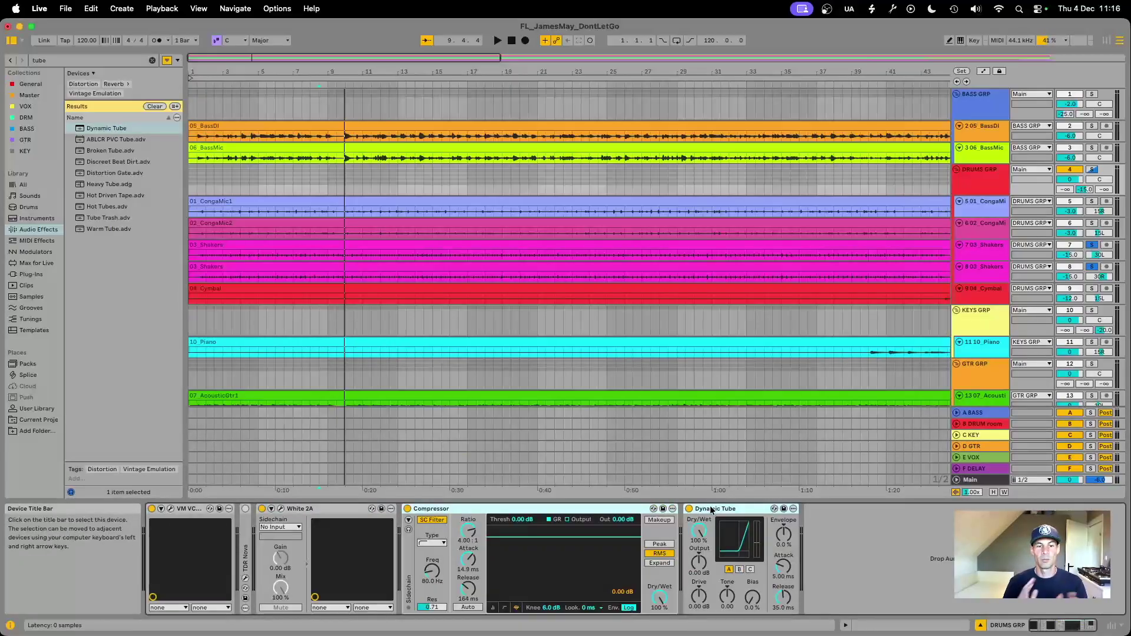
pyautogui.press('Delete')
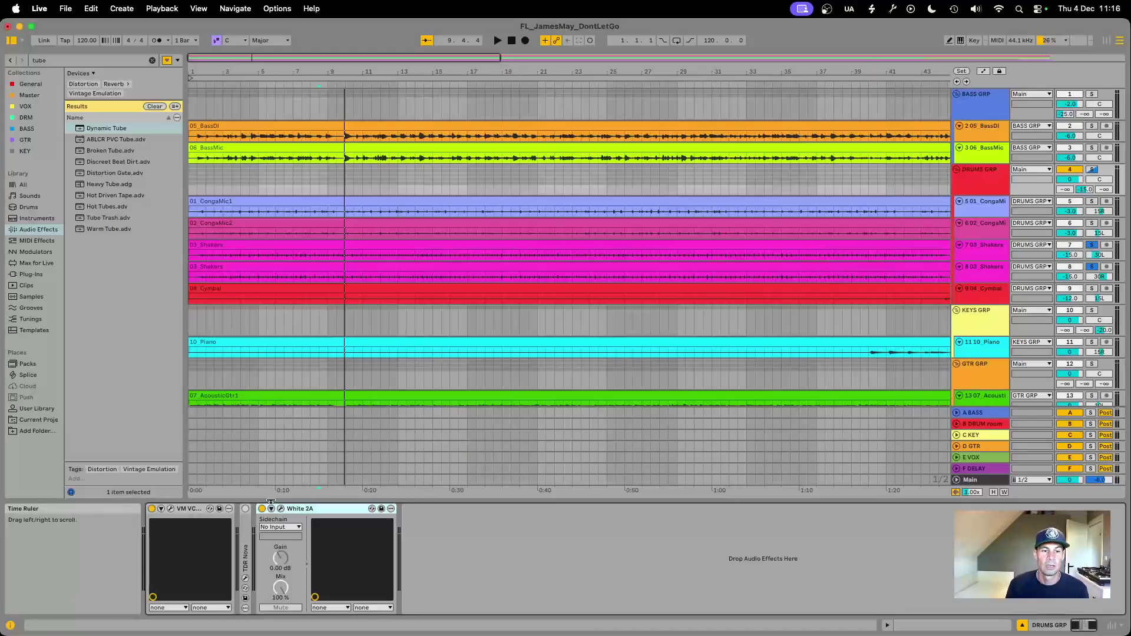
# - Solo the DRUMS GRP track, compare its playback with White 2A off and on, leave it activated and stop playback
pyautogui.click(987, 183)
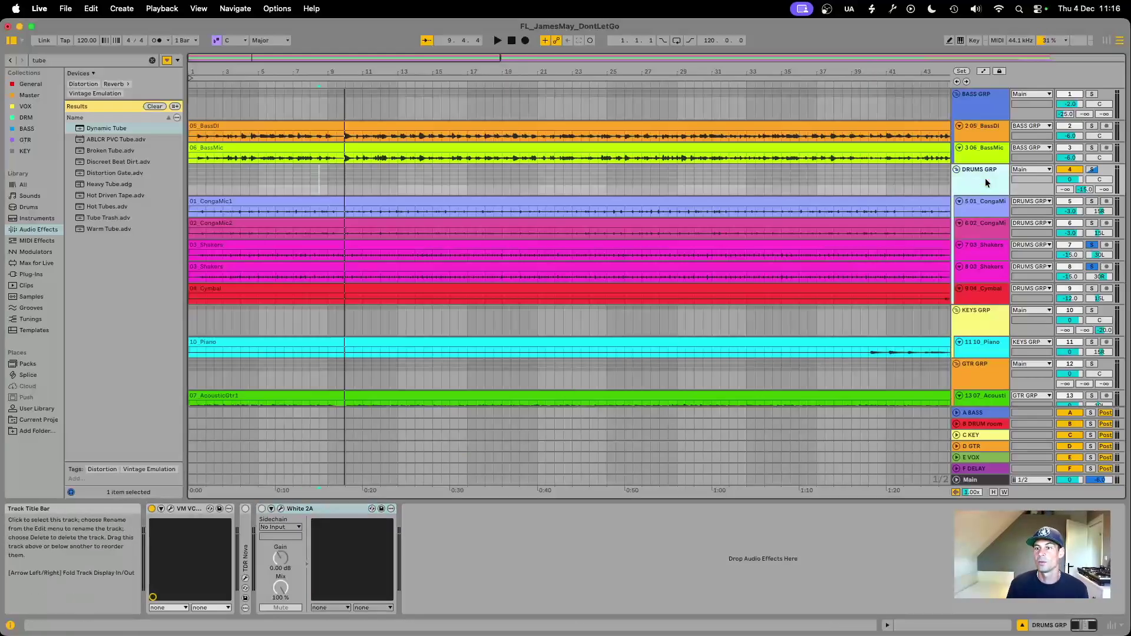
pyautogui.press('s')
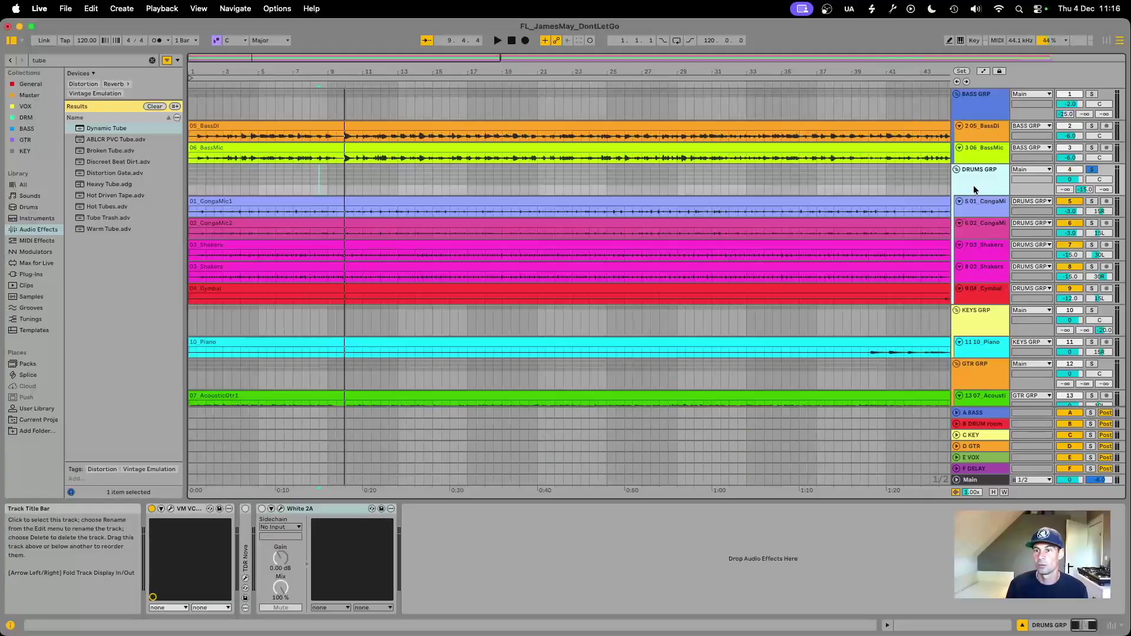
pyautogui.press('space')
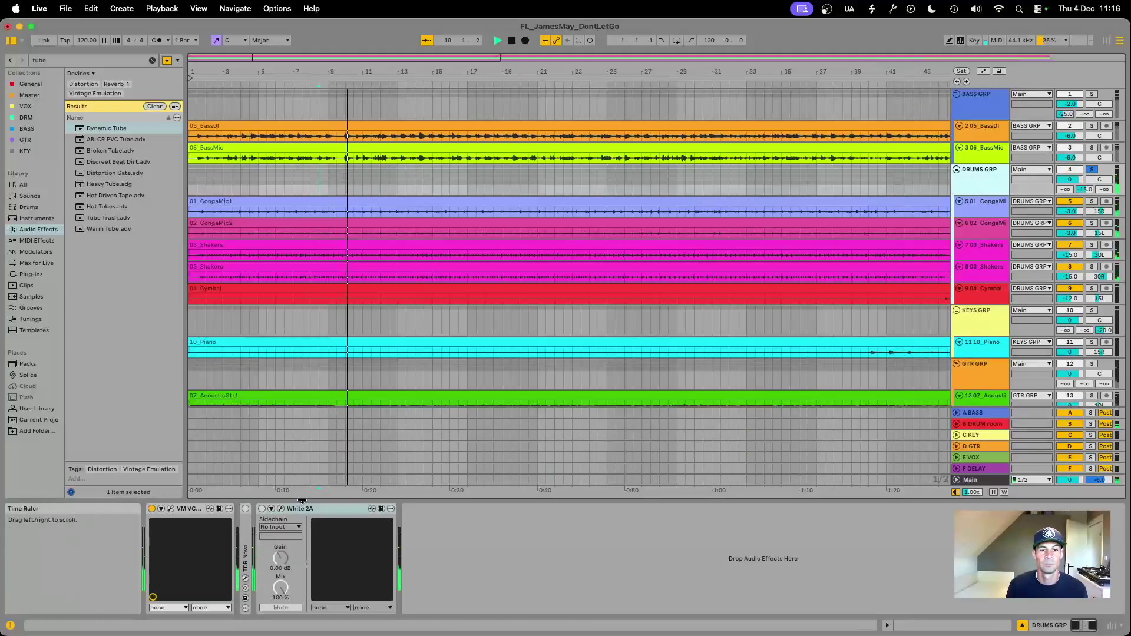
pyautogui.press('space')
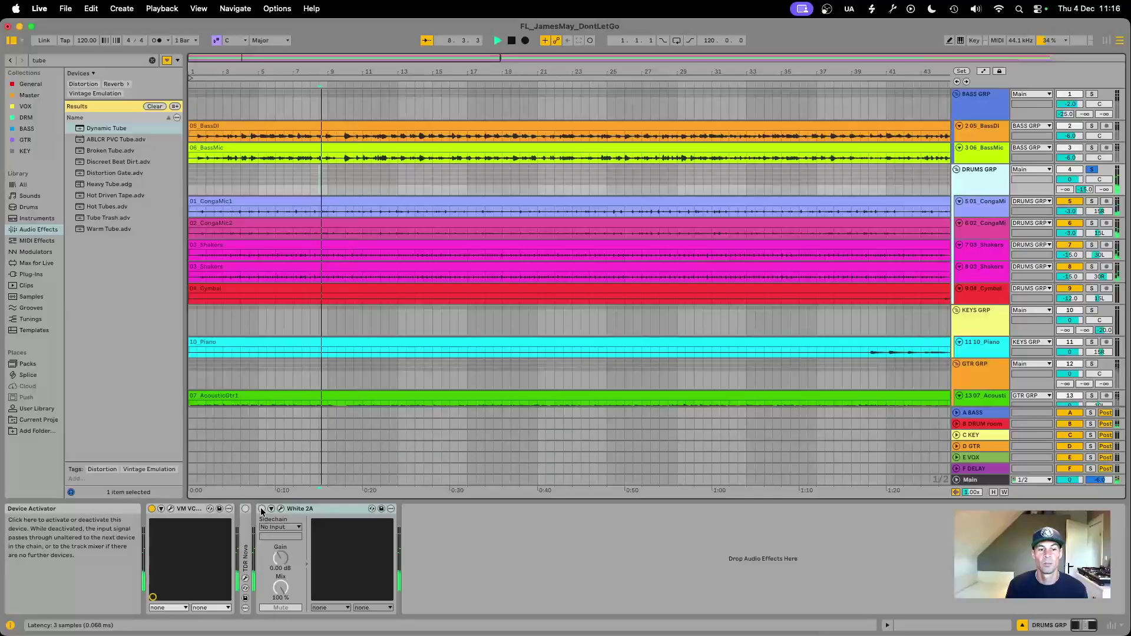
pyautogui.click(261, 509)
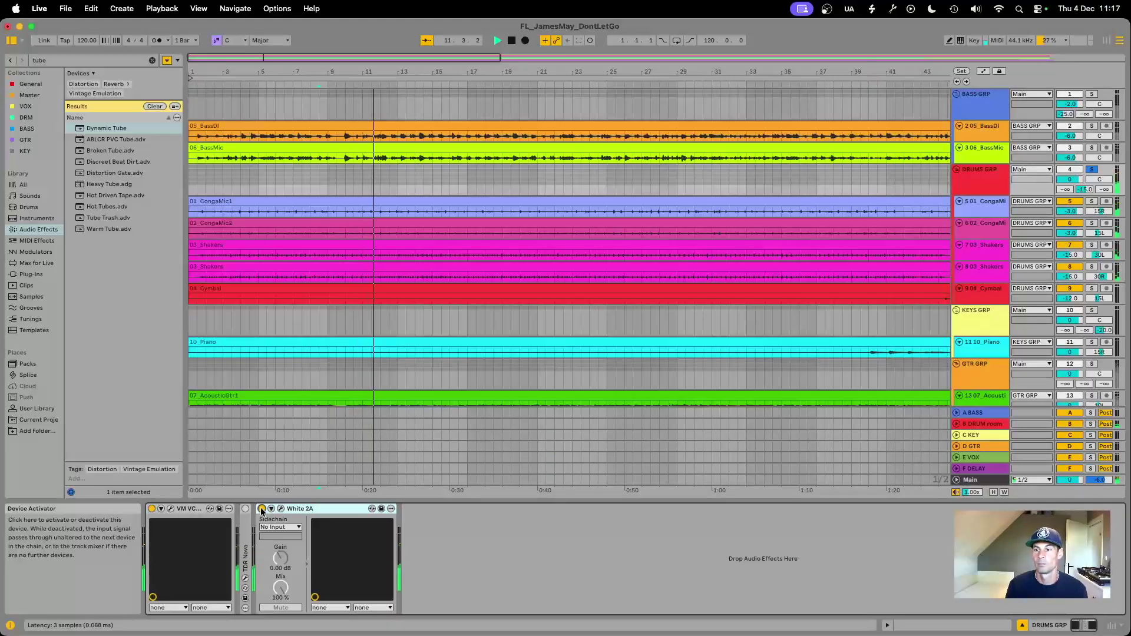
pyautogui.click(261, 508)
pyautogui.click(261, 509)
pyautogui.press('space')
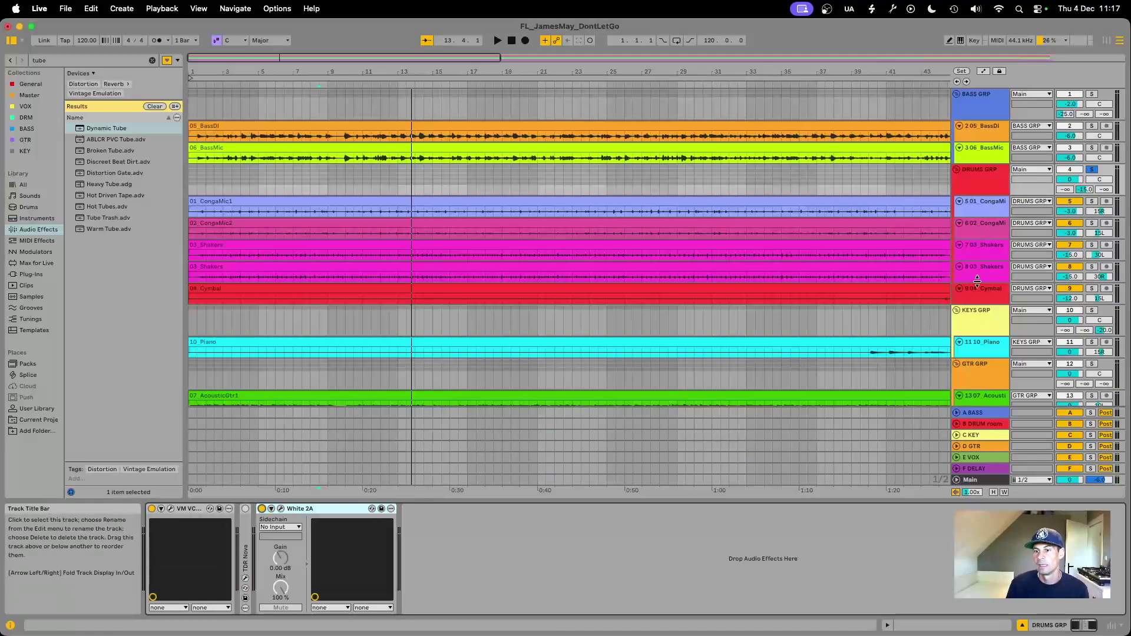
# - Solo the KEYS GRP track and open the TDR Nova window on its 10_Piano track
pyautogui.click(975, 324)
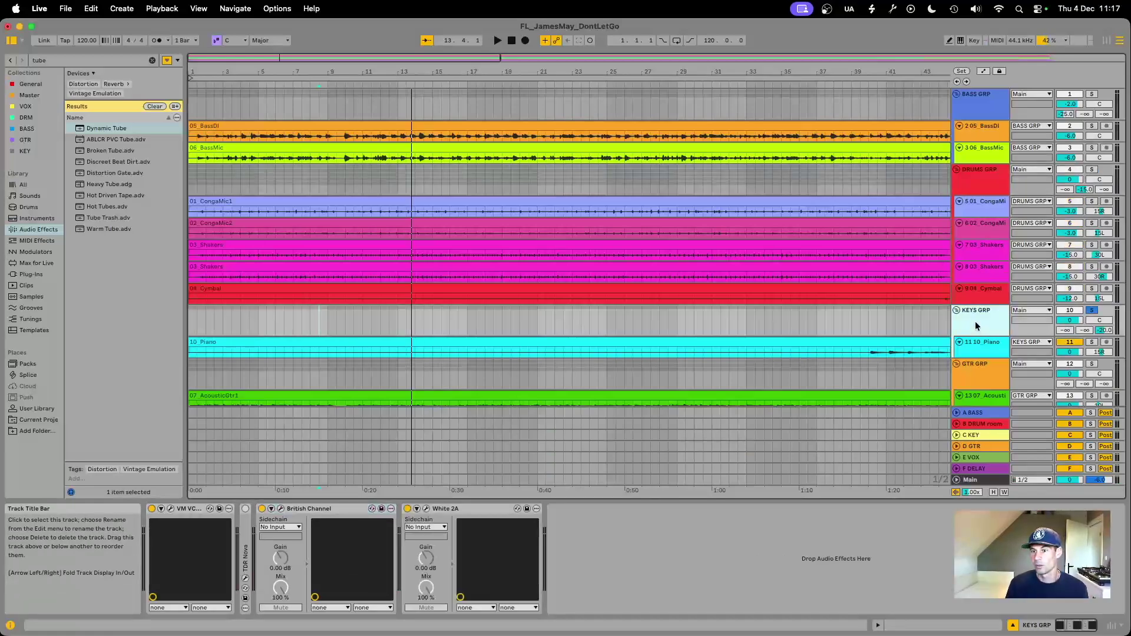
pyautogui.press('s')
pyautogui.scroll(-1, 979, 324)
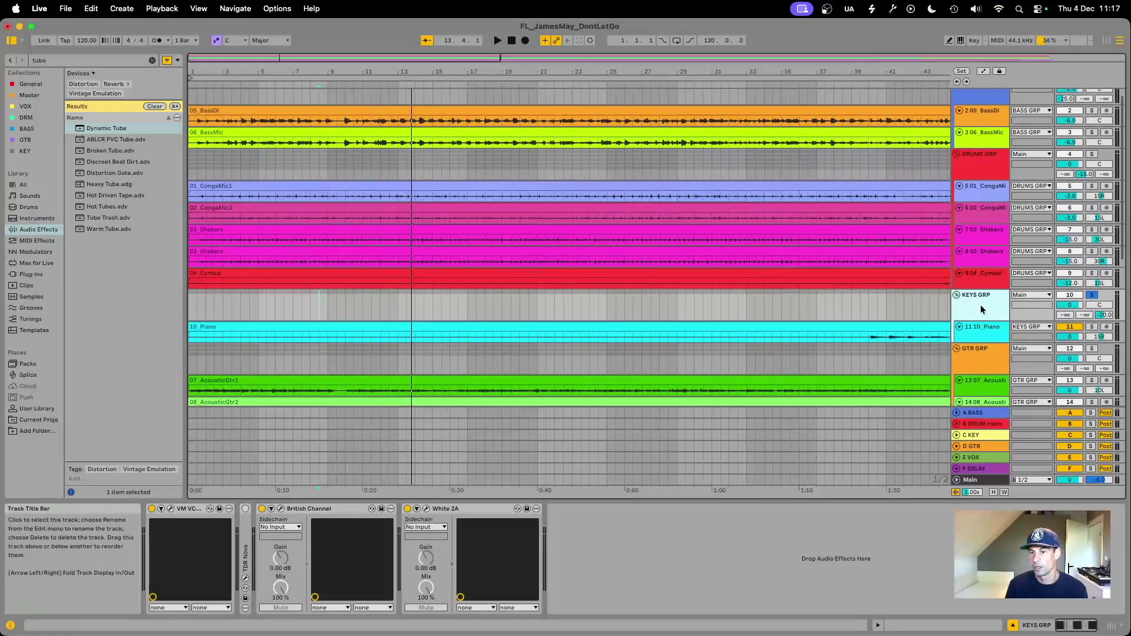
pyautogui.click(980, 323)
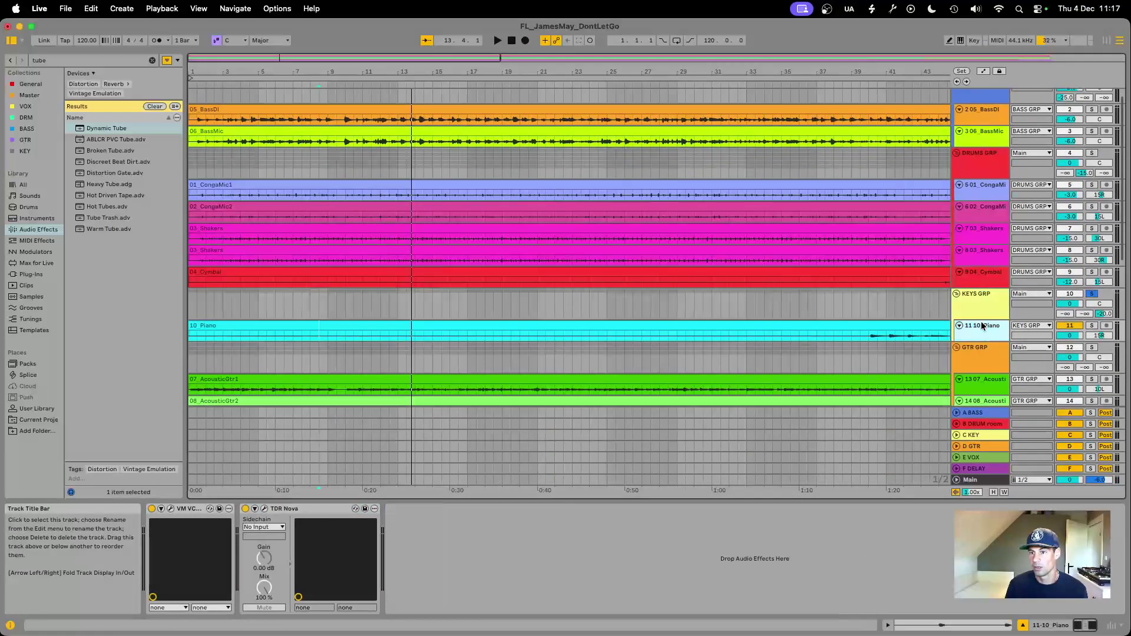
pyautogui.click(264, 509)
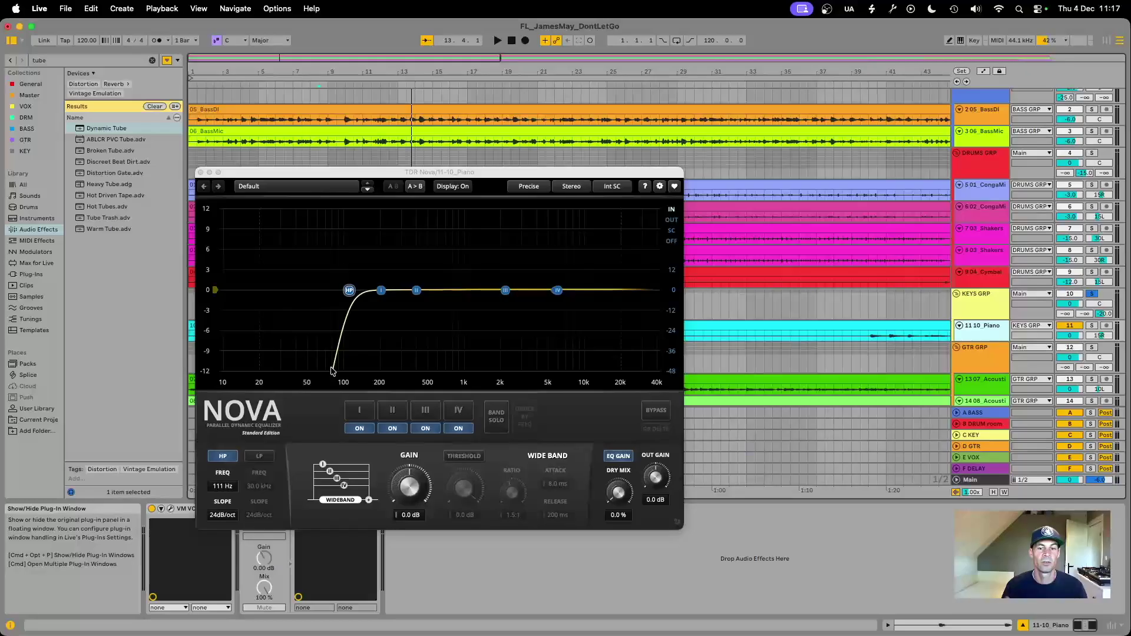
# - Set the playback start to bar 40 at the piano's entry and play it, keeping the TDR Nova window clear of the mixer
pyautogui.moveTo(352, 177); pyautogui.dragTo(365, 131)
pyautogui.click(958, 311)
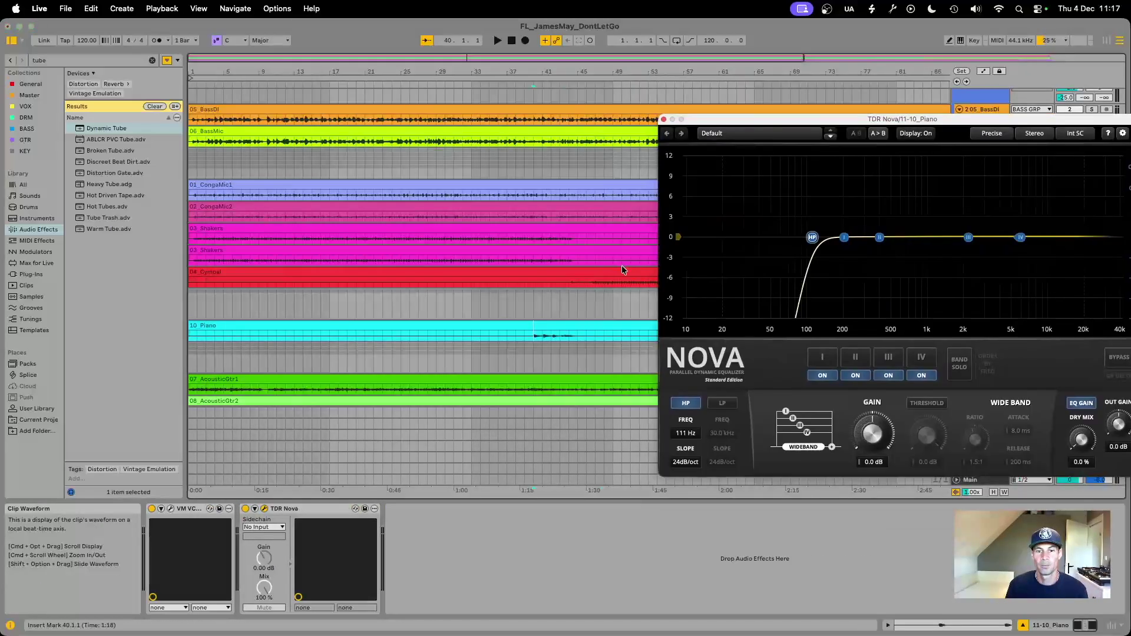
pyautogui.press('space')
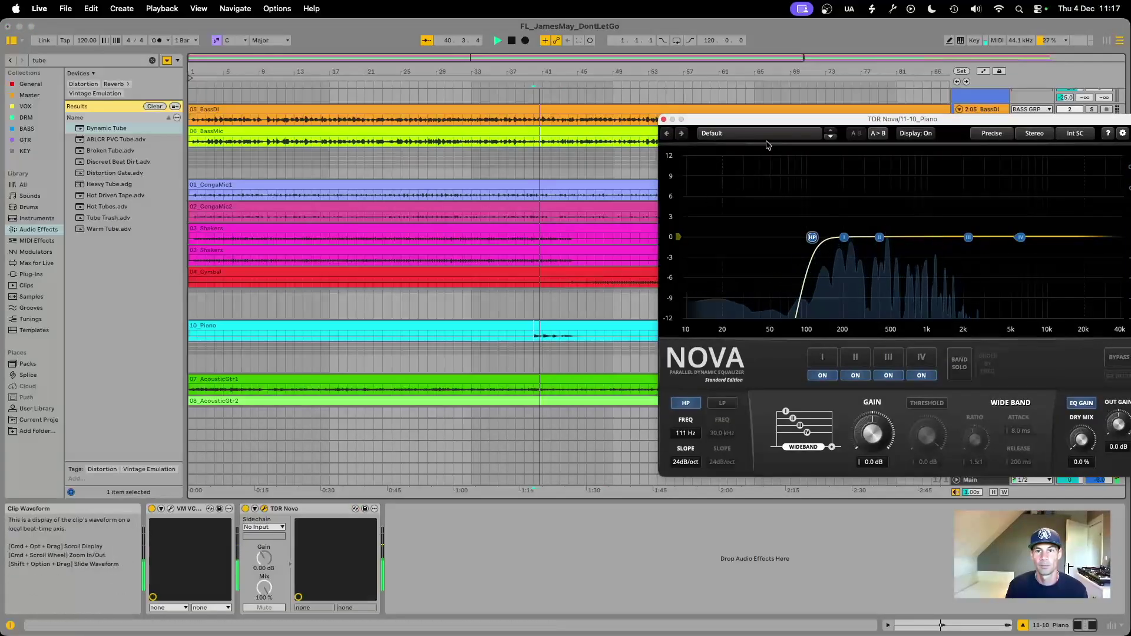
pyautogui.moveTo(772, 122); pyautogui.dragTo(467, 101)
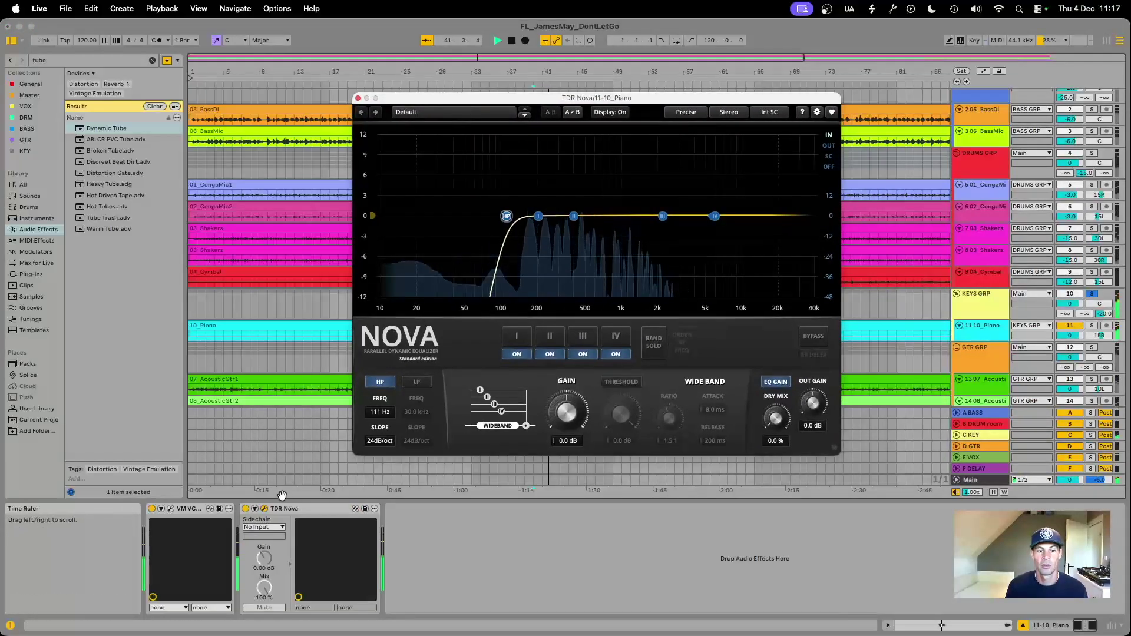
# - Compare the piano with TDR Nova off and on, leave it activated and stop playback
pyautogui.click(245, 509)
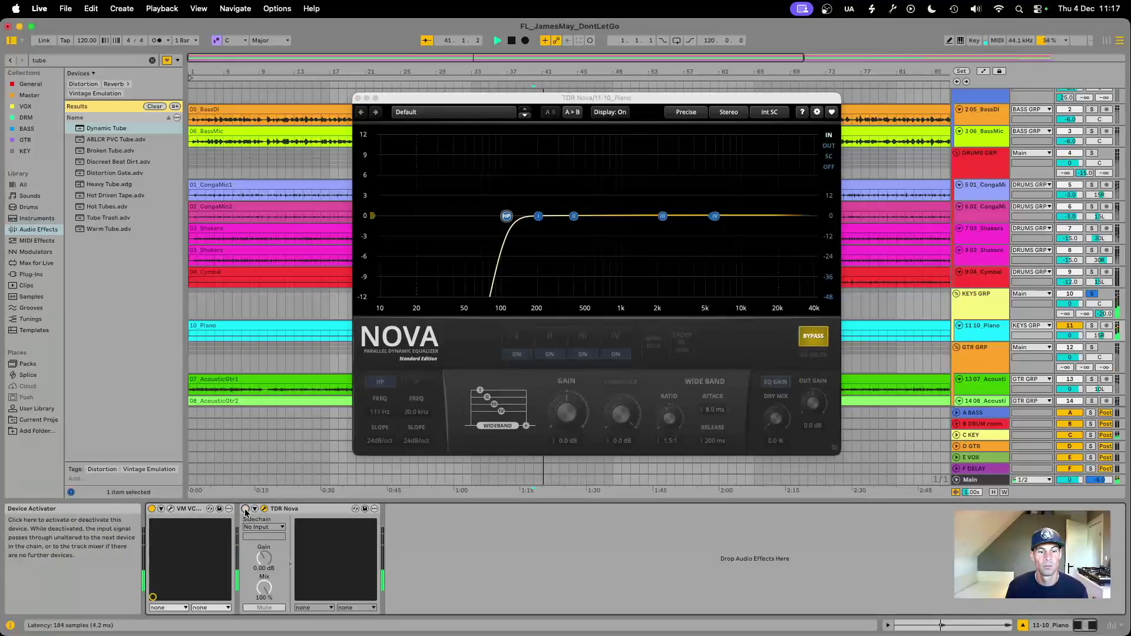
pyautogui.click(246, 509)
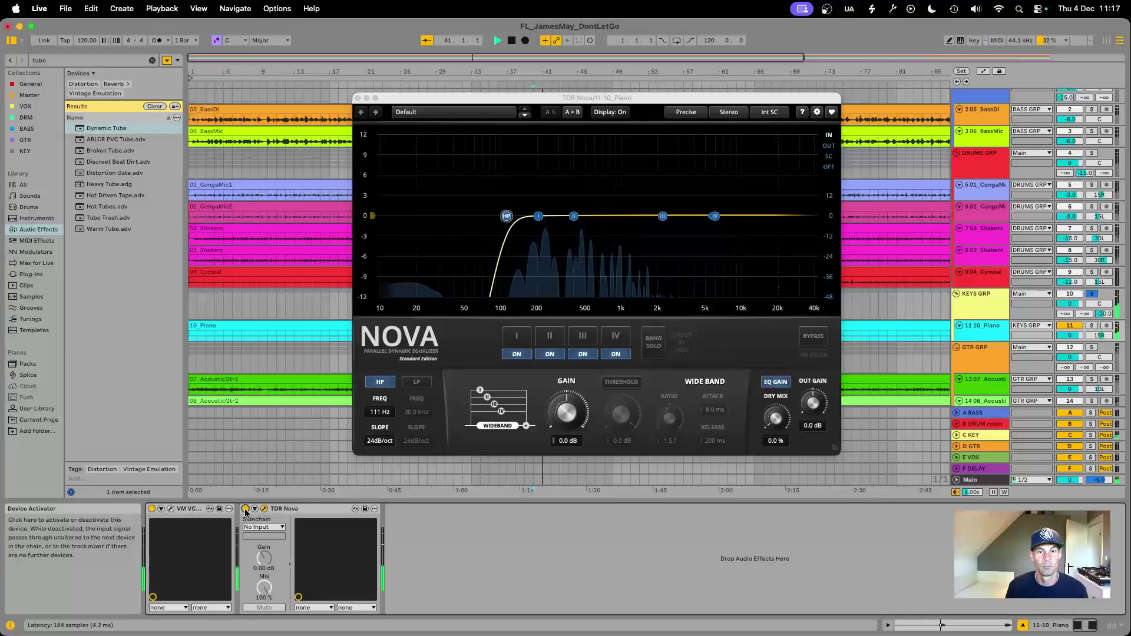
pyautogui.click(245, 509)
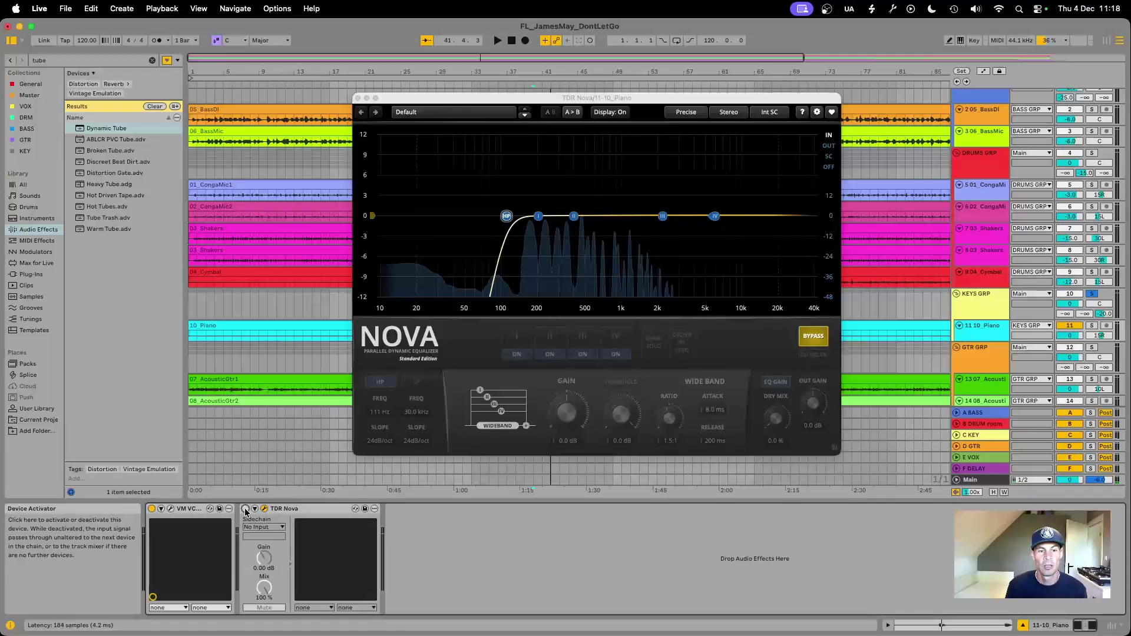
pyautogui.click(245, 510)
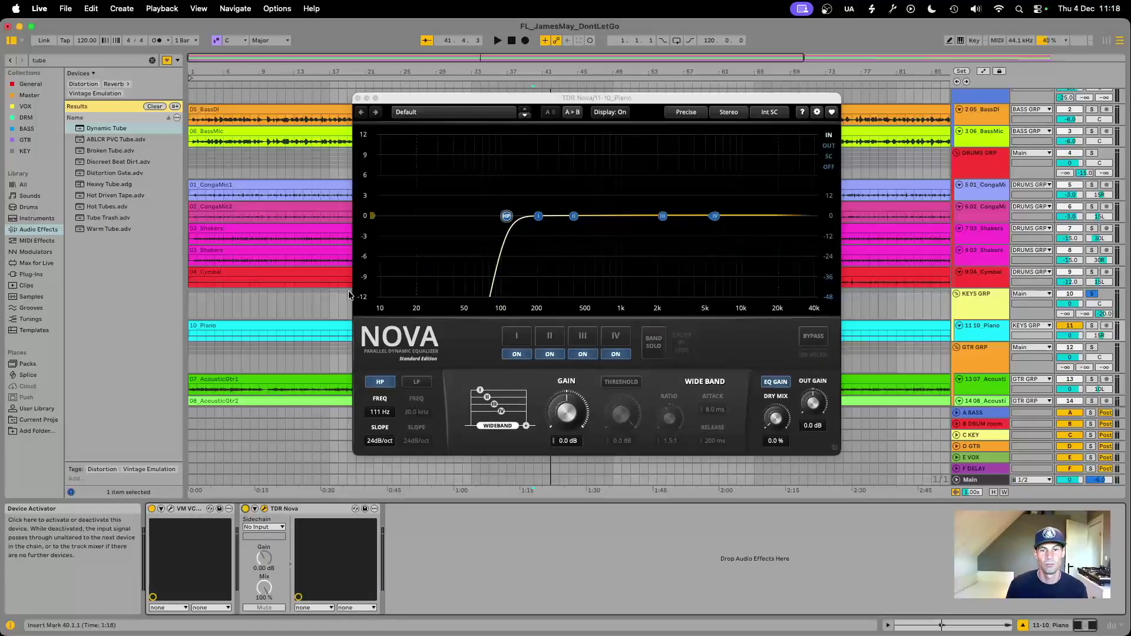
# - Close the TDR Nova window and deactivate British Channel and White 2A on the KEYS GRP track
pyautogui.moveTo(436, 100); pyautogui.dragTo(460, 201)
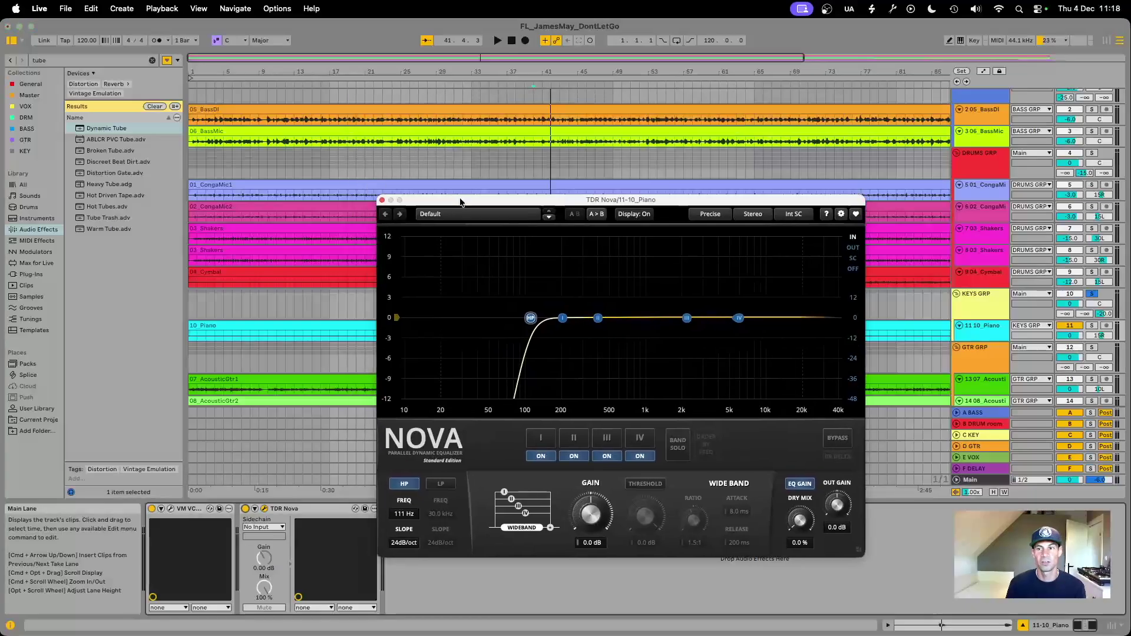
pyautogui.click(382, 201)
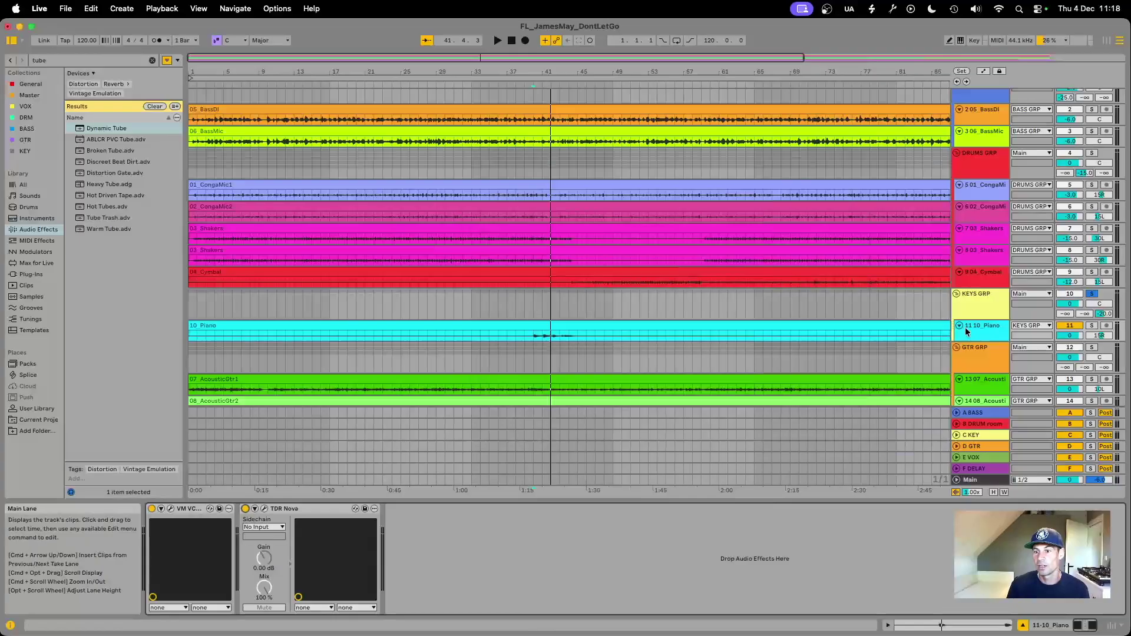
pyautogui.click(978, 305)
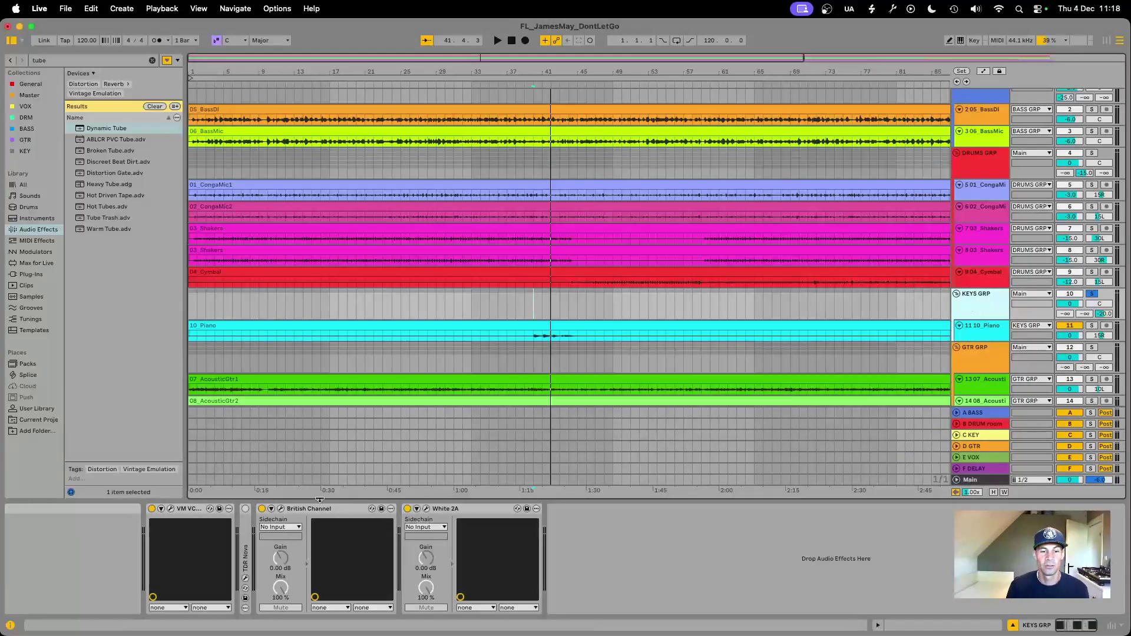
pyautogui.click(261, 508)
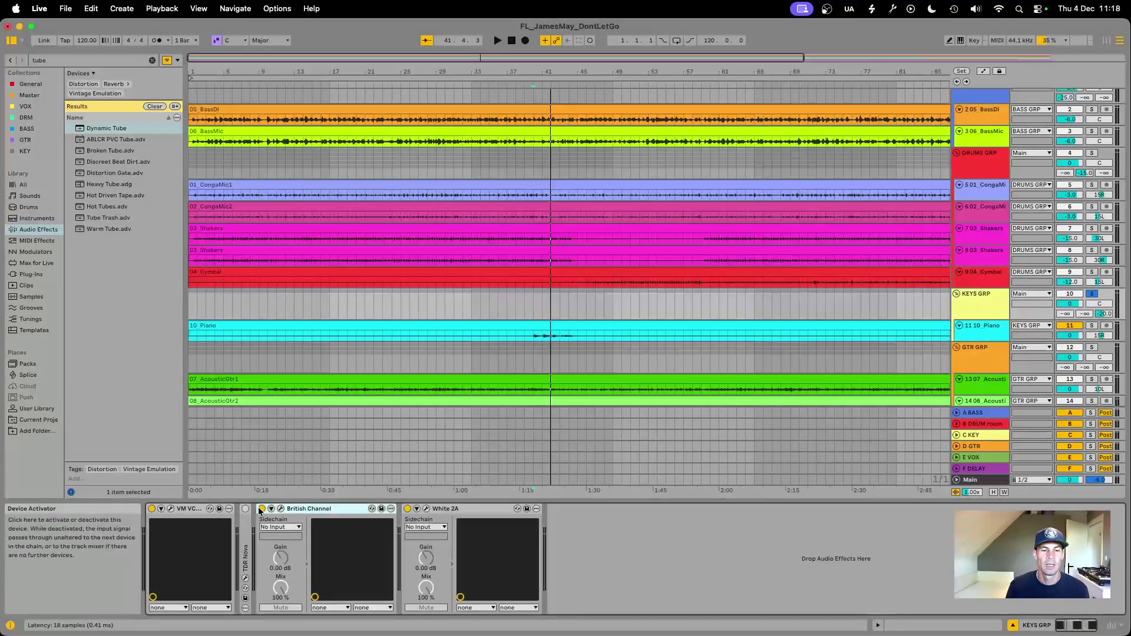
pyautogui.click(408, 509)
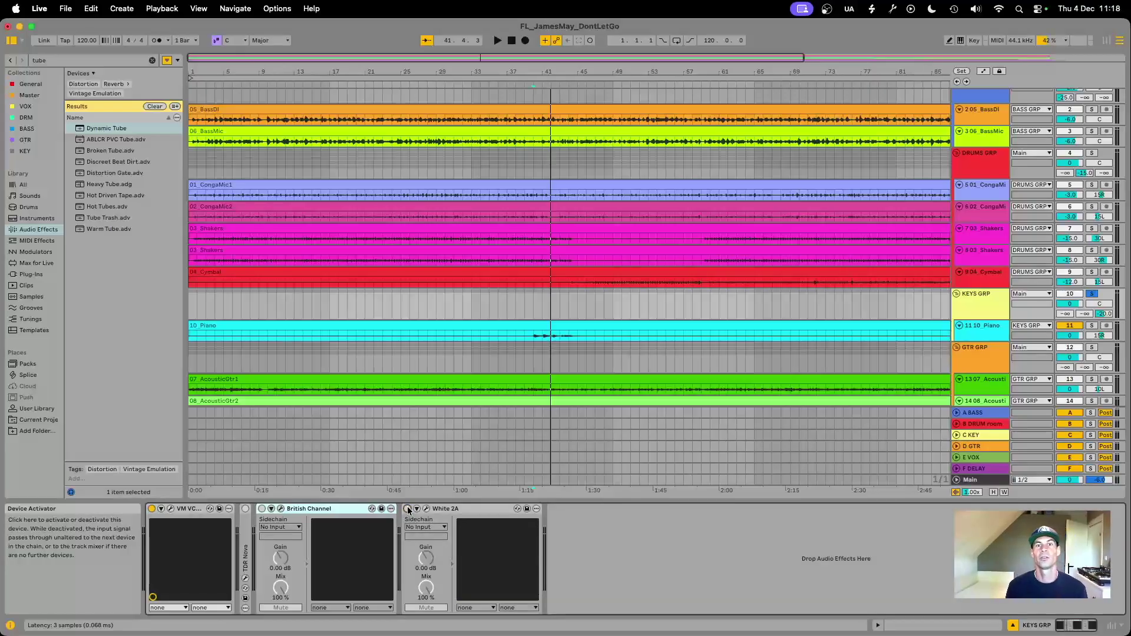
# - Play the soloed keys without British Channel, reactivate it to compare the sound, and stop playback
pyautogui.press('space')
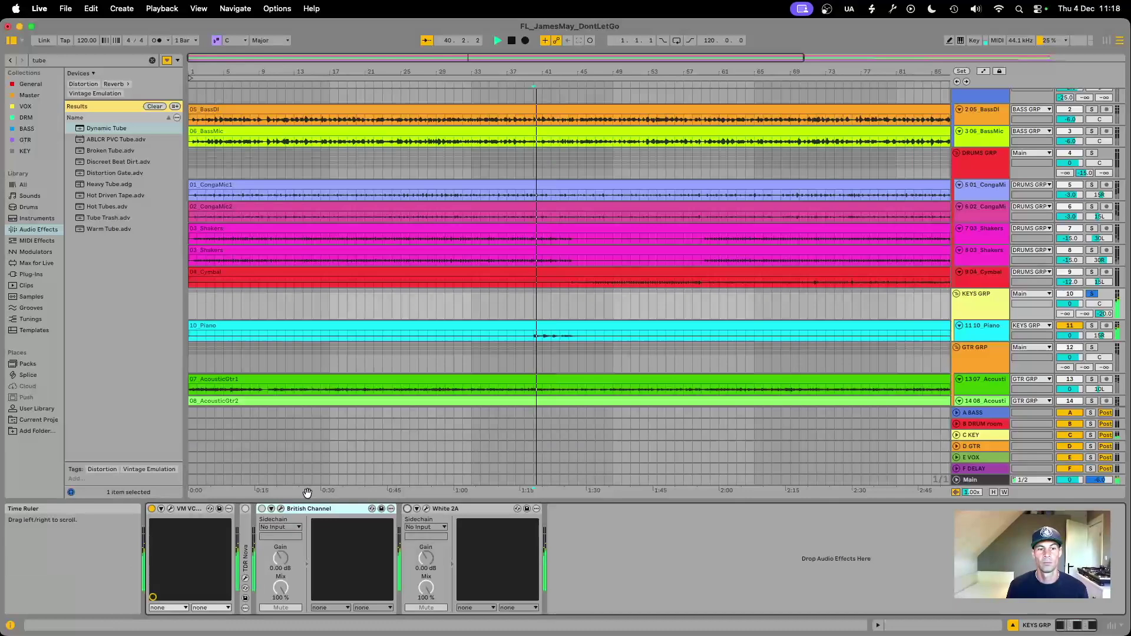
pyautogui.click(261, 508)
pyautogui.press('space')
pyautogui.press('space')
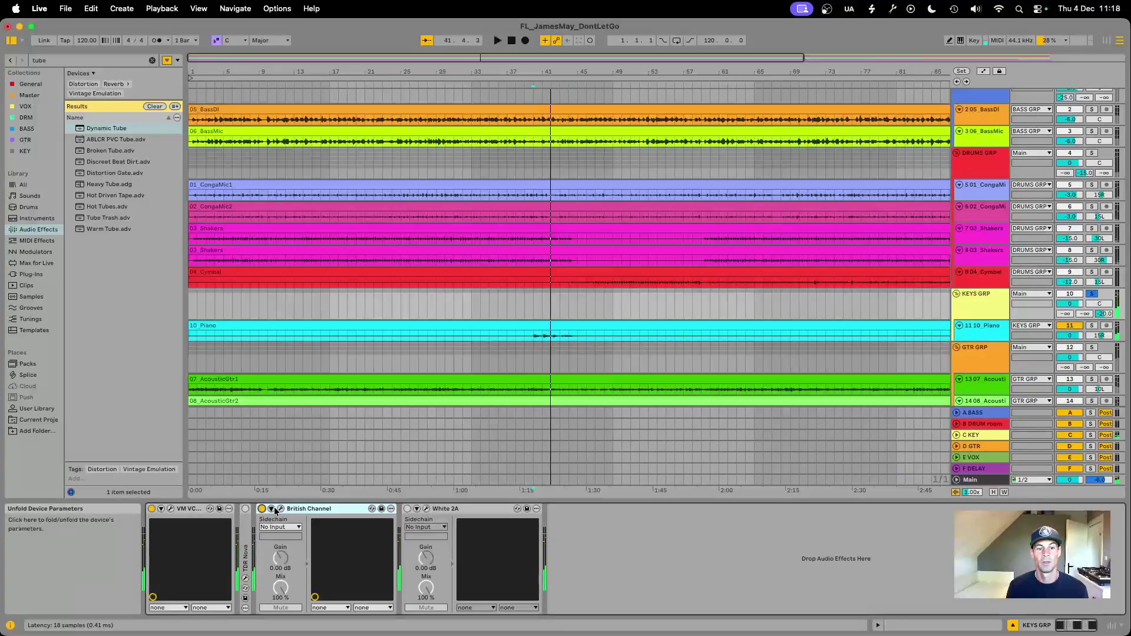
# - Open British Channel on KEYS GRP, compare playback with its compressor section off and on, leave it on and close the window
pyautogui.click(280, 510)
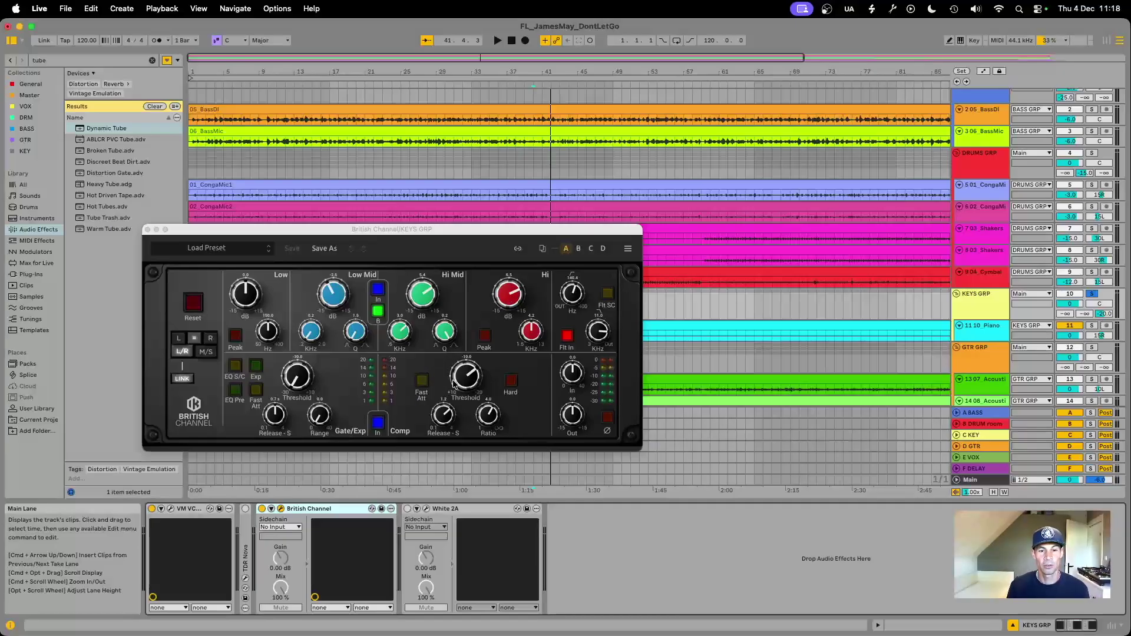
pyautogui.press('space')
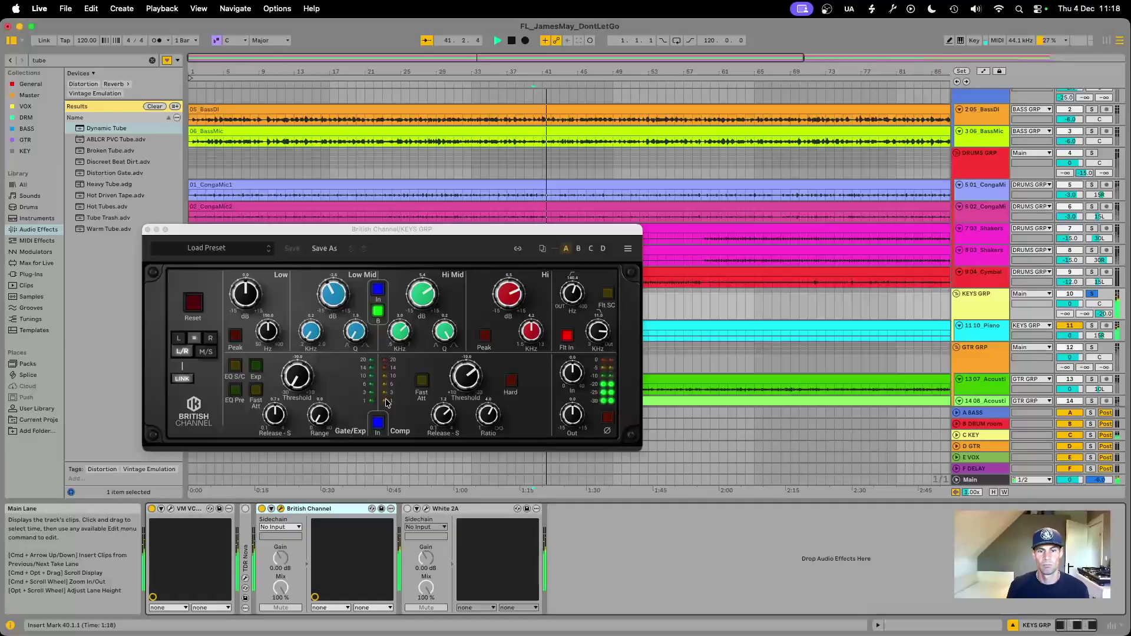
pyautogui.press('space')
pyautogui.click(381, 423)
pyautogui.press('space')
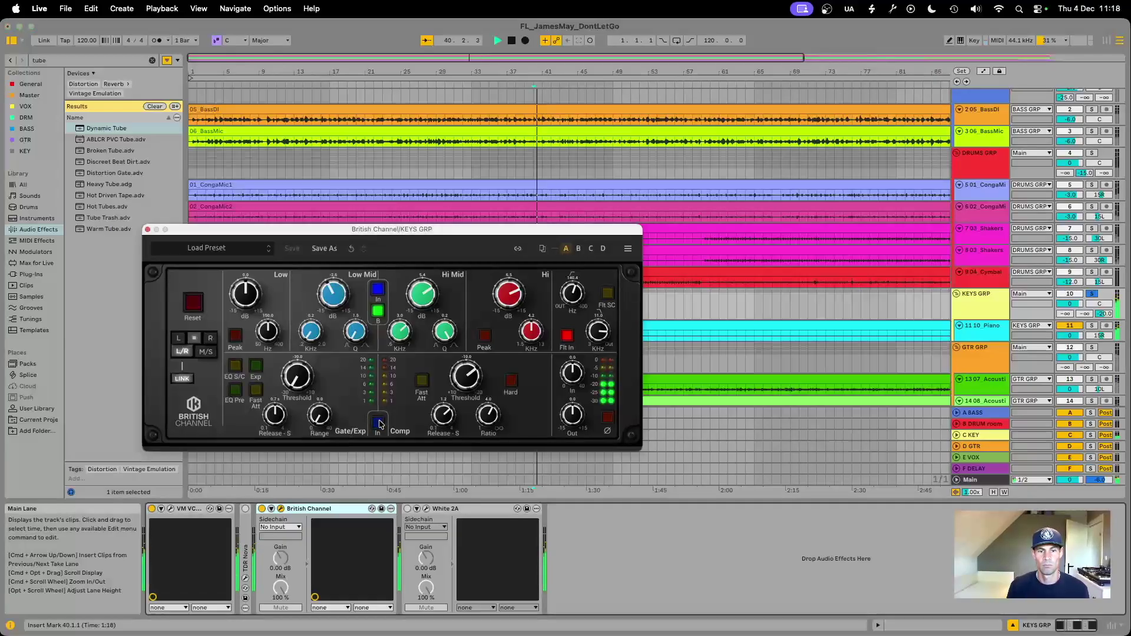
pyautogui.click(378, 422)
pyautogui.press('space')
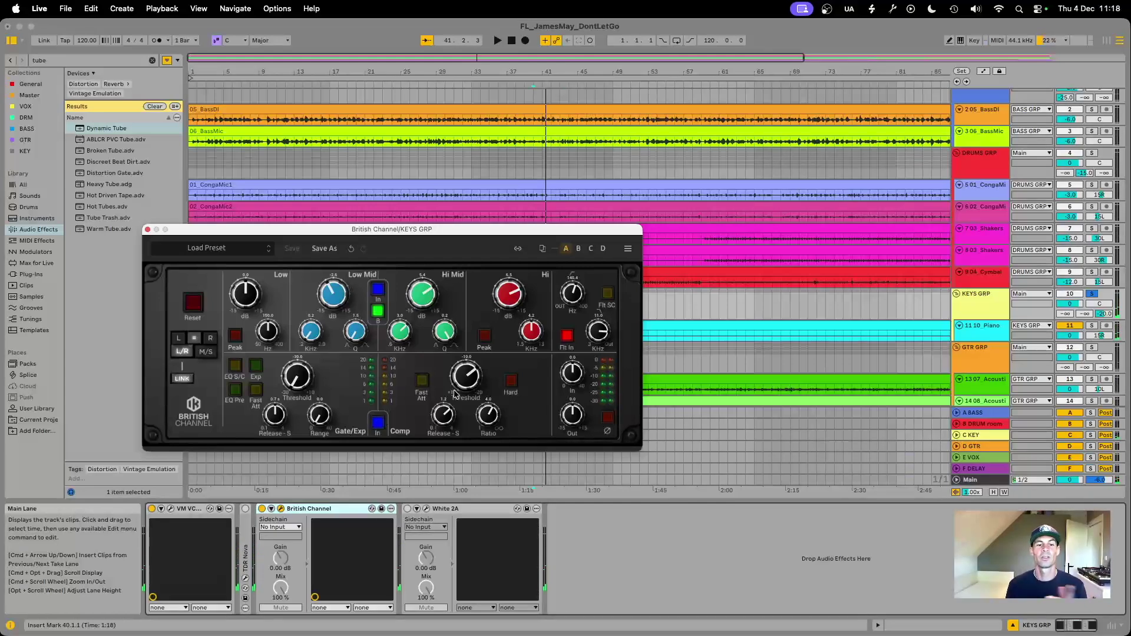
pyautogui.click(147, 229)
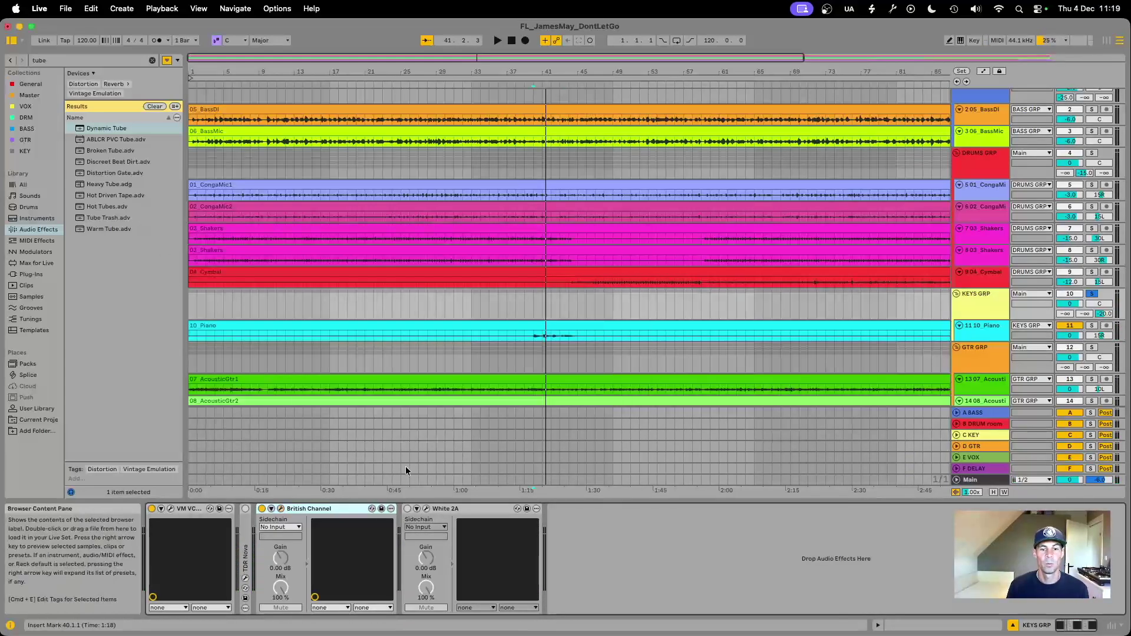
# - Play the keys with White 2A off and activated, review its settings in the plug-in window, and close the window
pyautogui.click(464, 508)
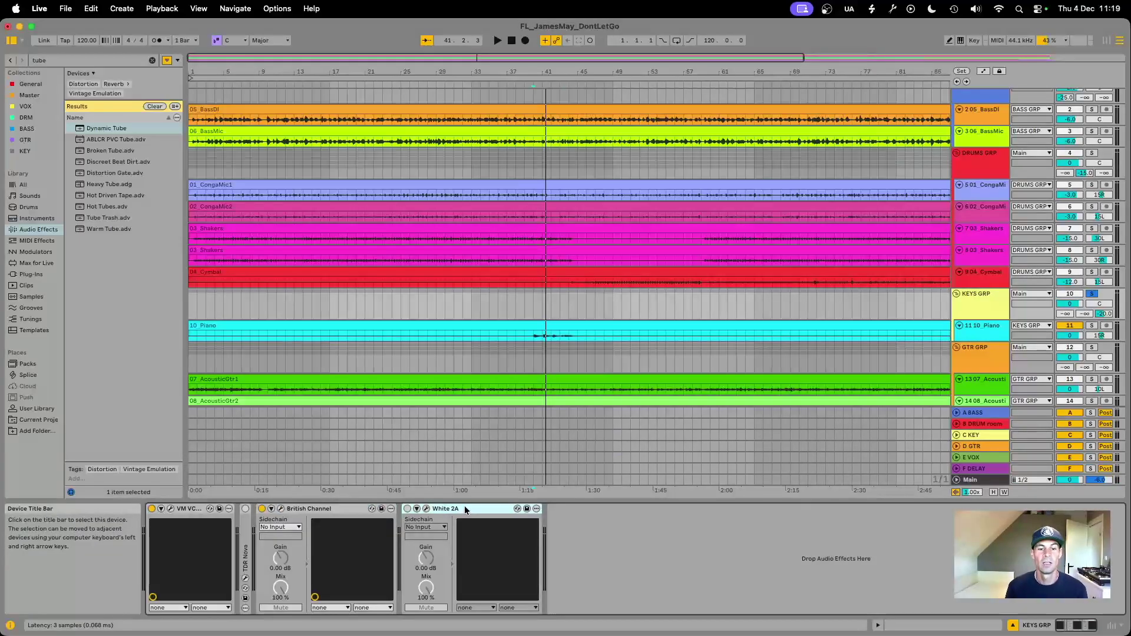
pyautogui.press('space')
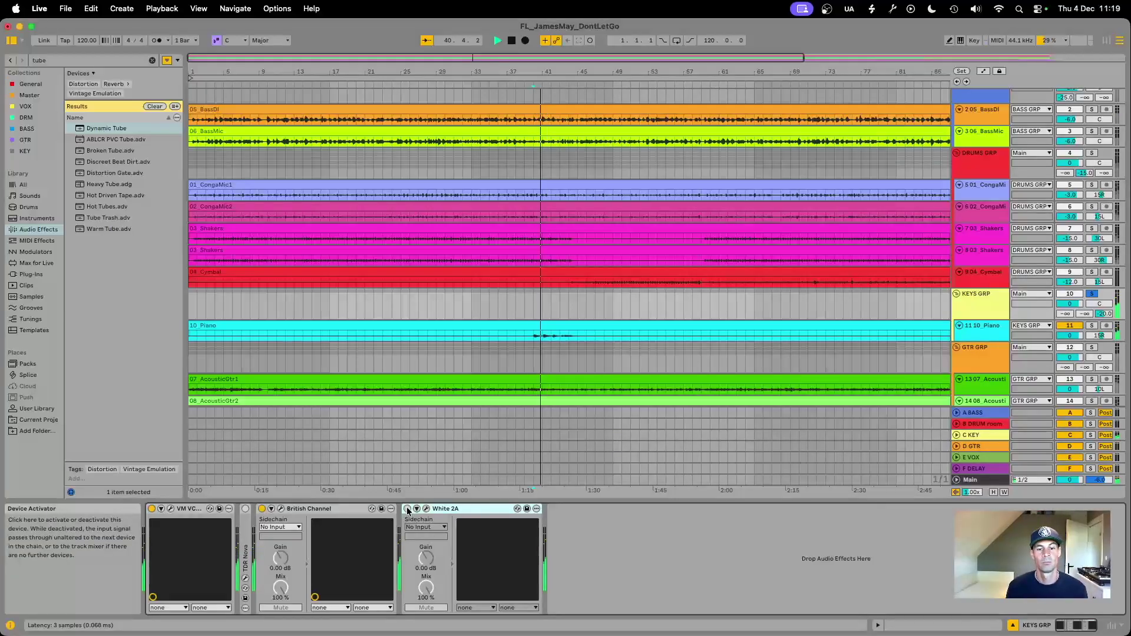
pyautogui.click(406, 510)
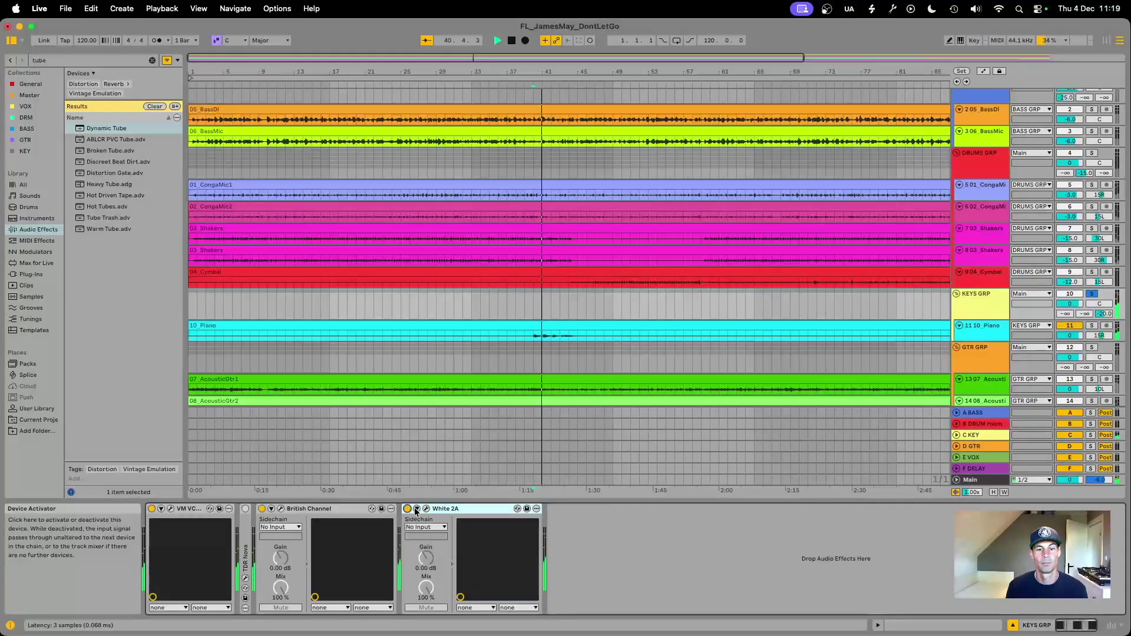
pyautogui.click(425, 509)
pyautogui.press('space')
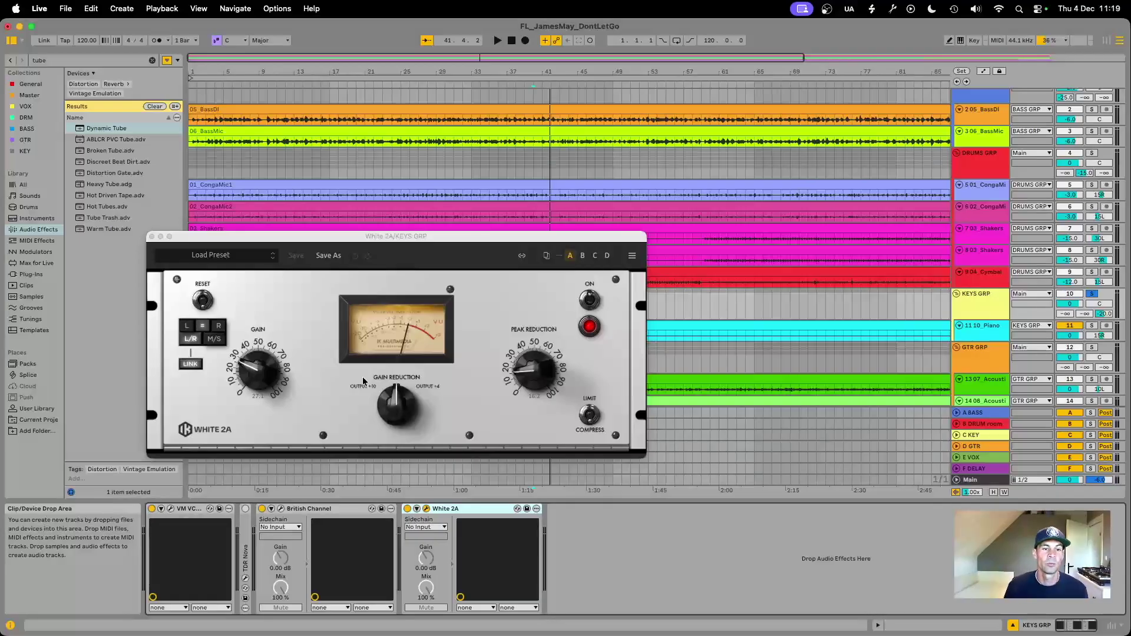
pyautogui.click(152, 238)
# - Unsolo KEYS GRP and play the full mix from bar 37 to hear the piano in context
pyautogui.scroll(-3, 846, 287)
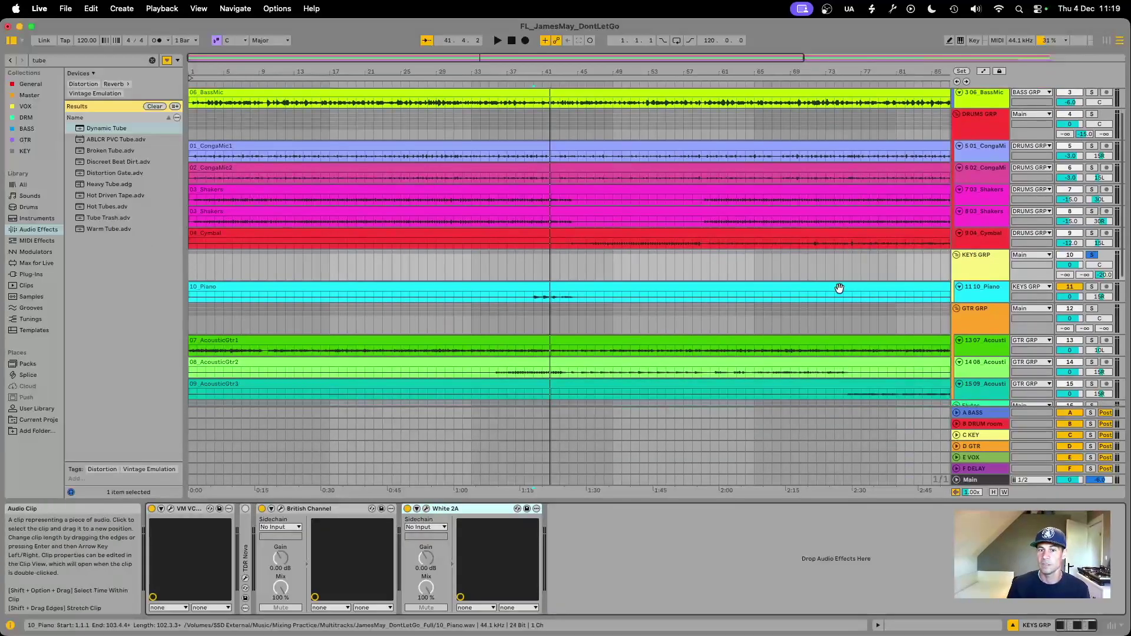
pyautogui.scroll(-2, 532, 298)
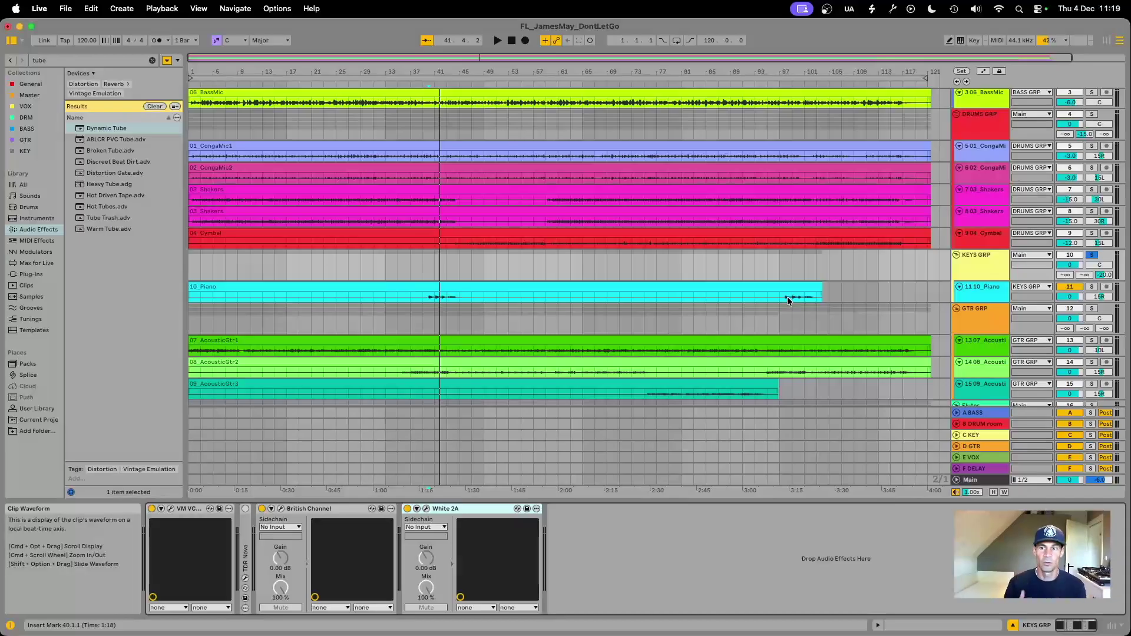
pyautogui.click(415, 298)
pyautogui.press('space')
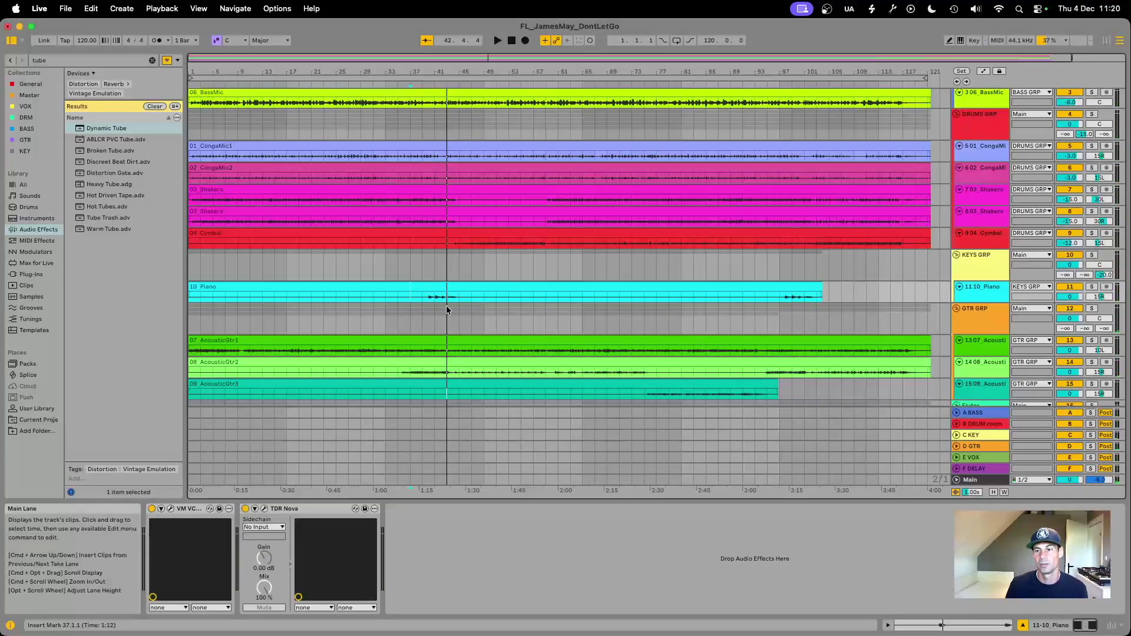
# - Inspect the device chains of the GTR GRP track and its three acoustic guitar tracks, closing the VC-670 window
pyautogui.click(788, 327)
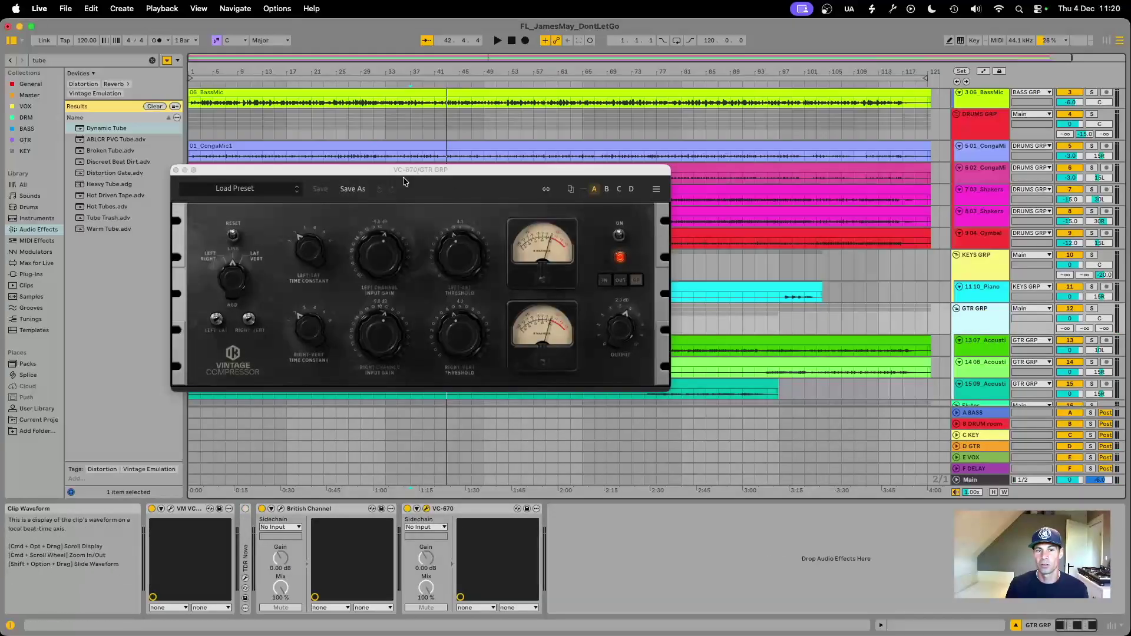
pyautogui.click(176, 171)
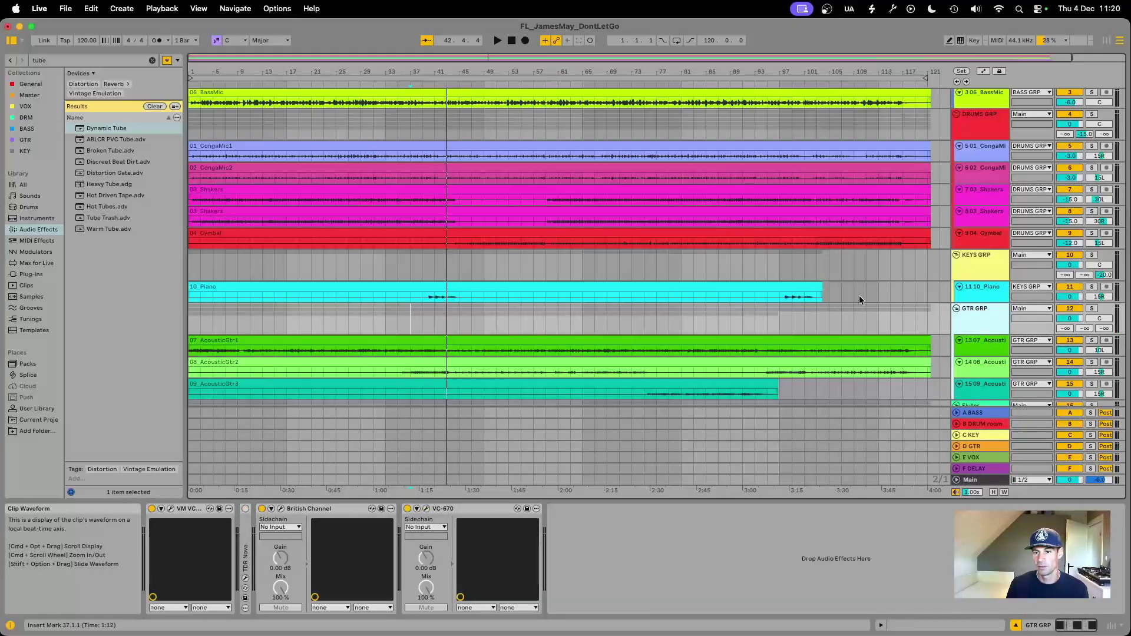
pyautogui.scroll(-3, 883, 291)
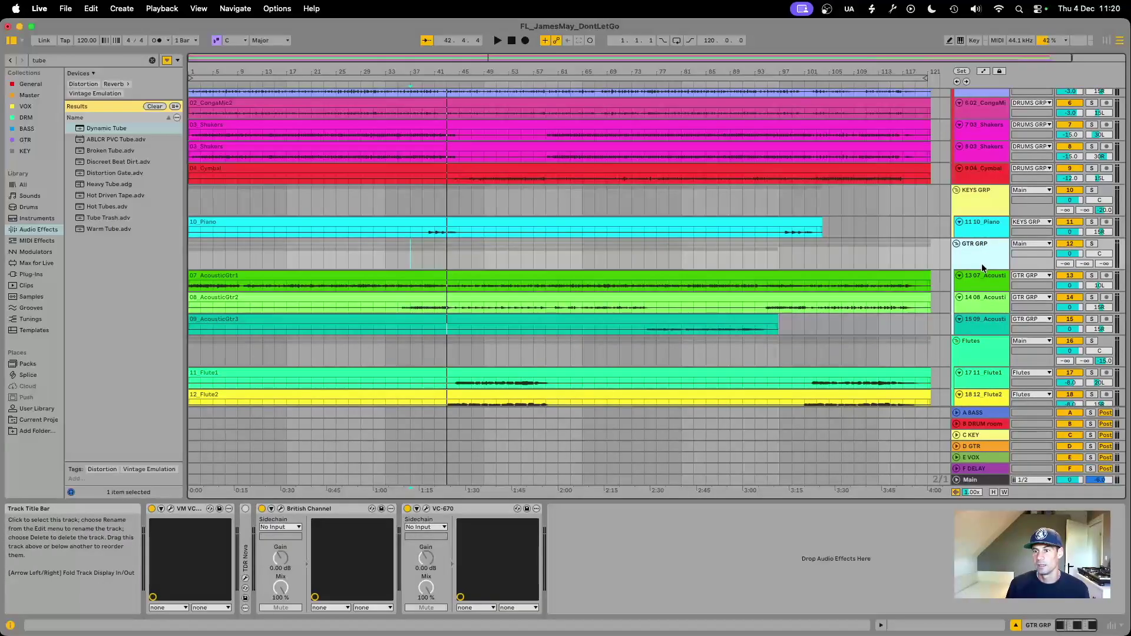
pyautogui.click(979, 280)
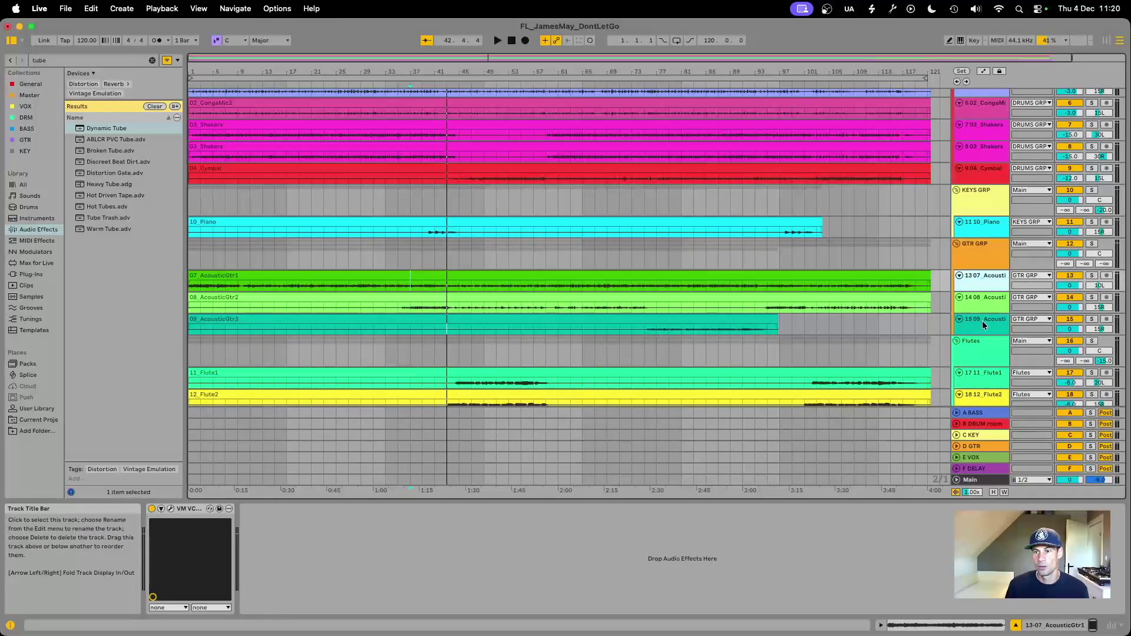
pyautogui.click(981, 296)
pyautogui.click(980, 324)
# - Deactivate British Channel and VC-670 on the GTR GRP track and solo the group
pyautogui.click(980, 258)
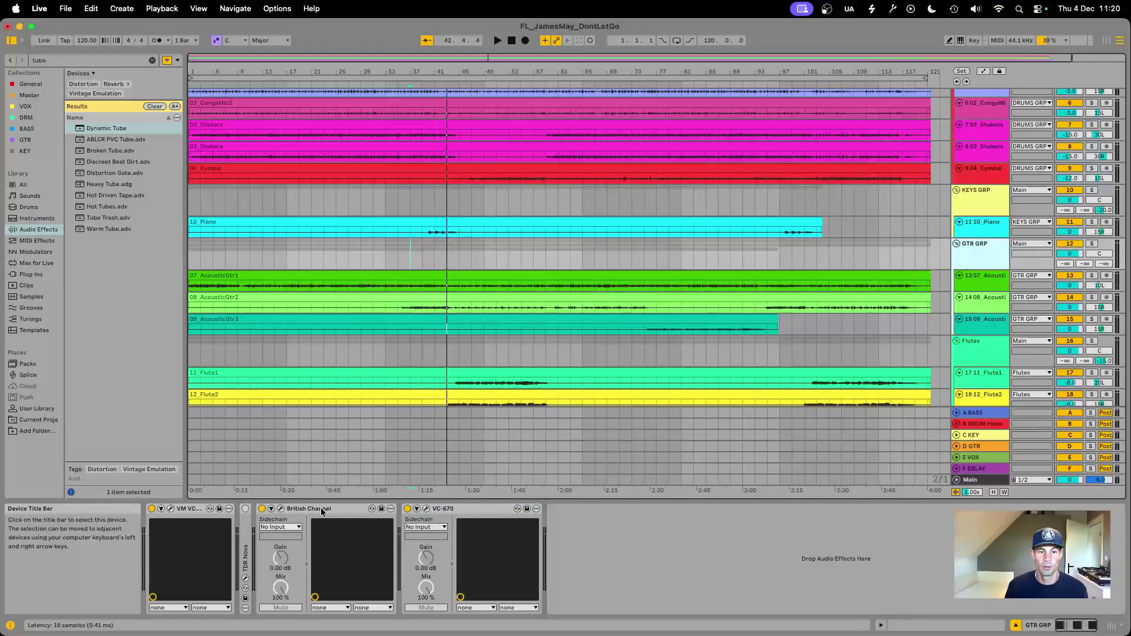
pyautogui.click(262, 508)
pyautogui.click(407, 509)
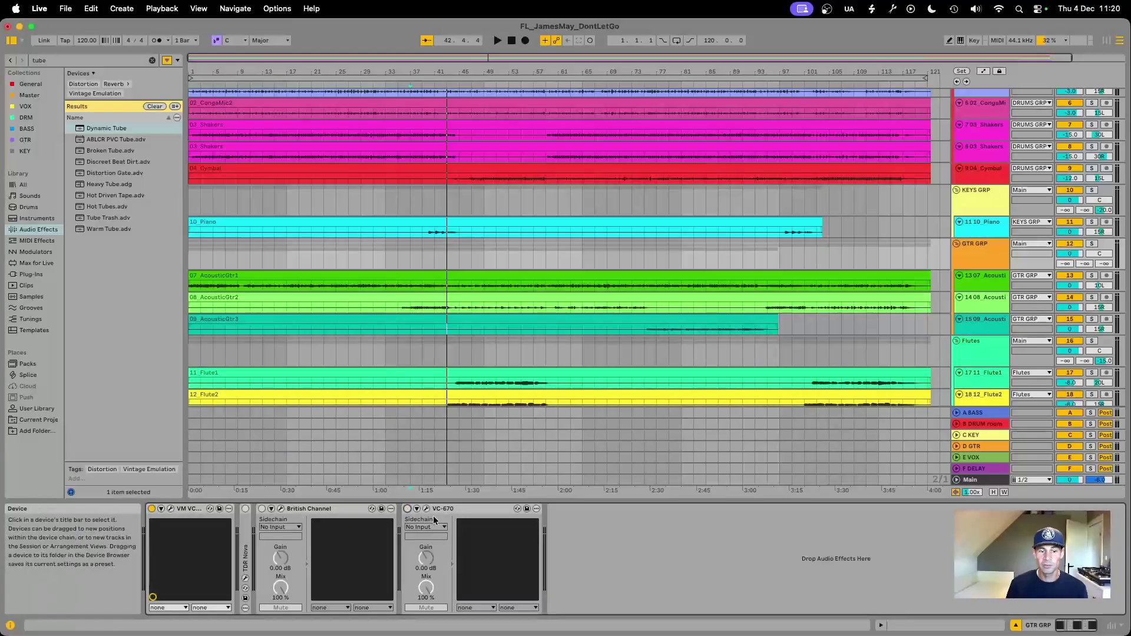
pyautogui.click(983, 249)
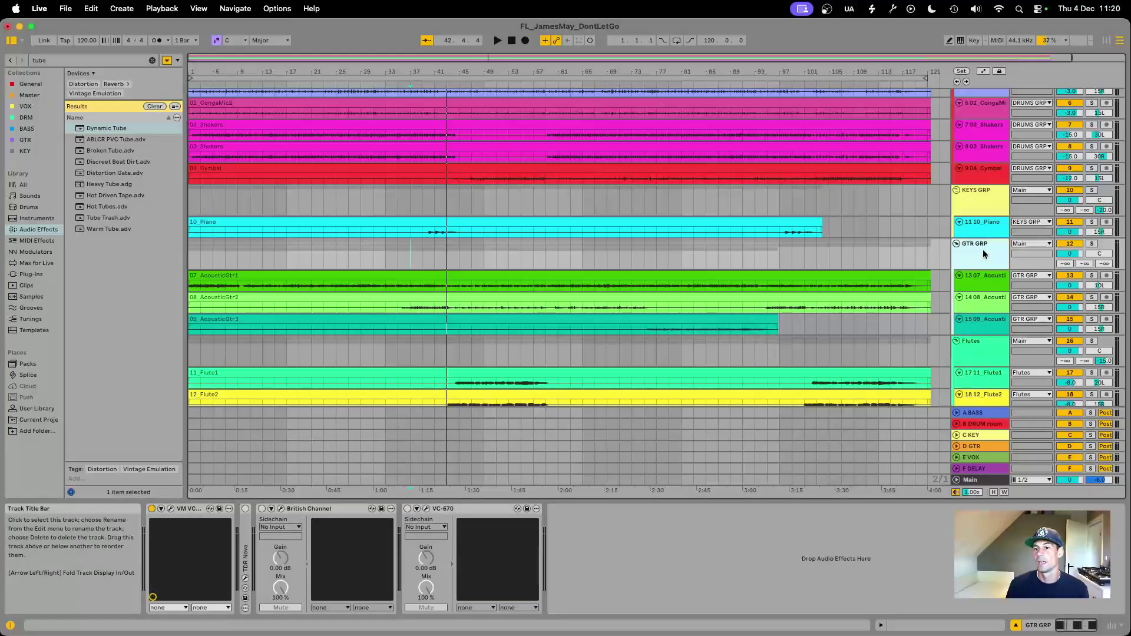
pyautogui.press('s')
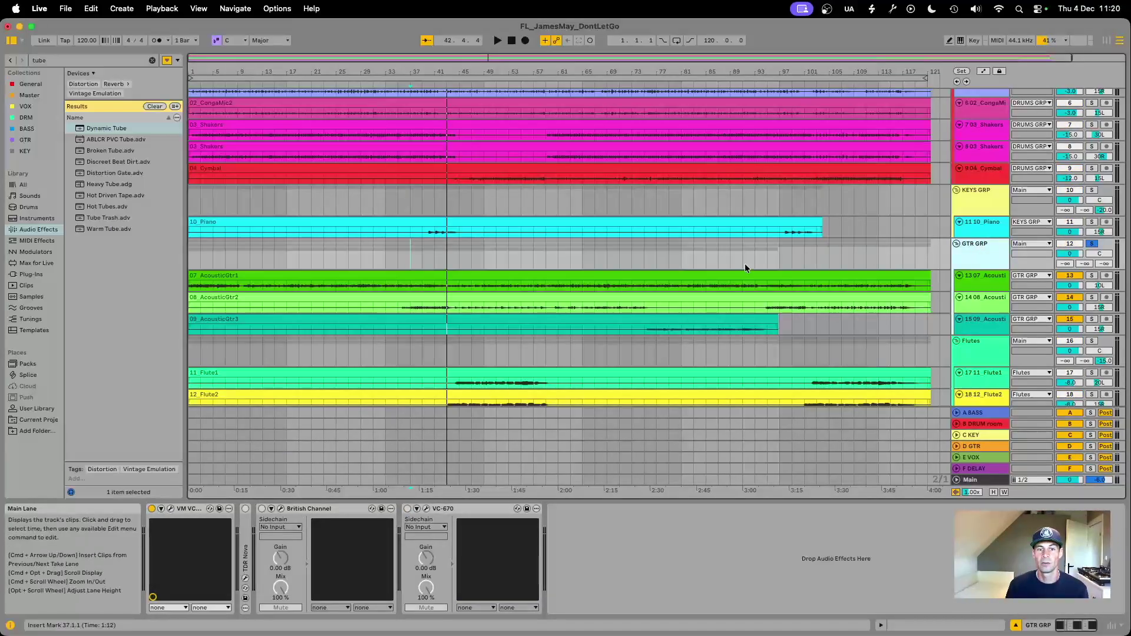
# - Play the soloed guitars from bar 75 without the two plug-ins, stop, and show the GTR GRP device chain
pyautogui.click(643, 307)
pyautogui.press('space')
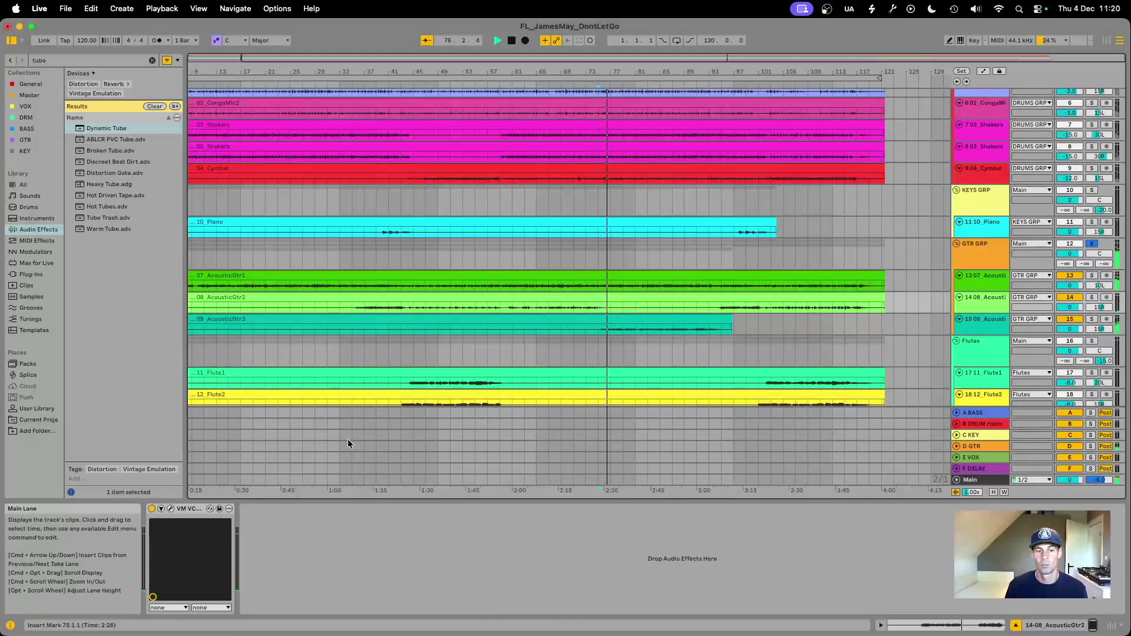
pyautogui.click(977, 259)
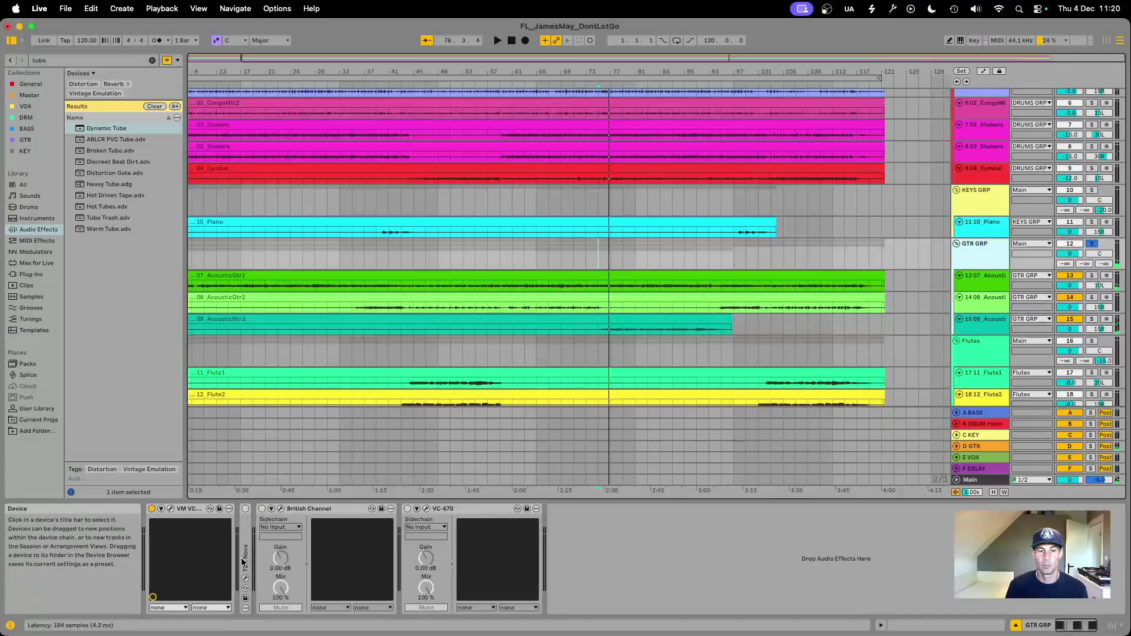
# - Activate British Channel on GTR GRP, review its EQ and compressor settings in the plug-in window, and close the window
pyautogui.click(261, 509)
pyautogui.click(280, 509)
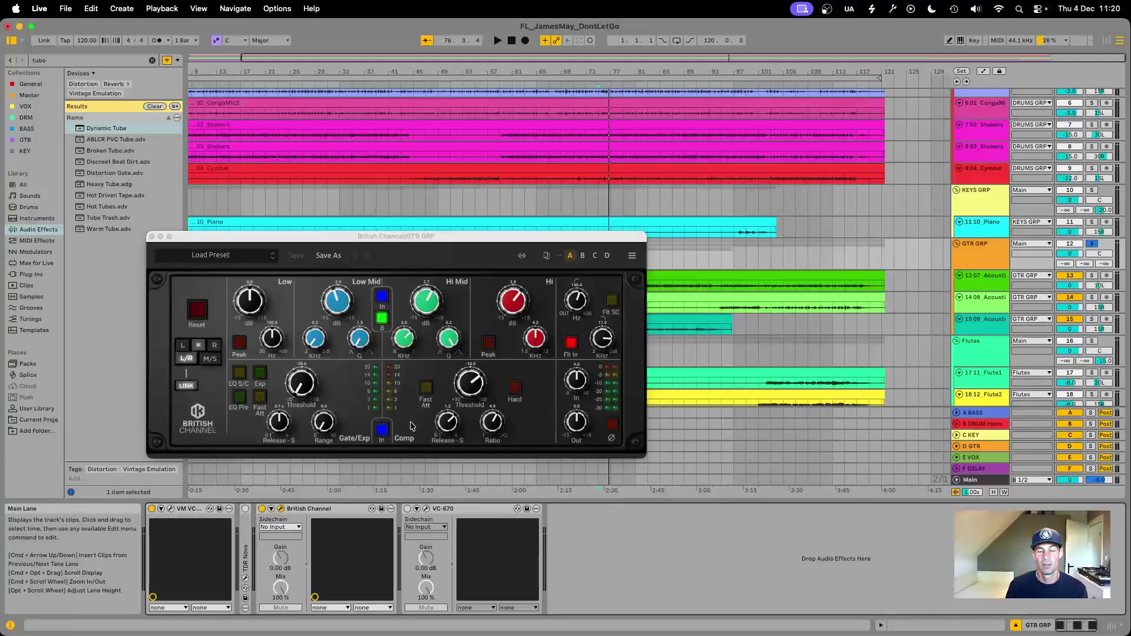
pyautogui.click(151, 237)
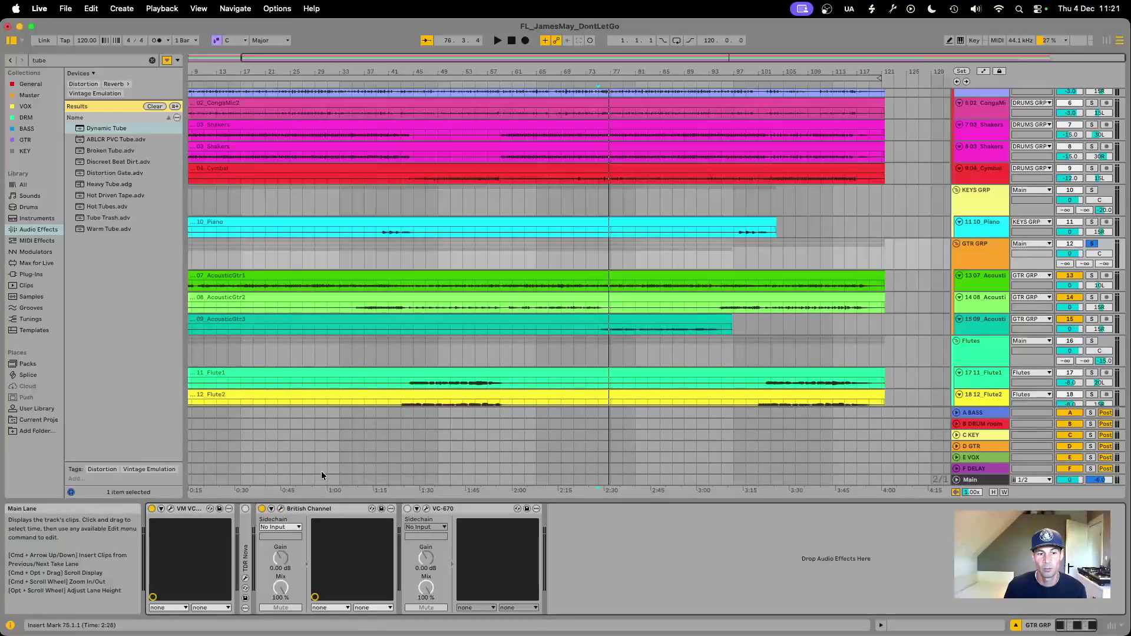
# - Compare the guitars' playback with British Channel off and on, leave it activated and stop playback
pyautogui.click(262, 510)
pyautogui.press('space')
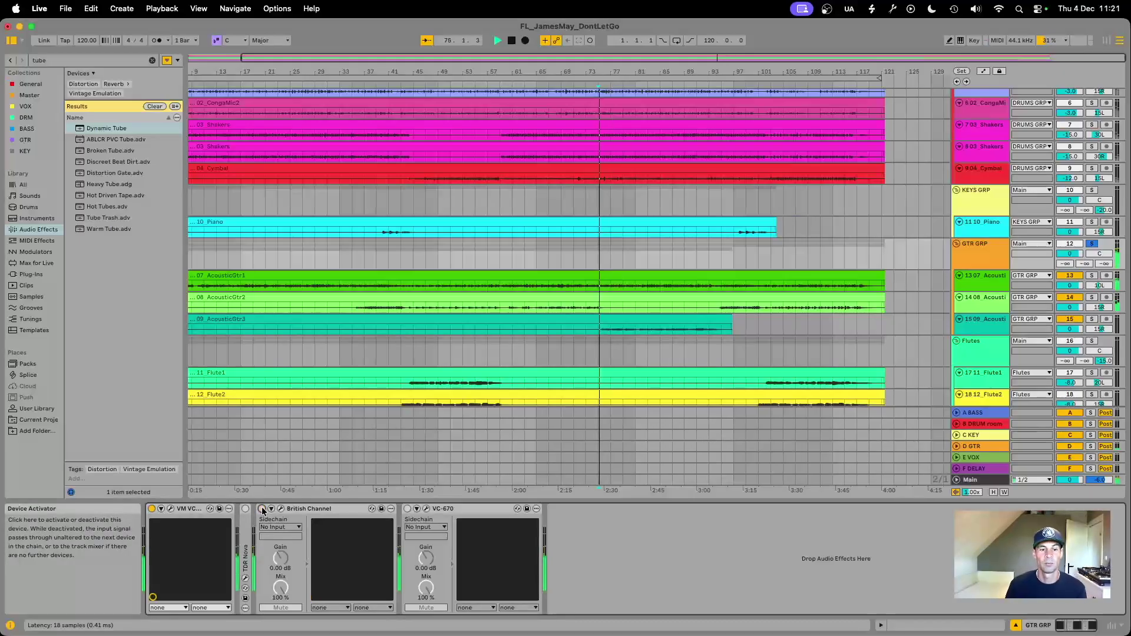
pyautogui.click(262, 510)
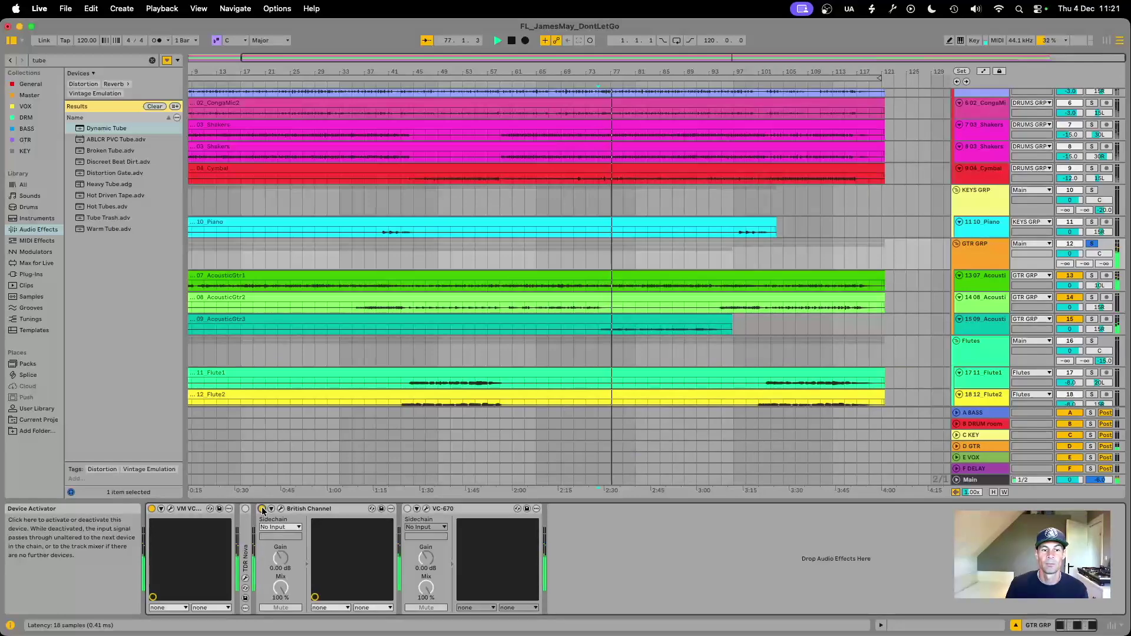
pyautogui.press('space')
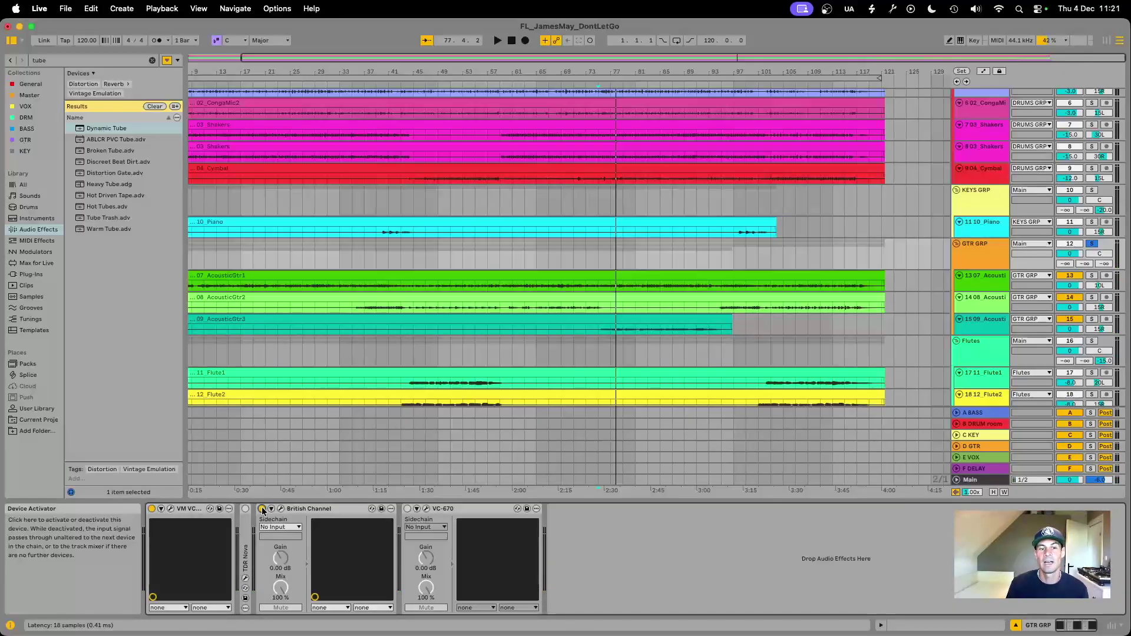
# - Open the VC-670 plug-in window on GTR GRP, activate the plug-in, and play the soloed guitars before stopping
pyautogui.click(425, 510)
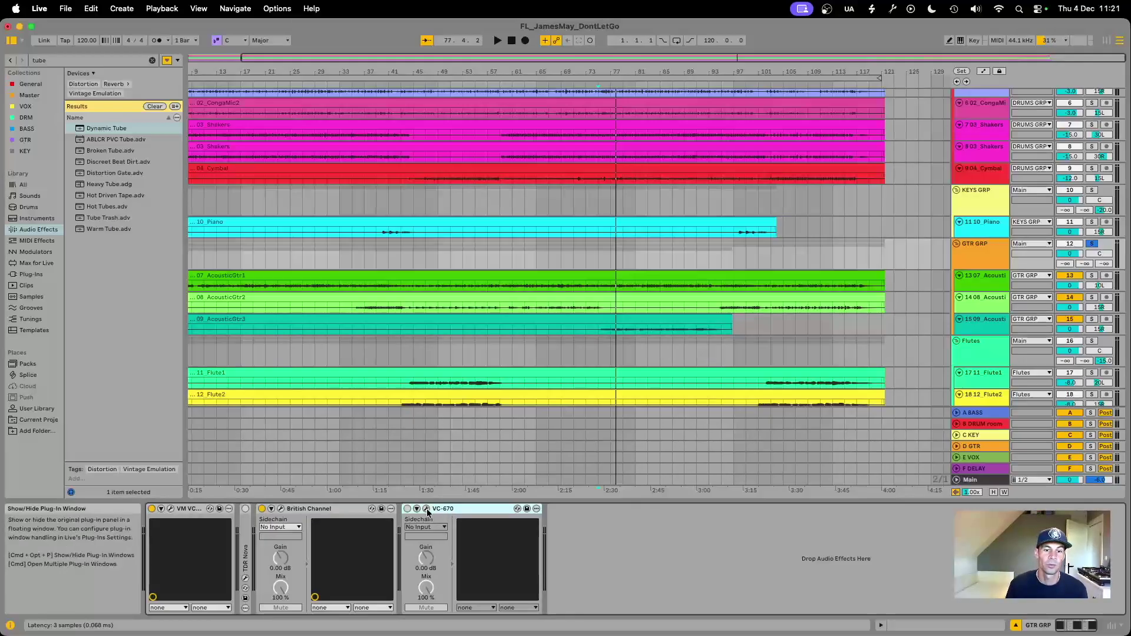
pyautogui.click(425, 510)
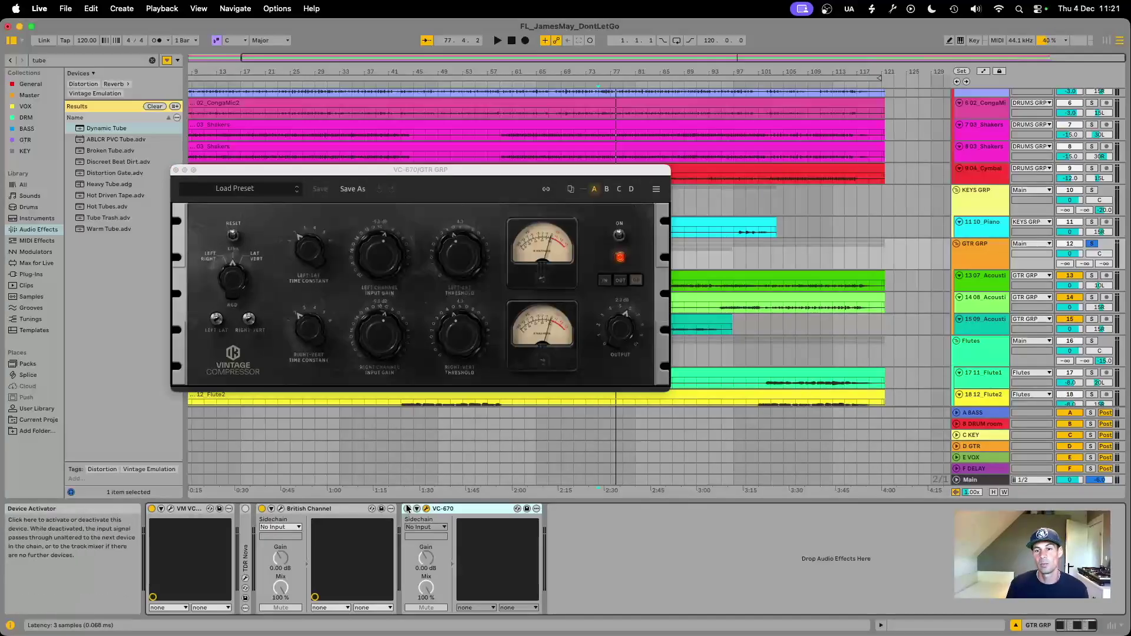
pyautogui.press('space')
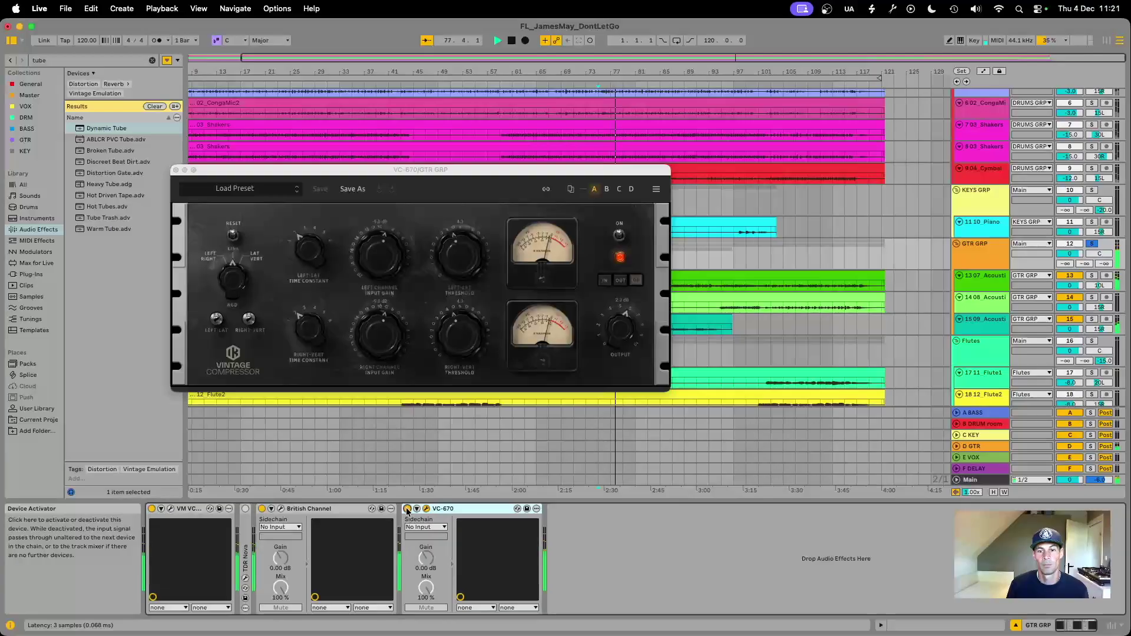
pyautogui.press('space')
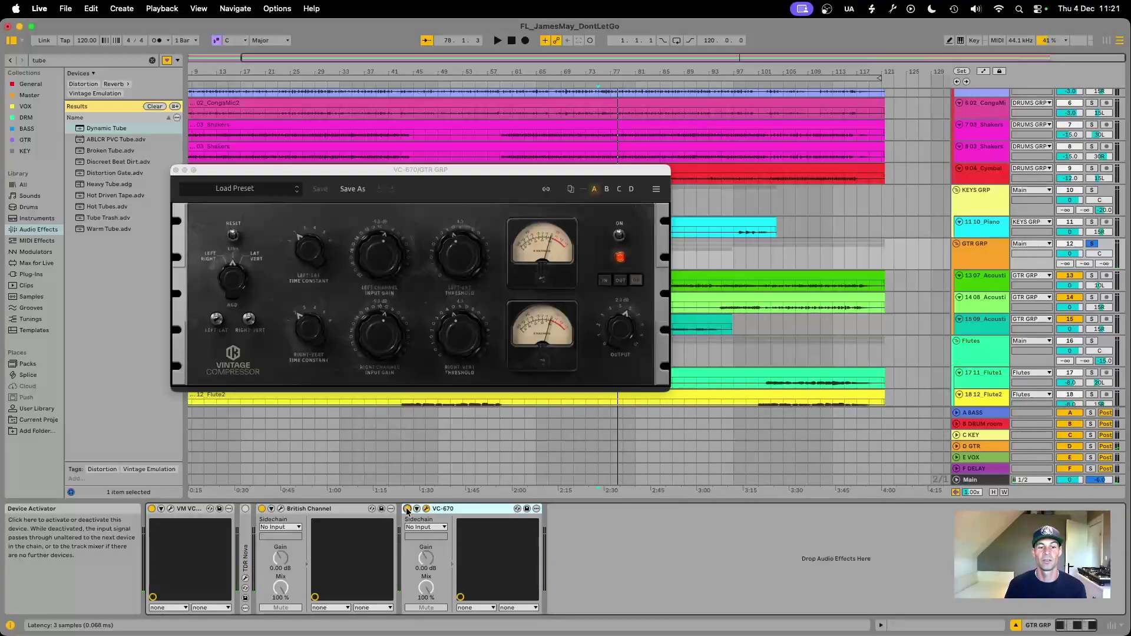
# - Show the device chains of the Flutes group and its two flute tracks, and place the playback start at bar 45
pyautogui.scroll(-3, 984, 284)
pyautogui.click(984, 284)
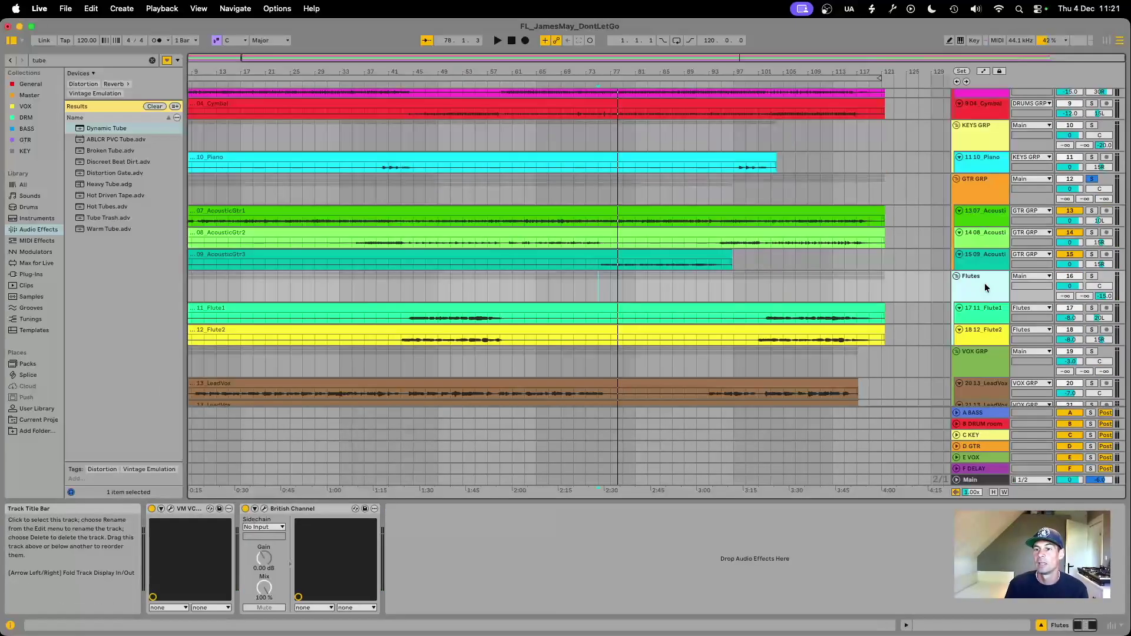
pyautogui.scroll(-2, 984, 282)
pyautogui.click(407, 282)
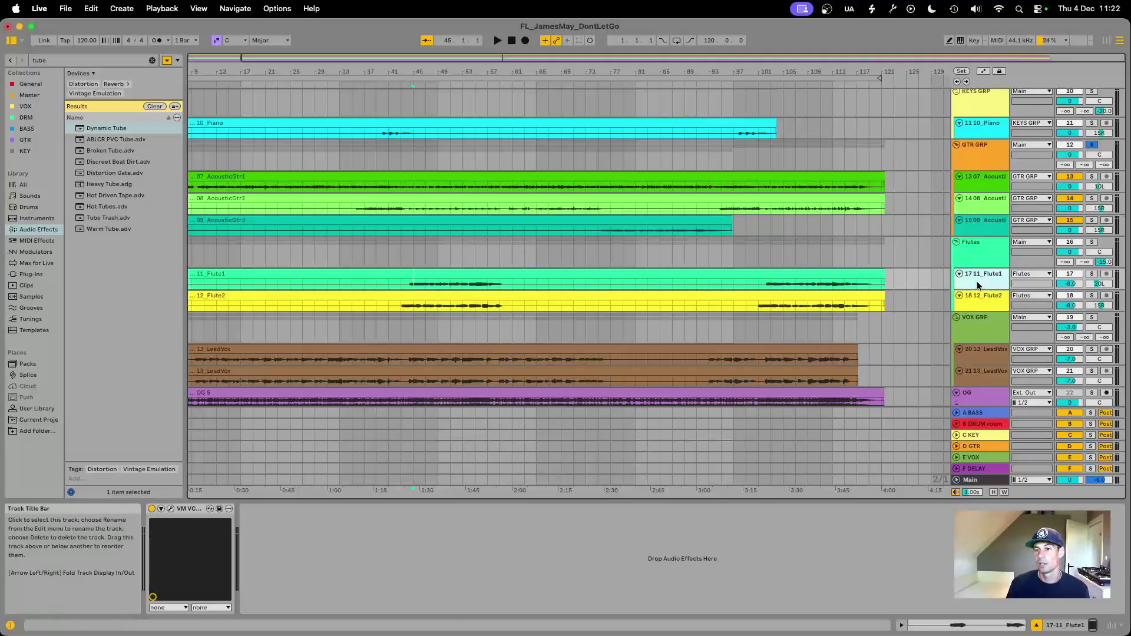
pyautogui.click(985, 307)
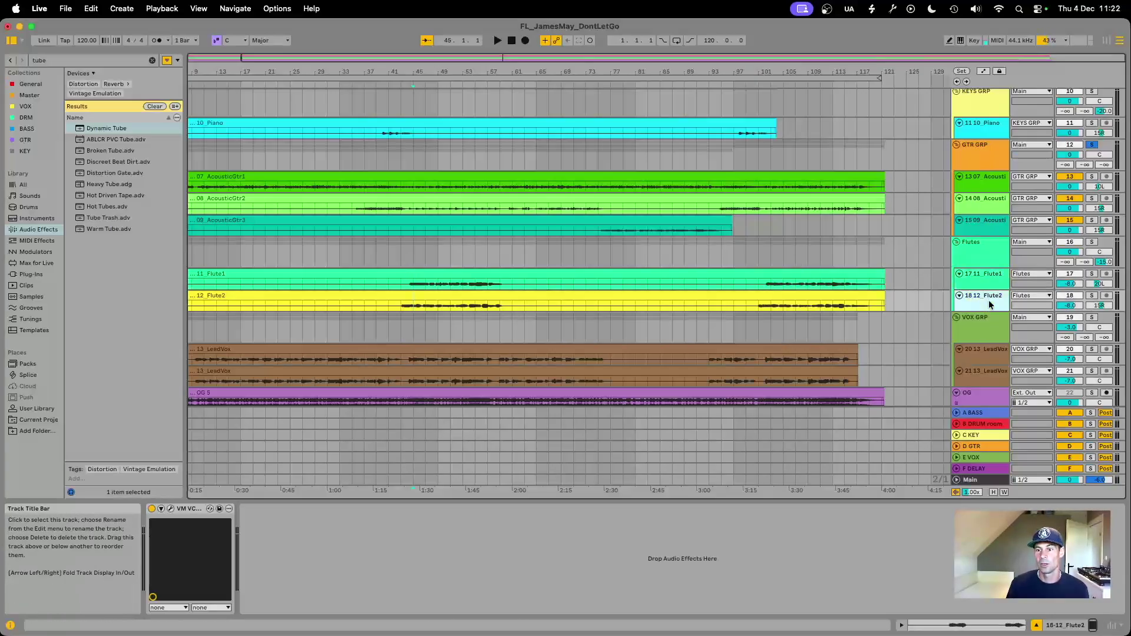
pyautogui.click(988, 258)
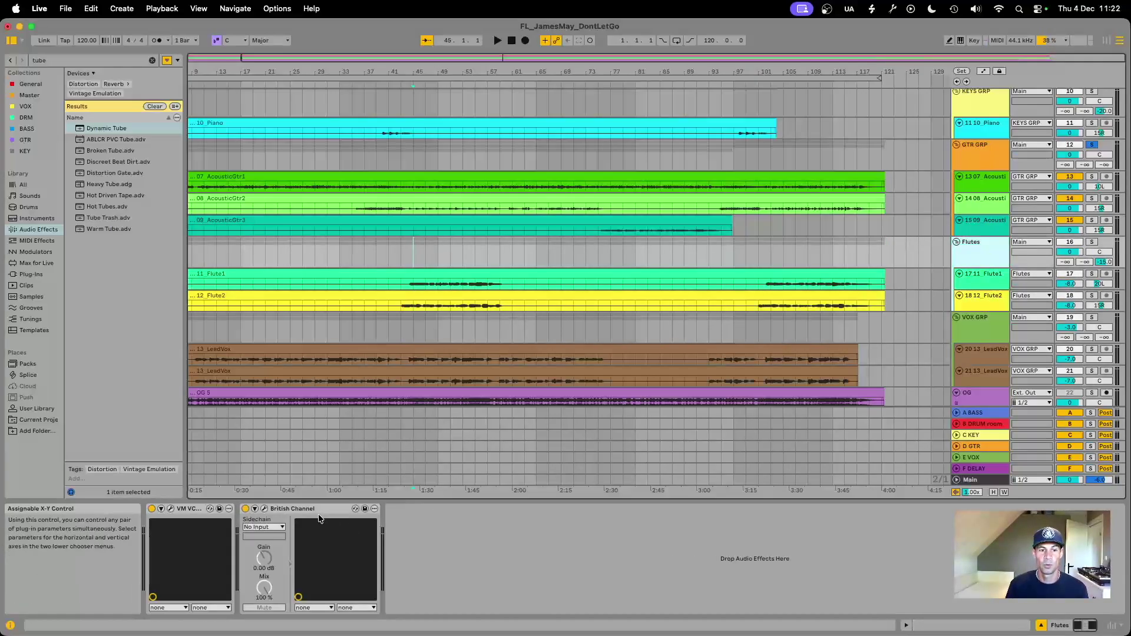
# - Solo the Flutes group, compare its playback with British Channel off and on, leave it activated and stop
pyautogui.click(245, 509)
pyautogui.press('s')
pyautogui.press('space')
pyautogui.click(245, 509)
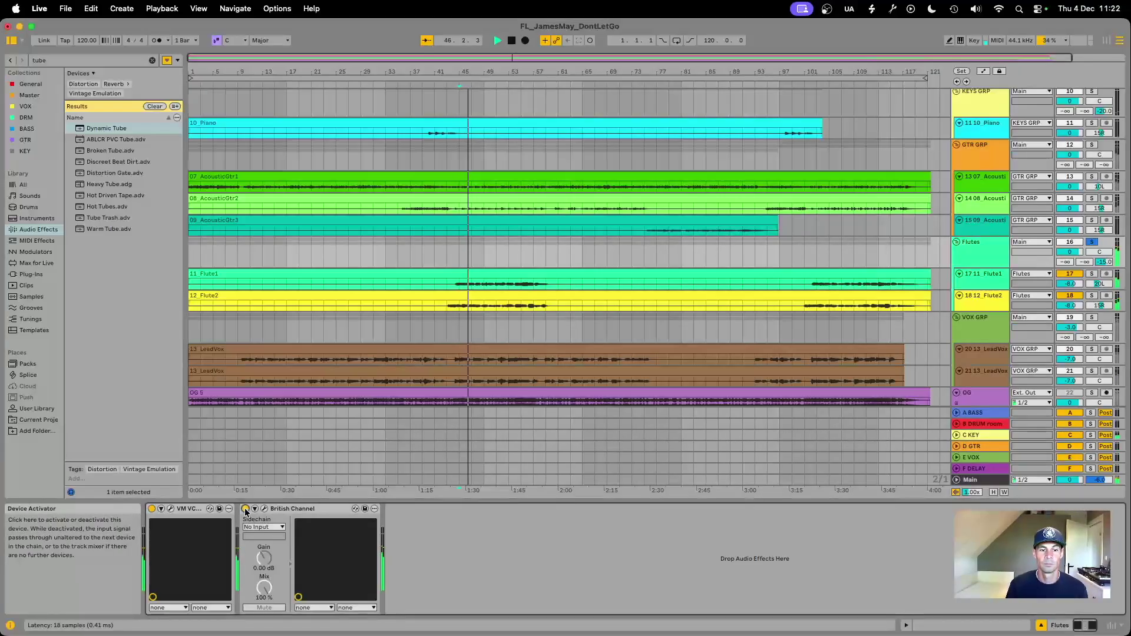
pyautogui.press('space')
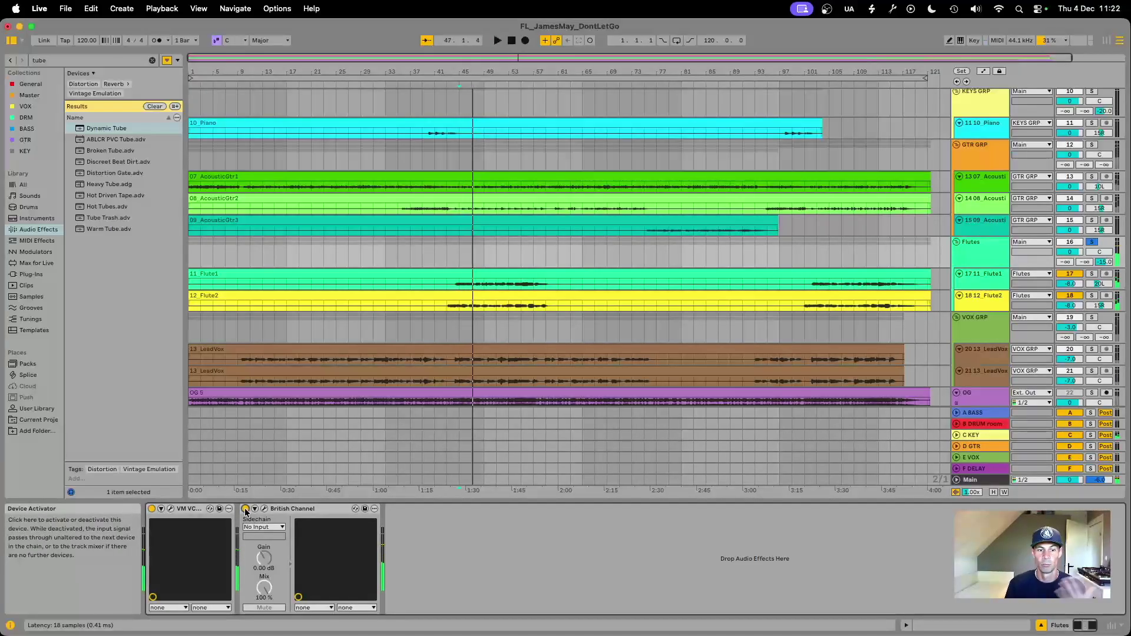
# - Review the EQ and compressor settings of the Flutes' British Channel while playing from bar 45, then stop and close the plug-in window
pyautogui.click(265, 509)
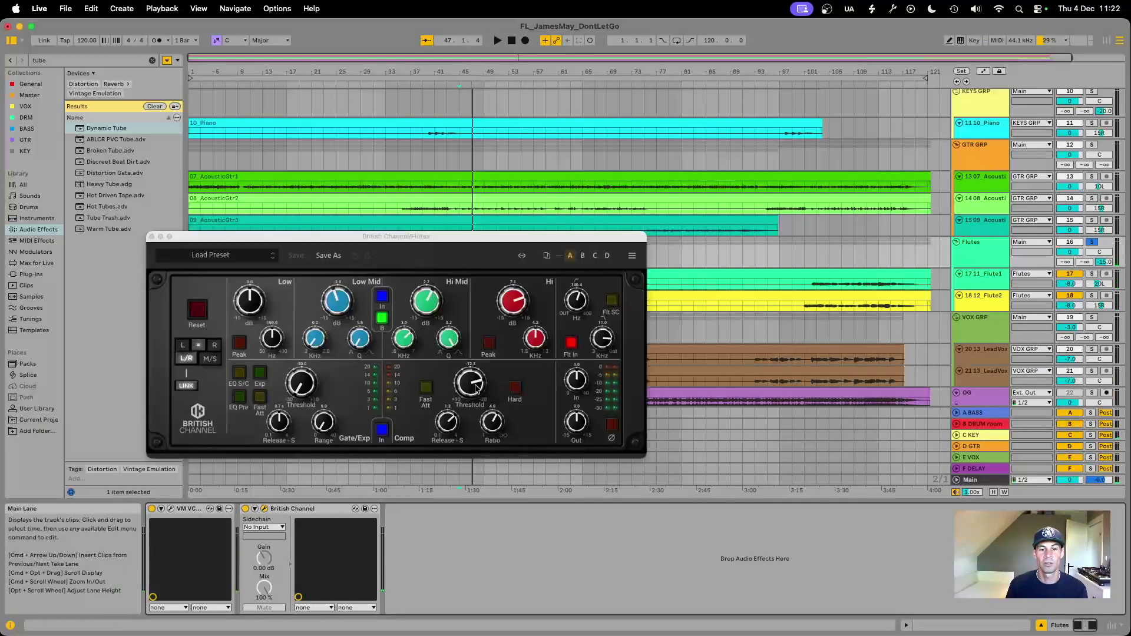
pyautogui.press('space')
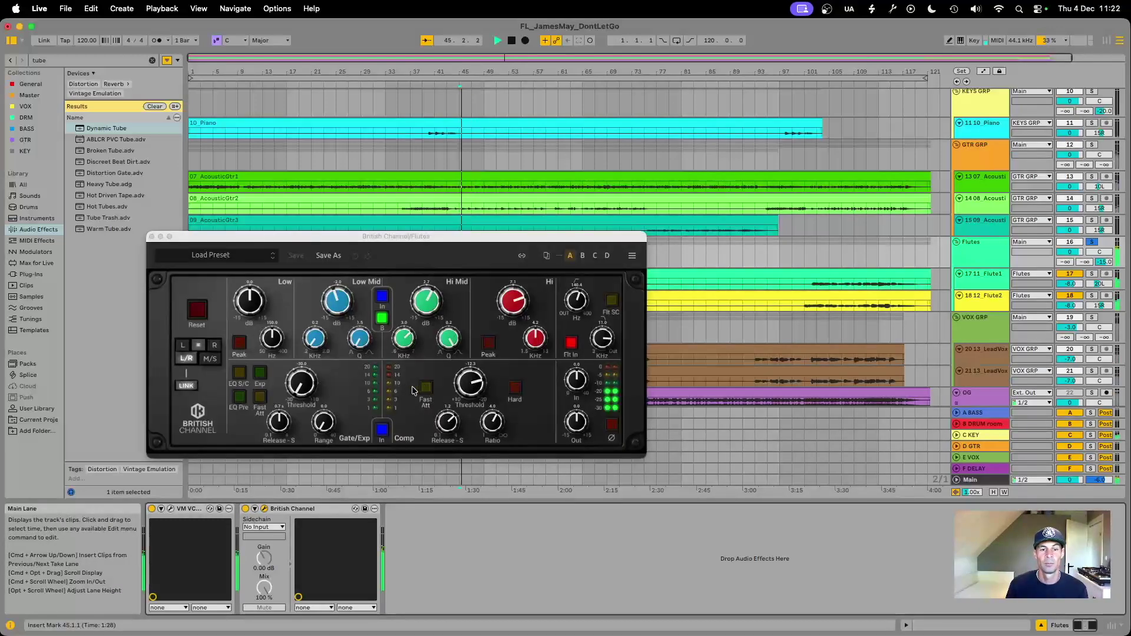
pyautogui.press('space')
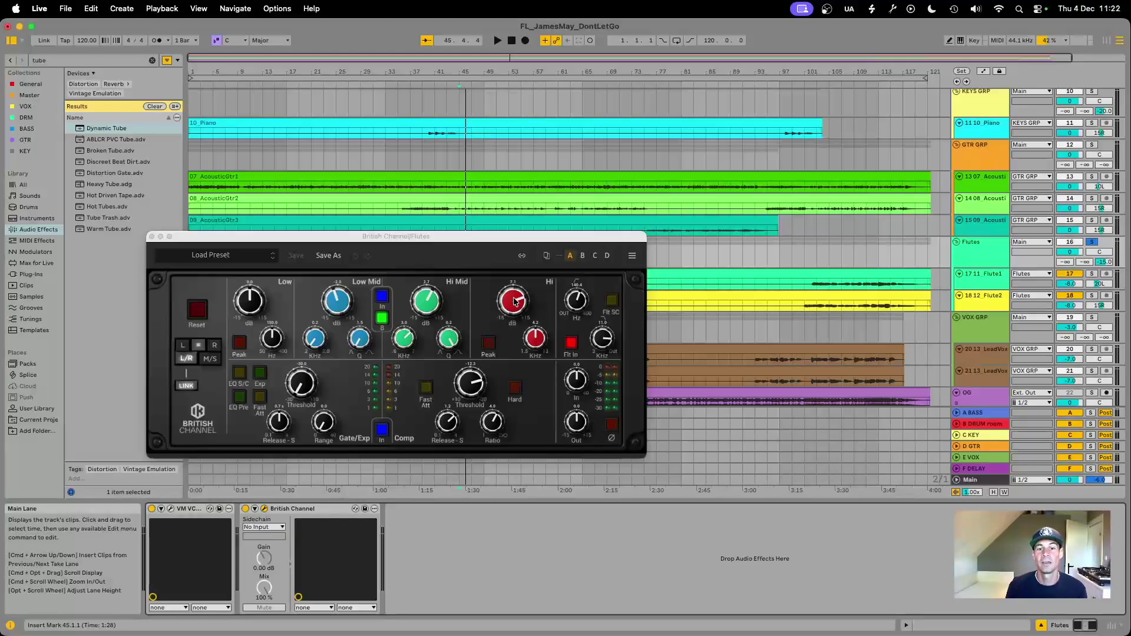
pyautogui.click(151, 238)
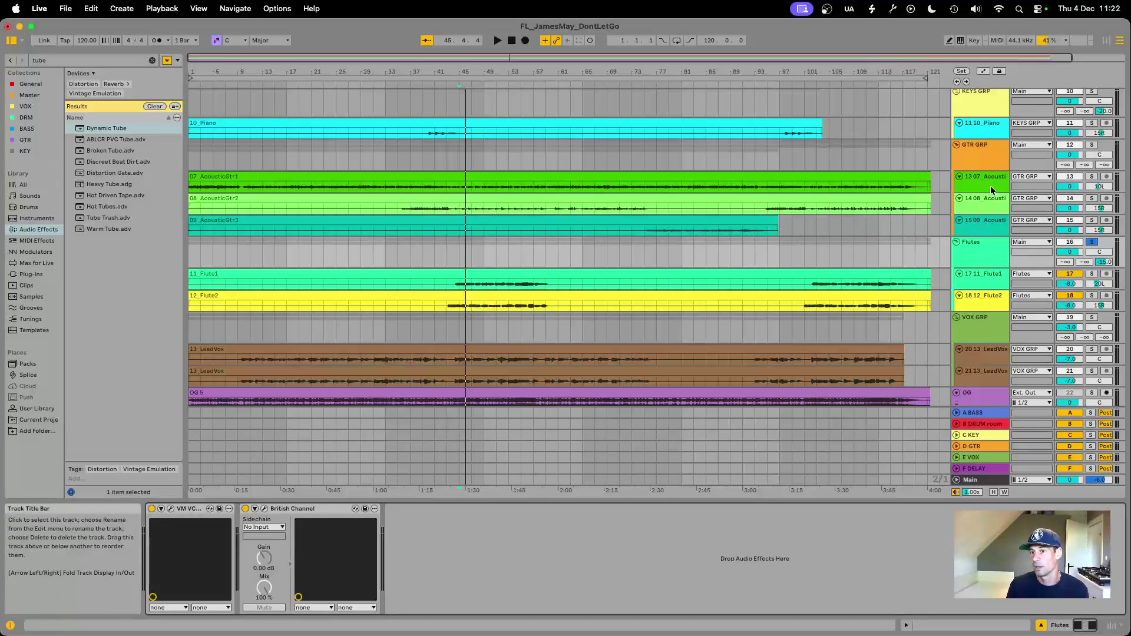
# - Show the VOX GRP device chain and solo the group
pyautogui.scroll(3, 990, 186)
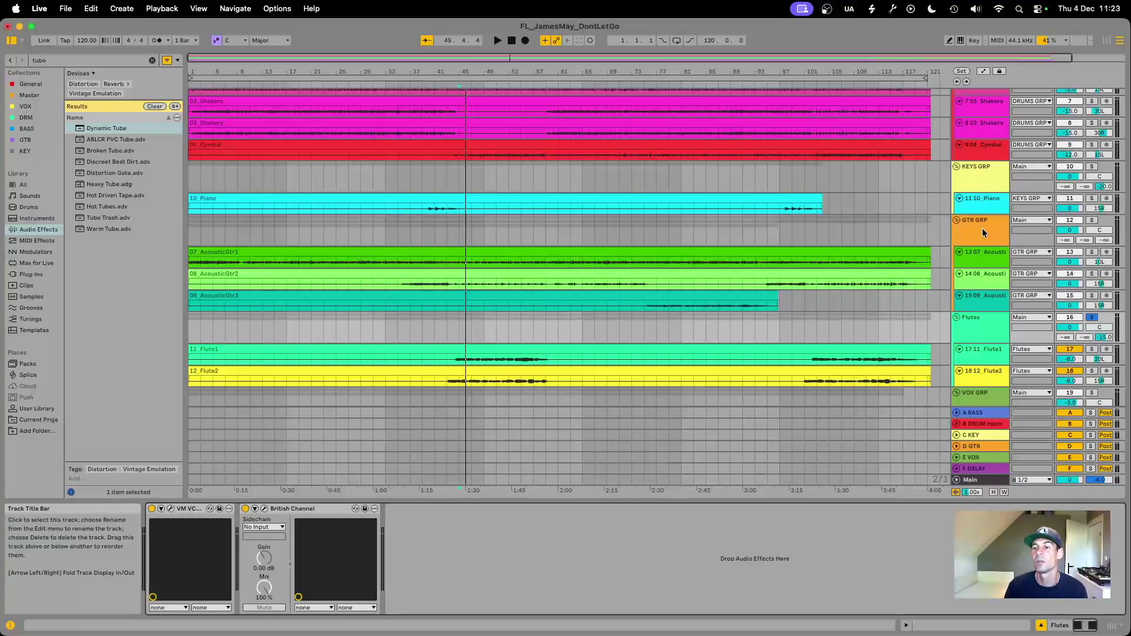
pyautogui.scroll(-5, 980, 230)
pyautogui.scroll(-1, 980, 233)
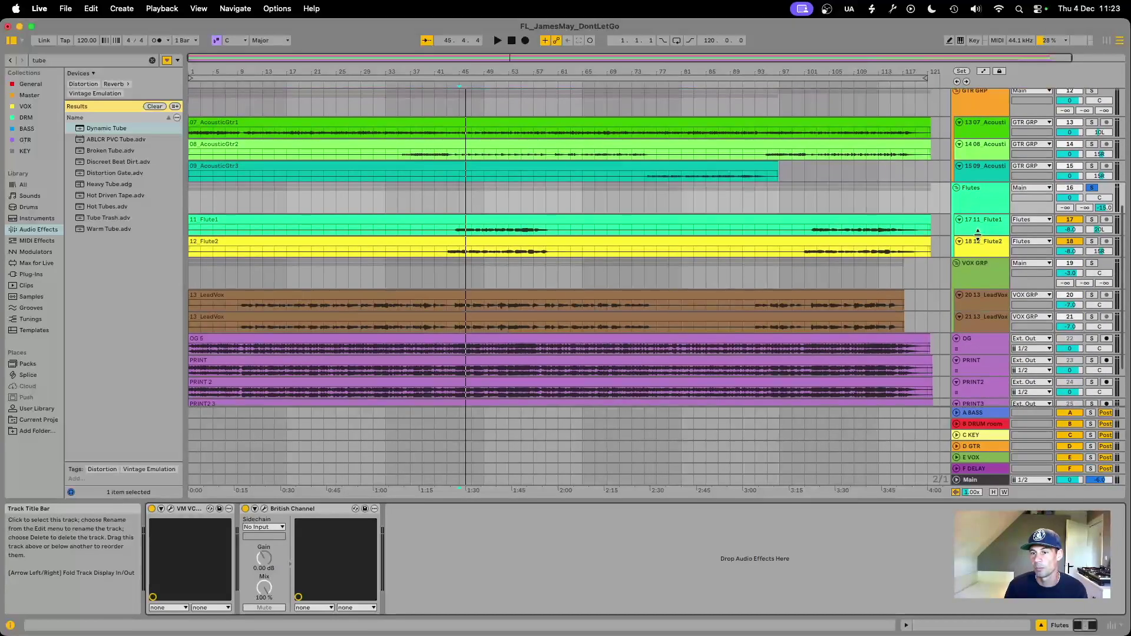
pyautogui.click(980, 200)
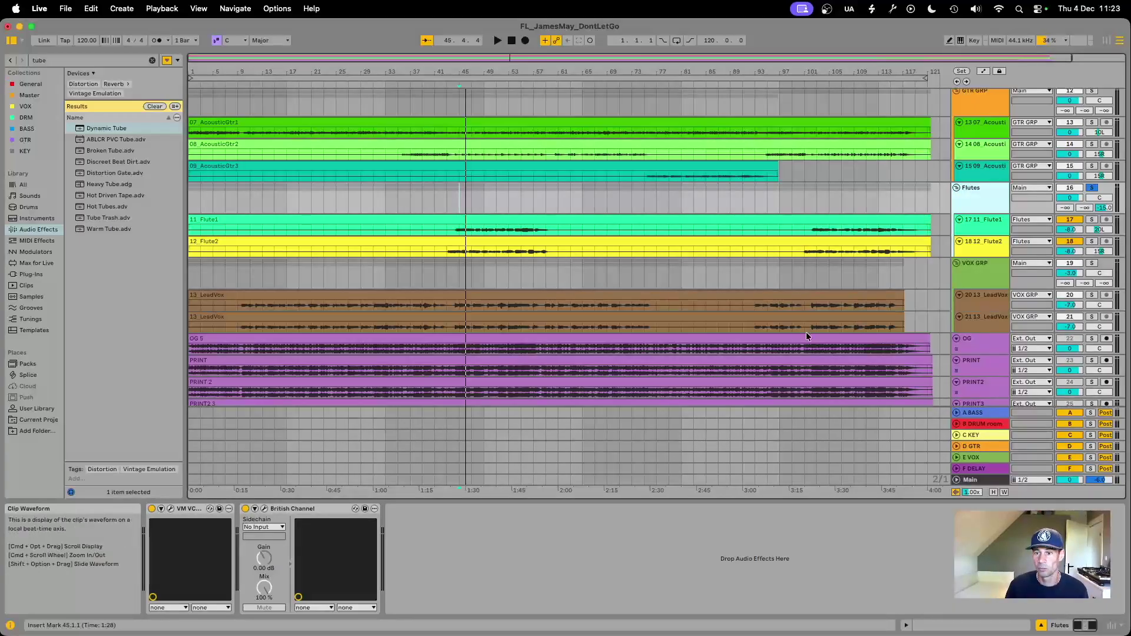
pyautogui.click(984, 278)
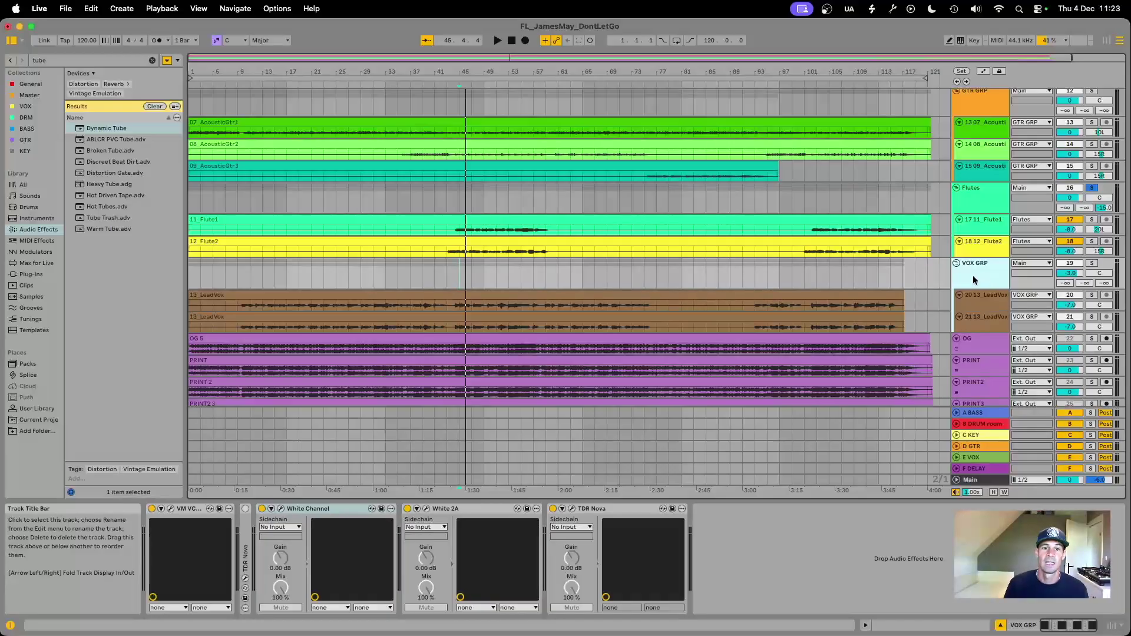
pyautogui.press('s')
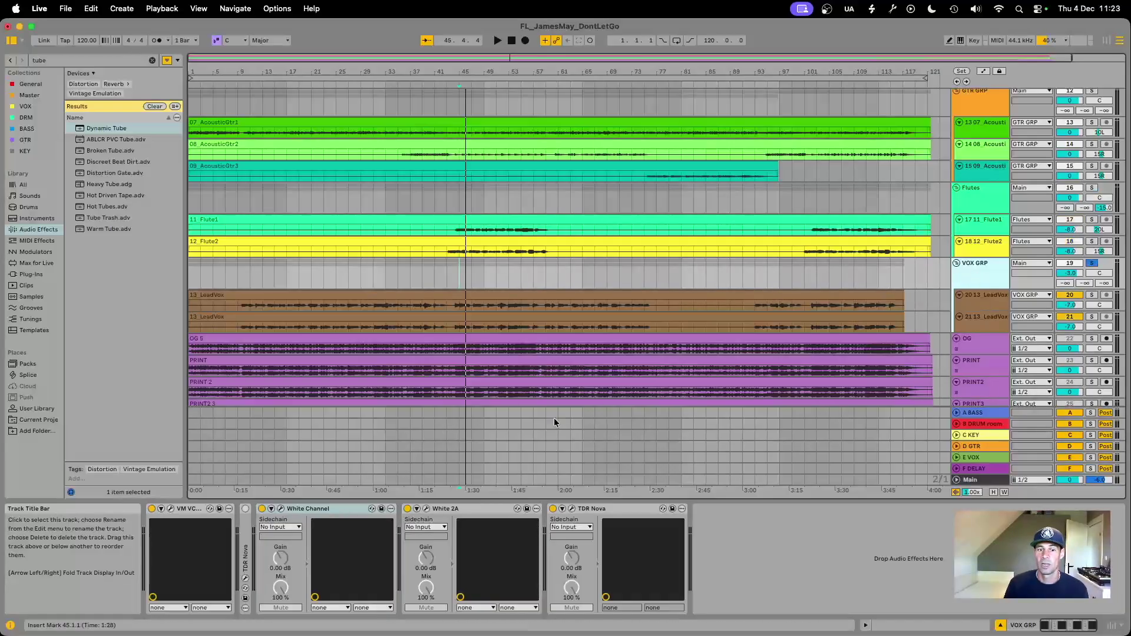
# - Deactivate White Channel, White 2A and TDR Nova on VOX GRP, and play the soloed vocals from bar 45 before stopping
pyautogui.click(262, 509)
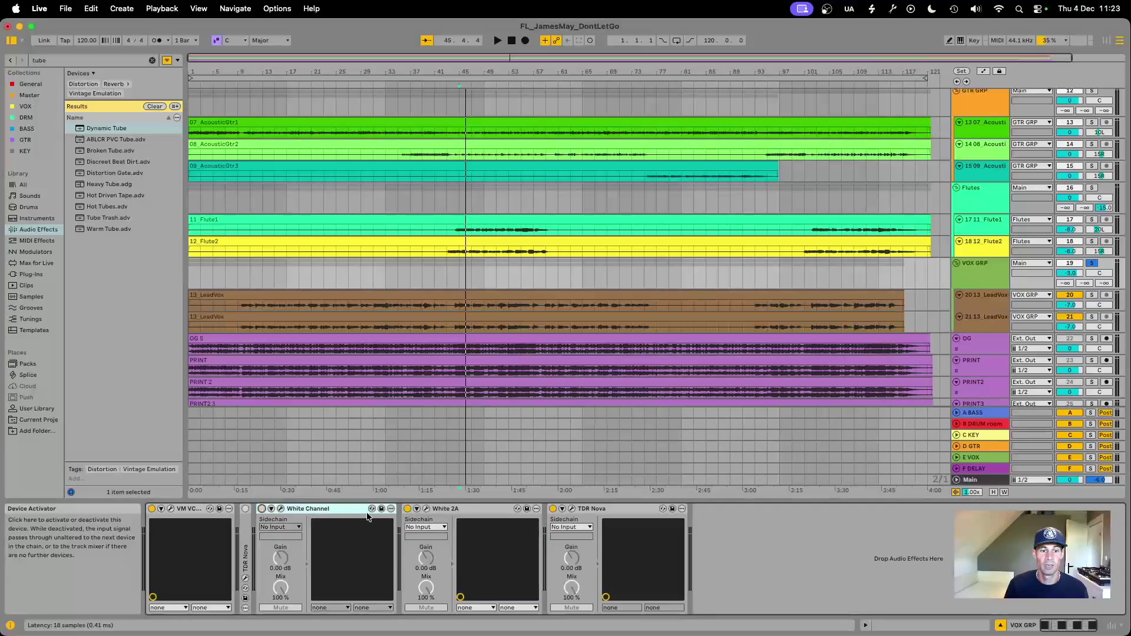
pyautogui.click(407, 509)
pyautogui.click(552, 509)
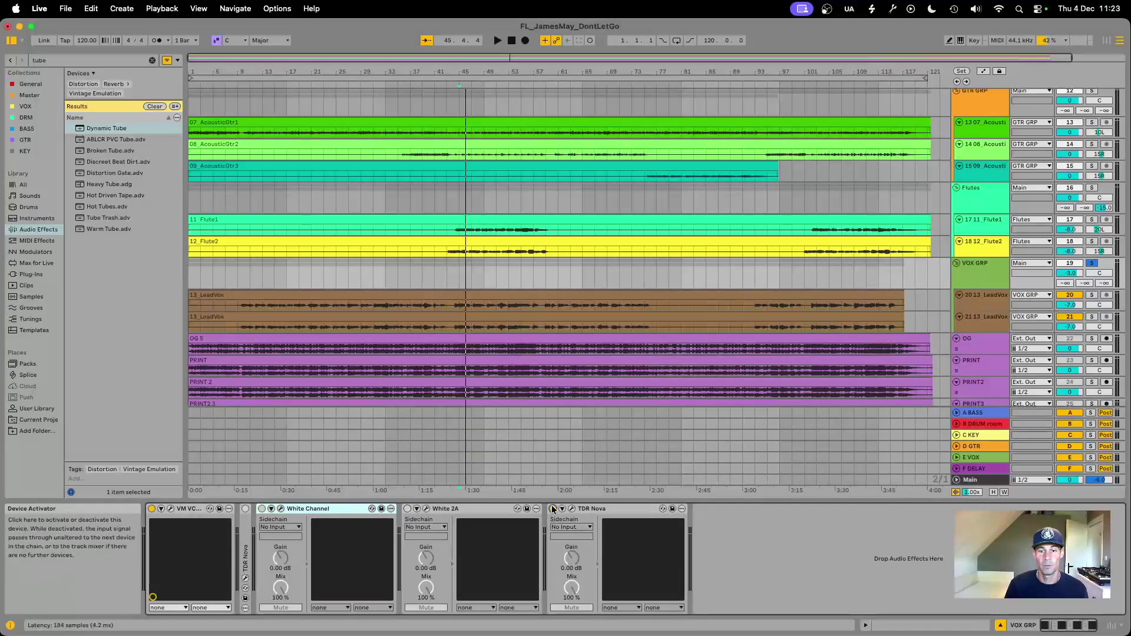
pyautogui.press('space')
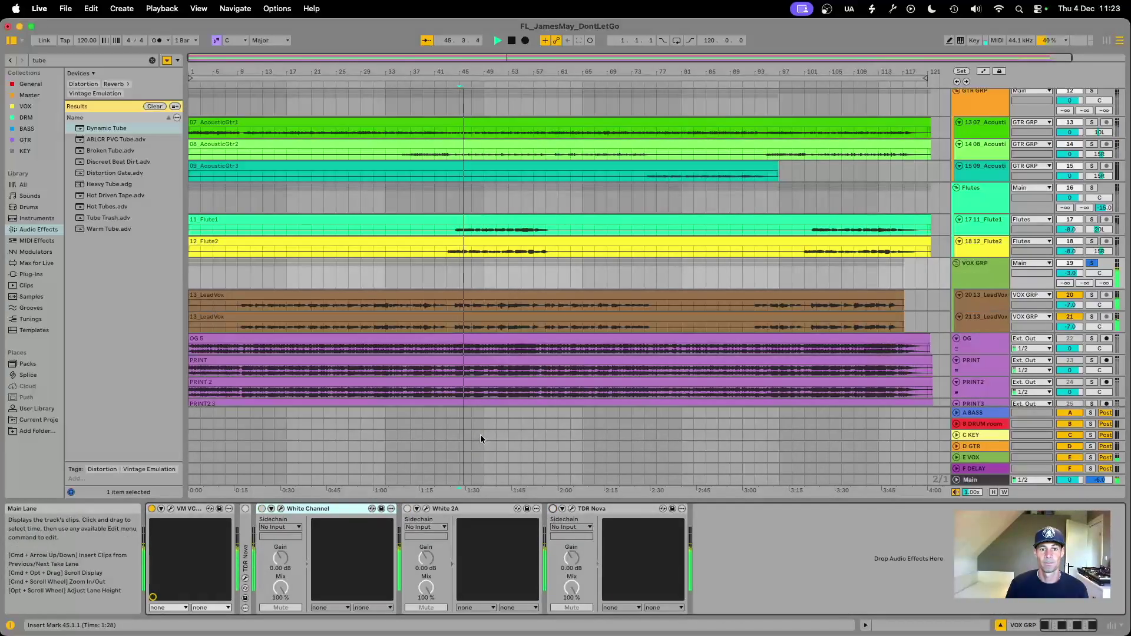
pyautogui.press('space')
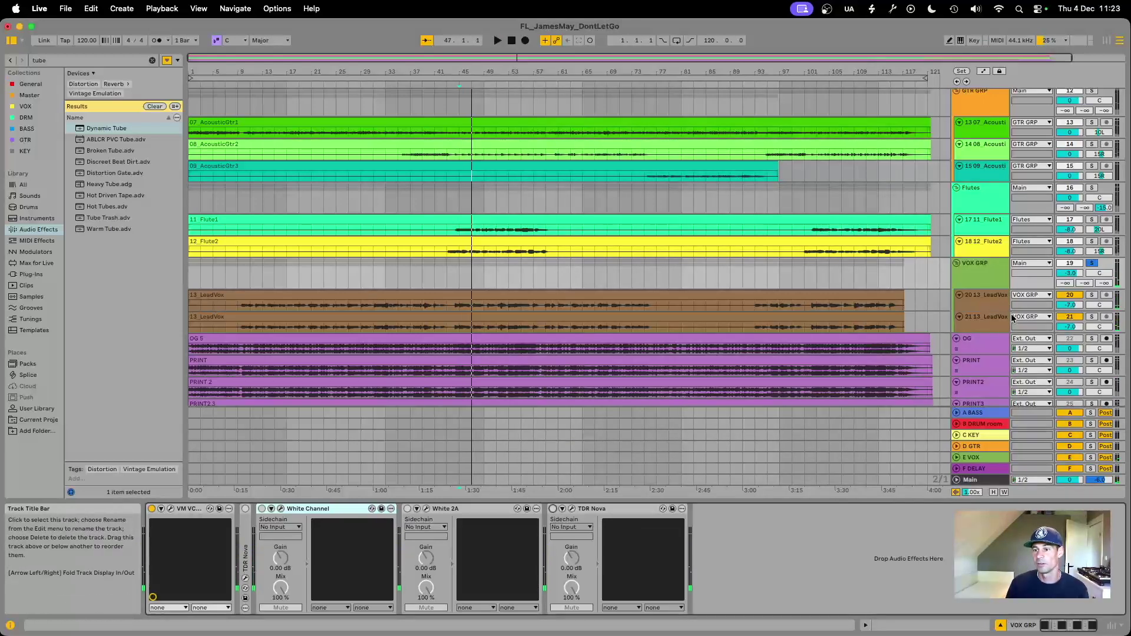
# - Deactivate the duplicate LeadVox track 21 and play only the first LeadVox track from bar 45, then stop
pyautogui.click(1071, 318)
pyautogui.press('space')
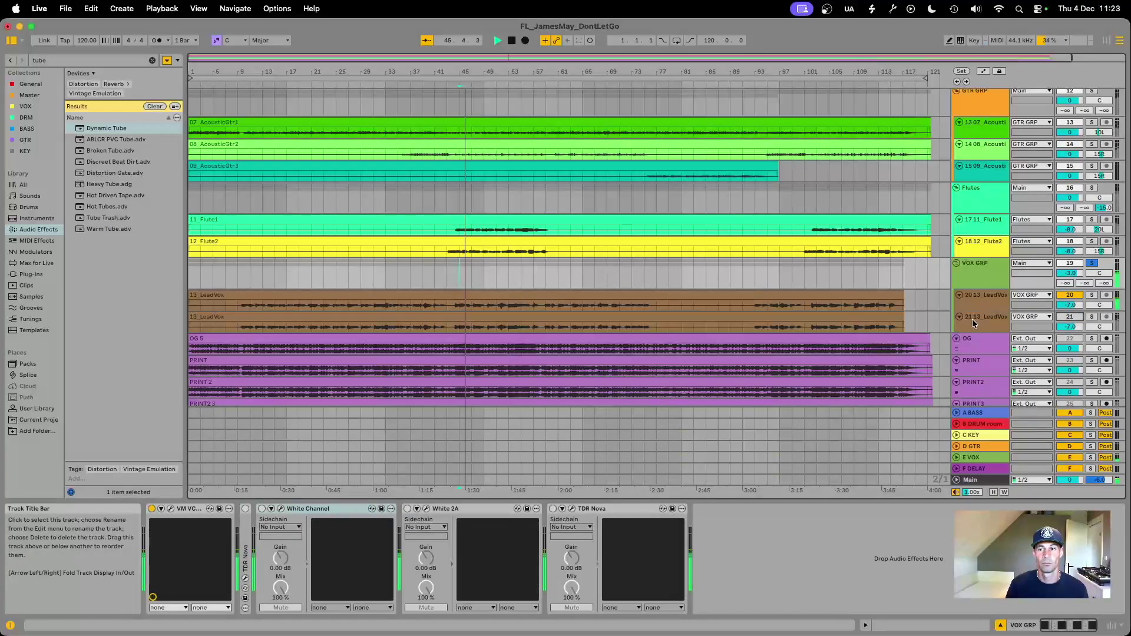
pyautogui.press('space')
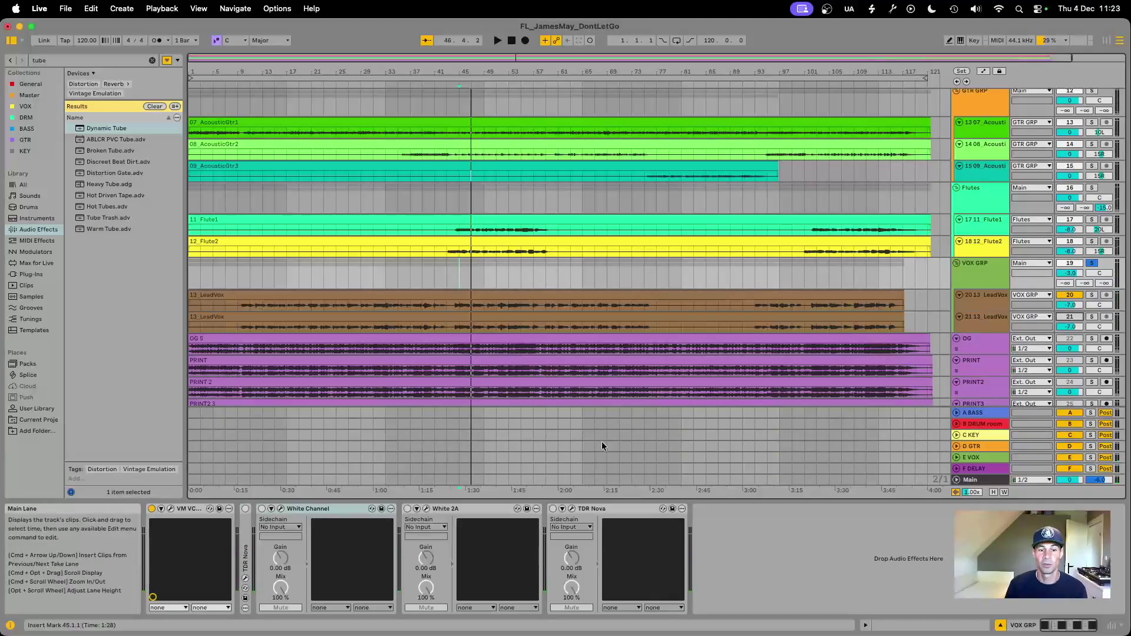
# - Show the device chains of both LeadVox tracks, review Delay Lab's settings on track 21, and close its window
pyautogui.click(308, 510)
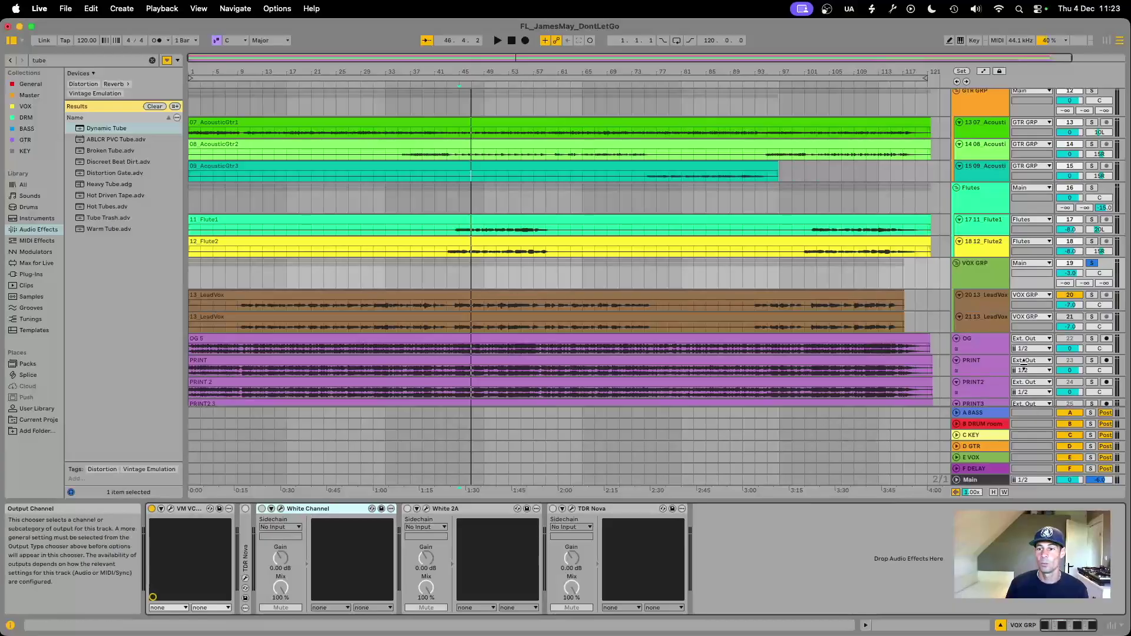
pyautogui.click(988, 304)
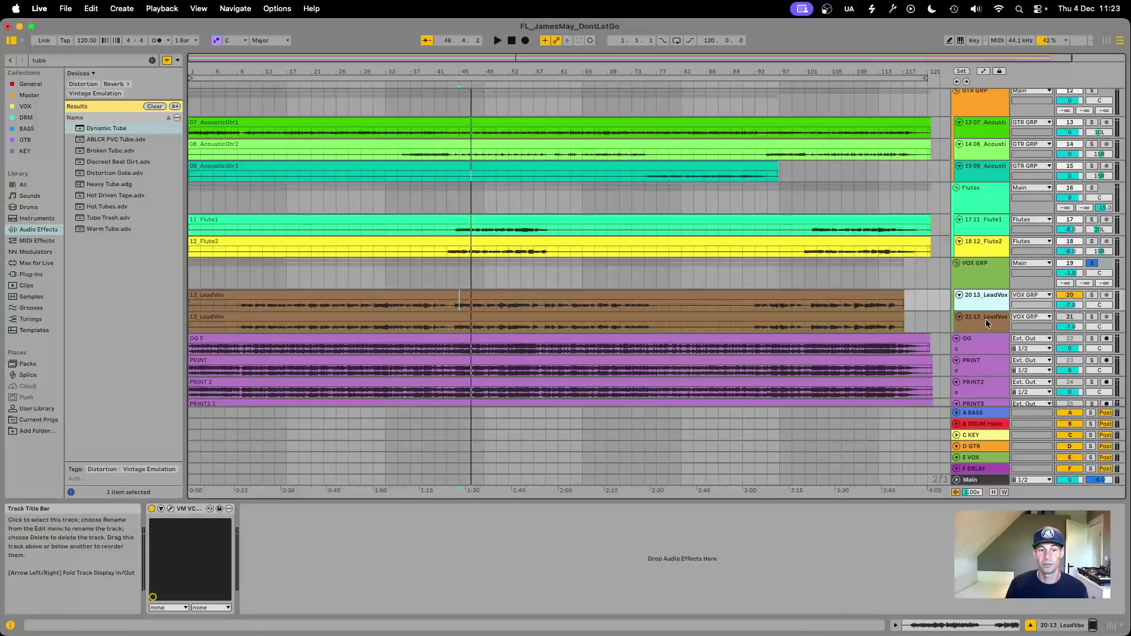
pyautogui.click(984, 322)
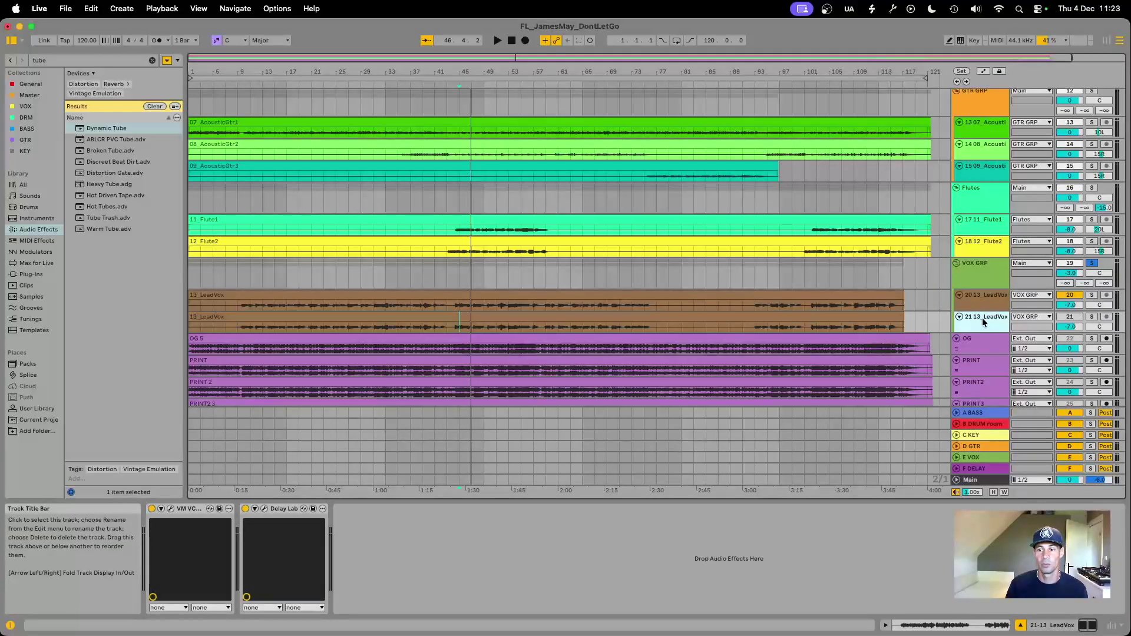
pyautogui.click(263, 508)
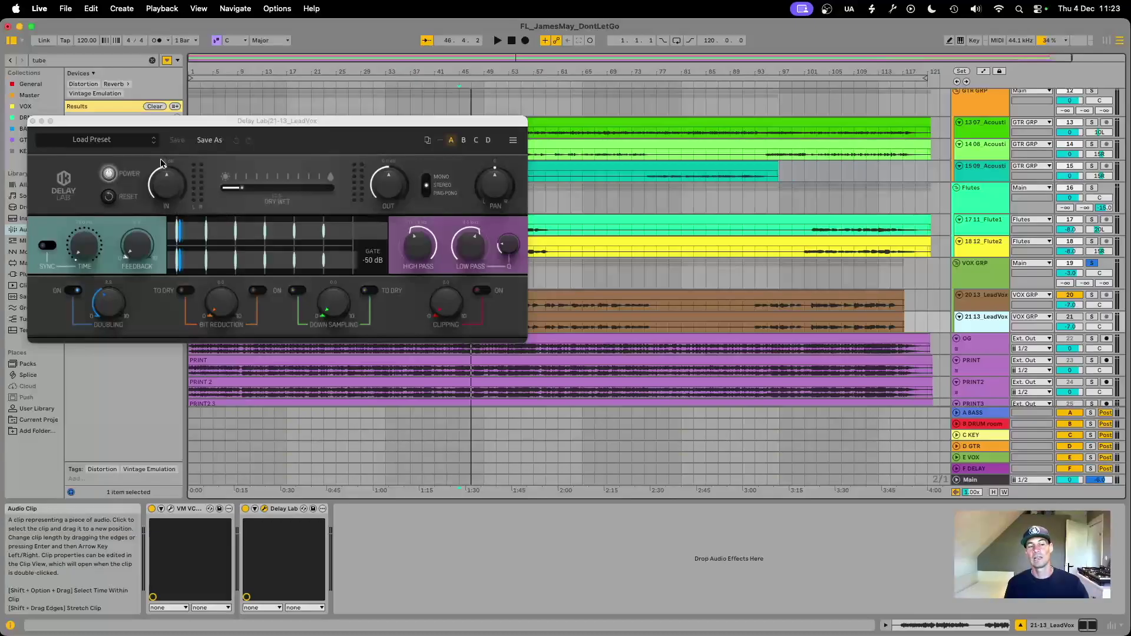
pyautogui.click(32, 123)
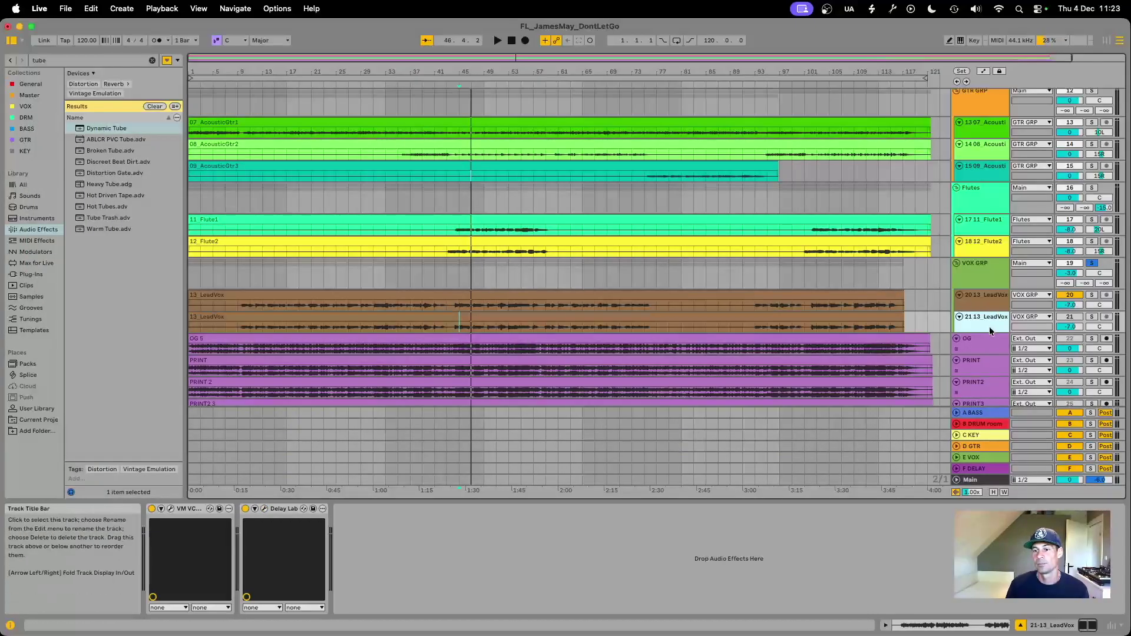
# - Reopen Delay Lab on LeadVox track 21, solo that track, and compare its playback with LeadVox track 20 soloed
pyautogui.click(264, 508)
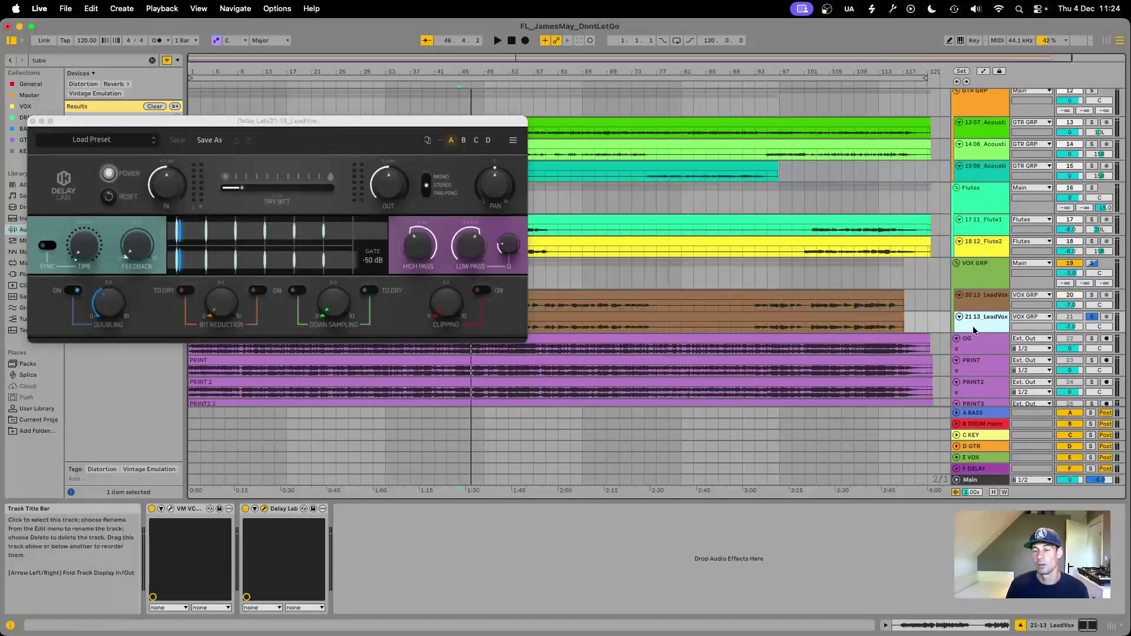
pyautogui.press('space')
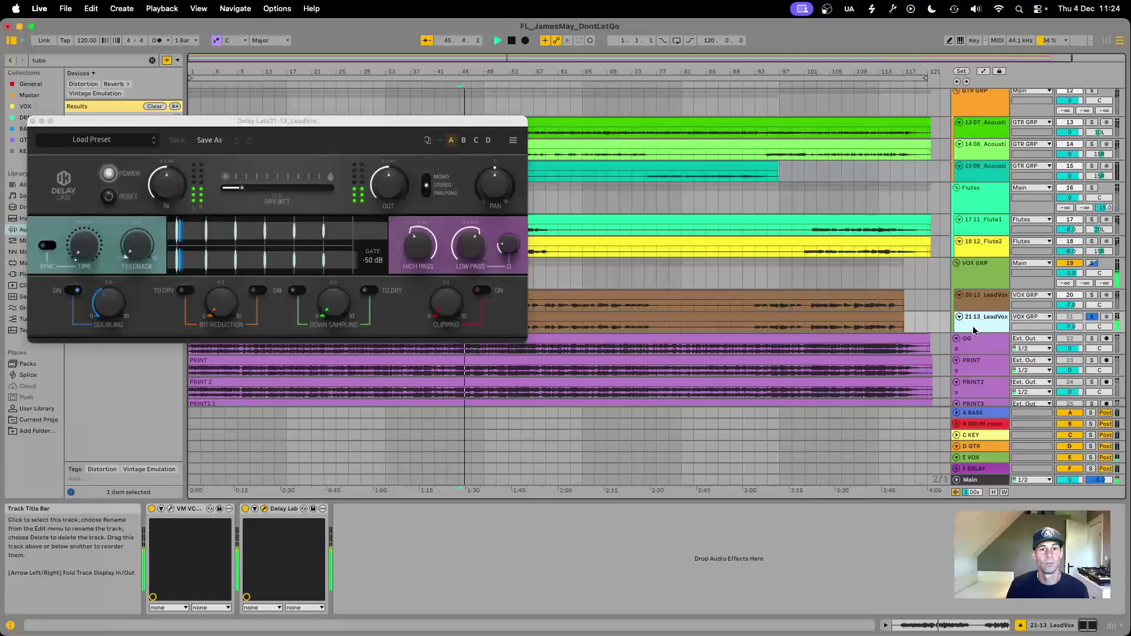
pyautogui.press('space')
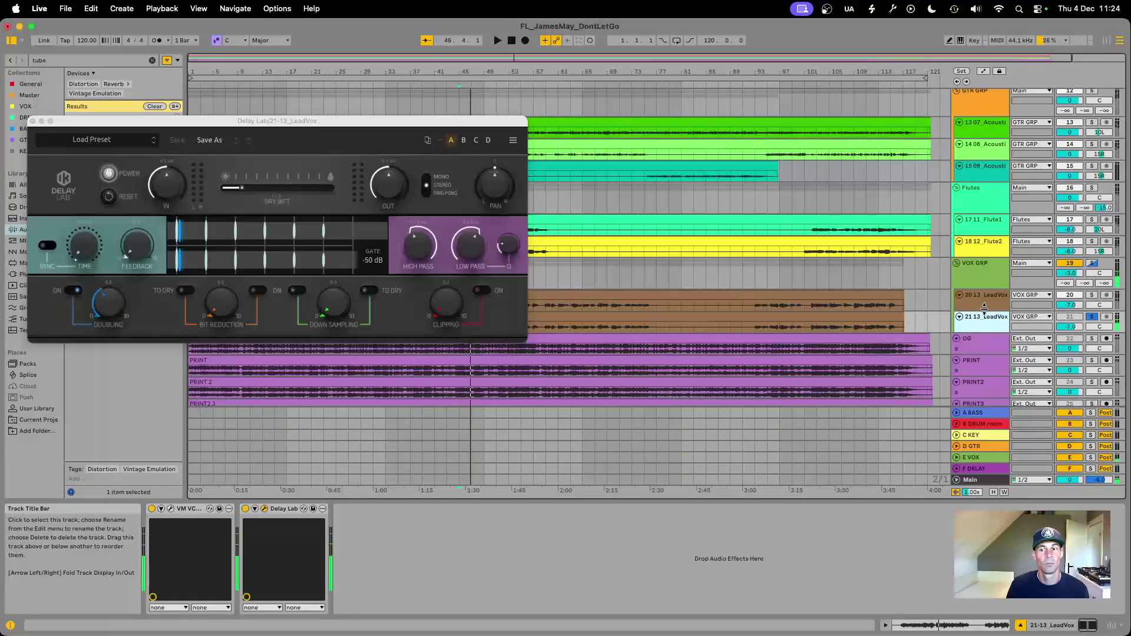
pyautogui.click(983, 305)
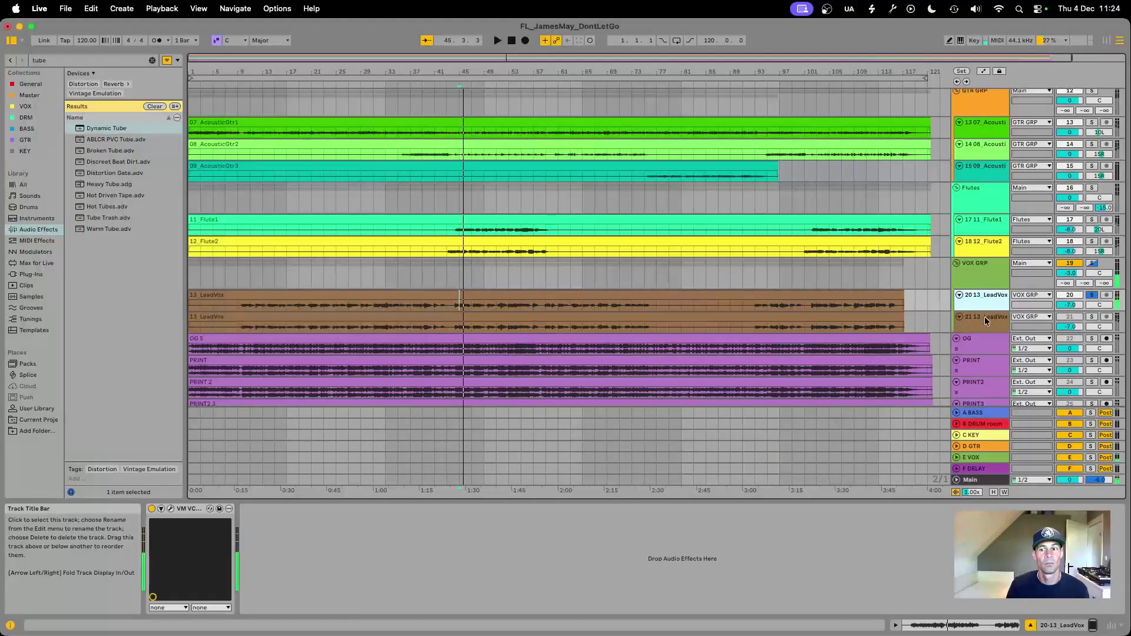
pyautogui.click(984, 316)
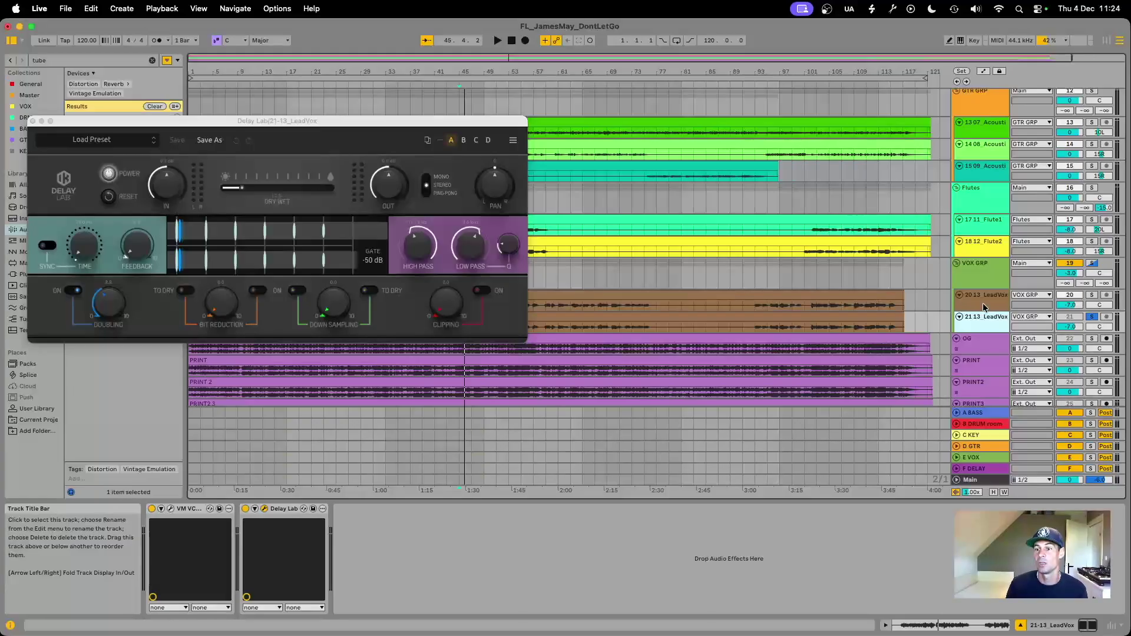
# - Clear the vocal solos and compare the device chains of the LeadVox track and VOX GRP
pyautogui.press('s')
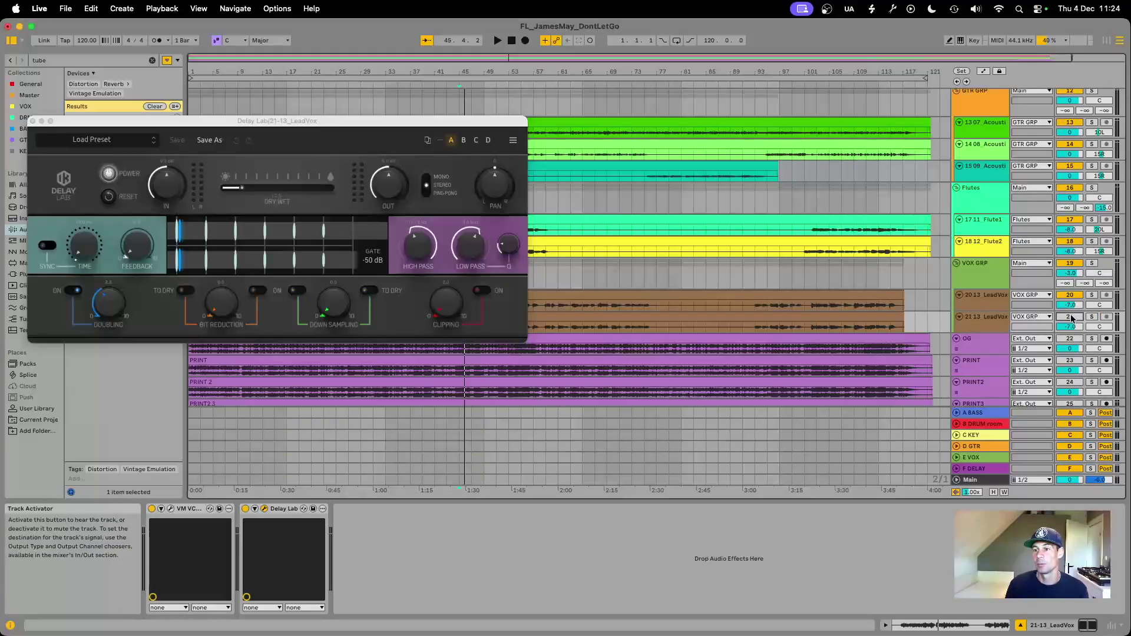
pyautogui.click(993, 277)
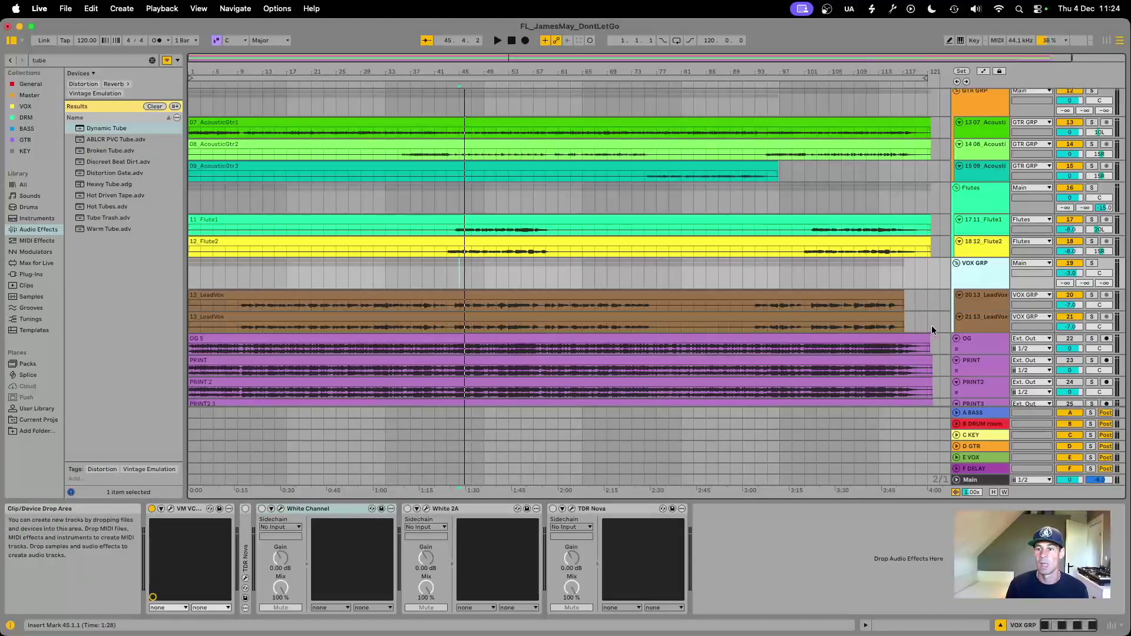
pyautogui.click(984, 318)
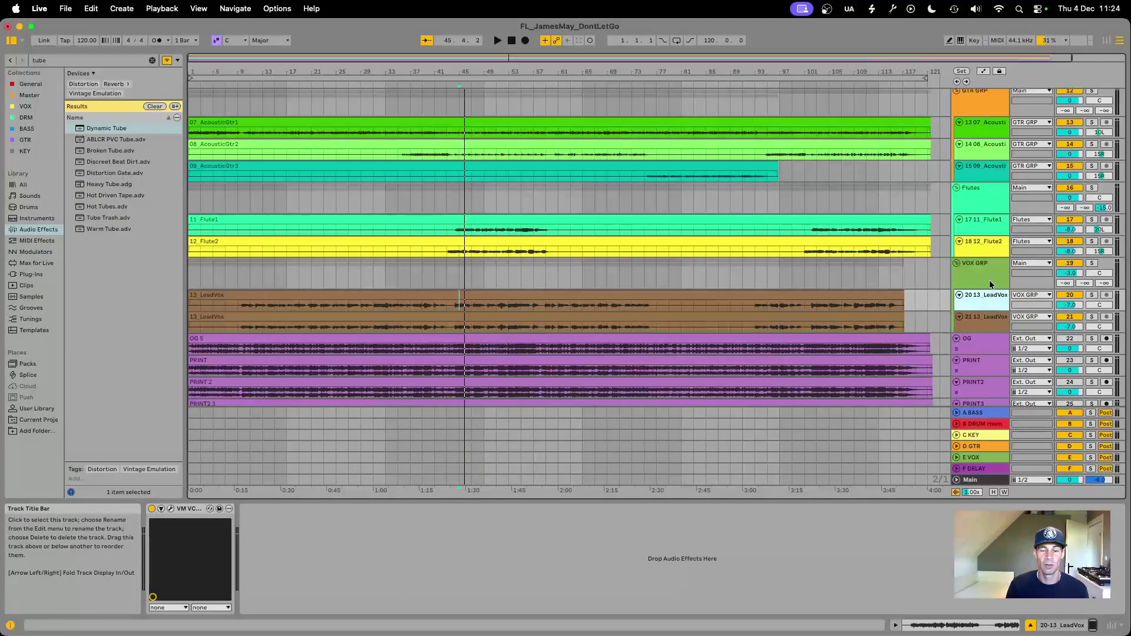
pyautogui.click(988, 278)
# - Review the White Channel, White 2A and TDR Nova settings on VOX GRP one after another, closing each plug-in window
pyautogui.click(331, 508)
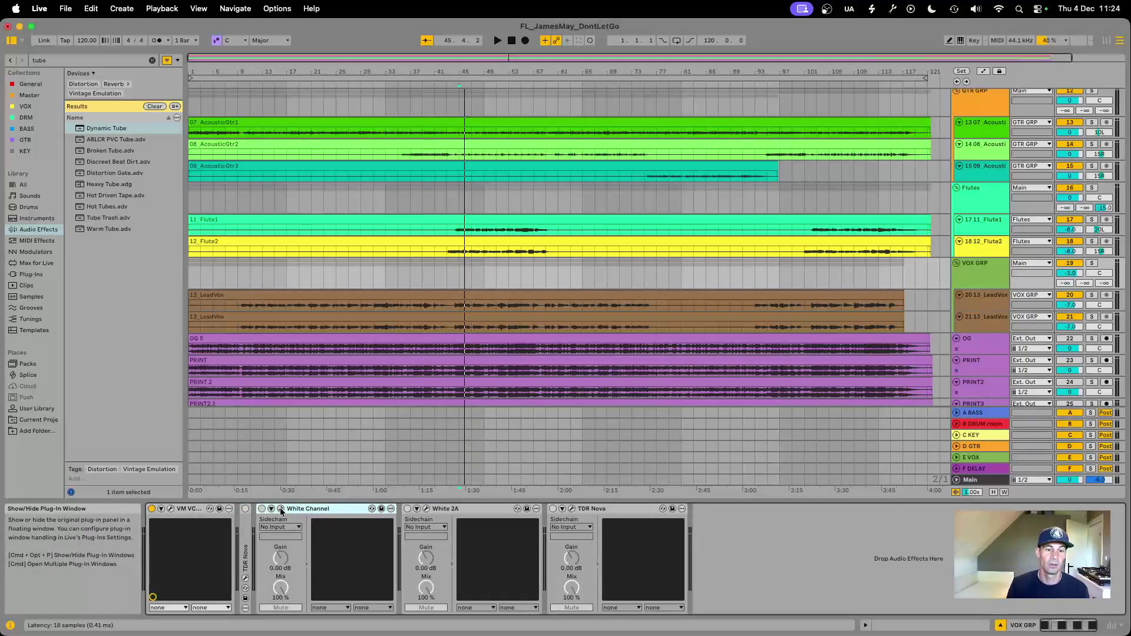
pyautogui.click(281, 509)
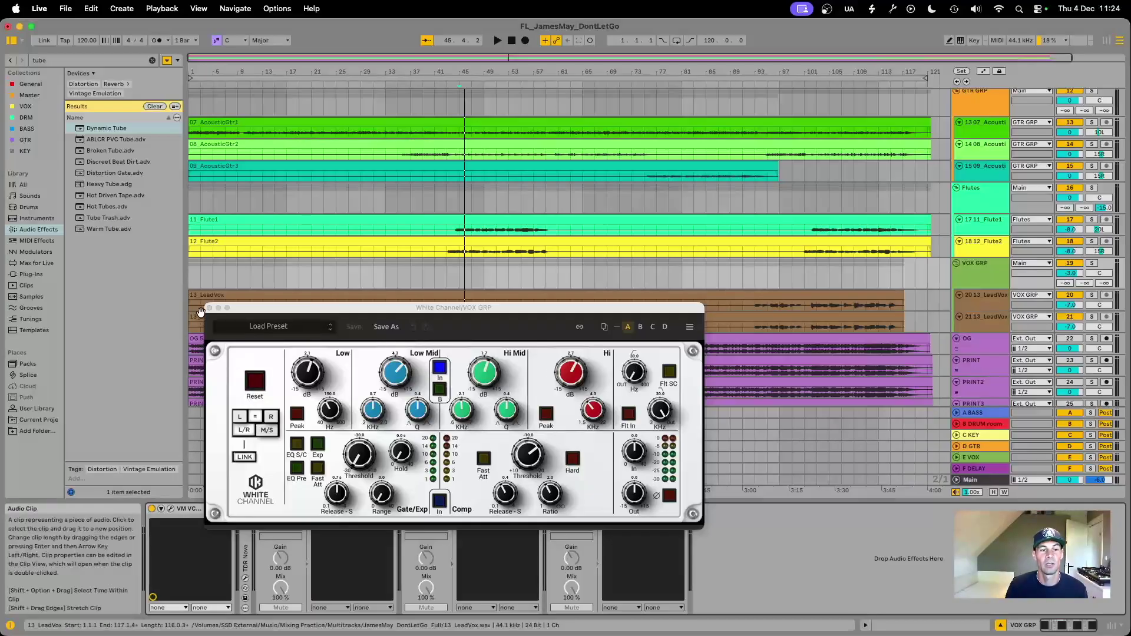
pyautogui.press('super+alt+p')
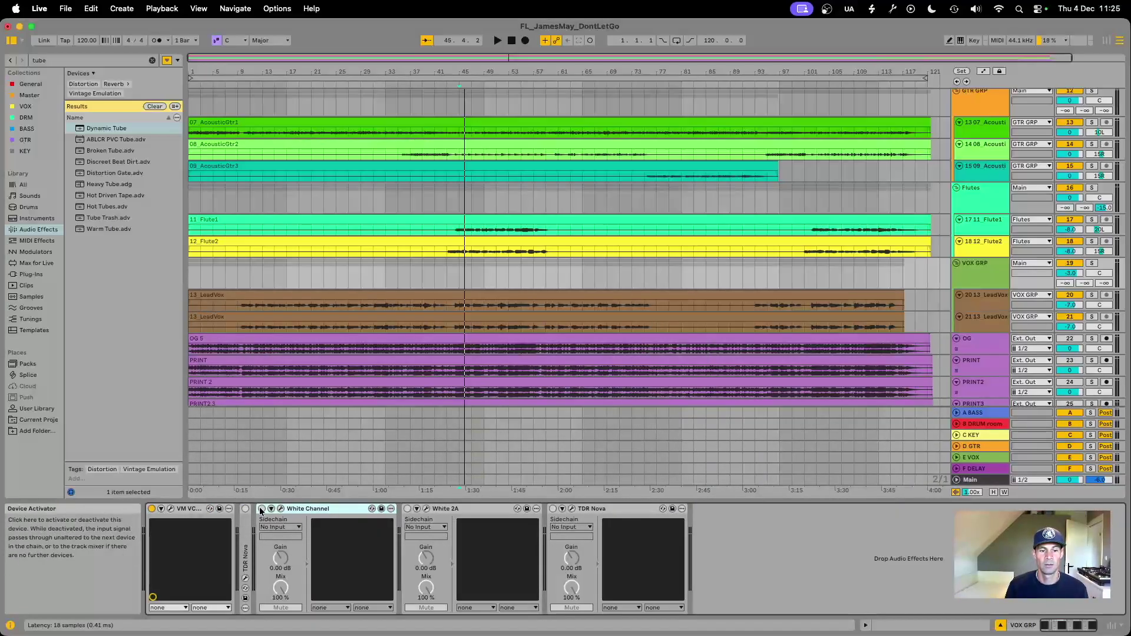
pyautogui.click(426, 507)
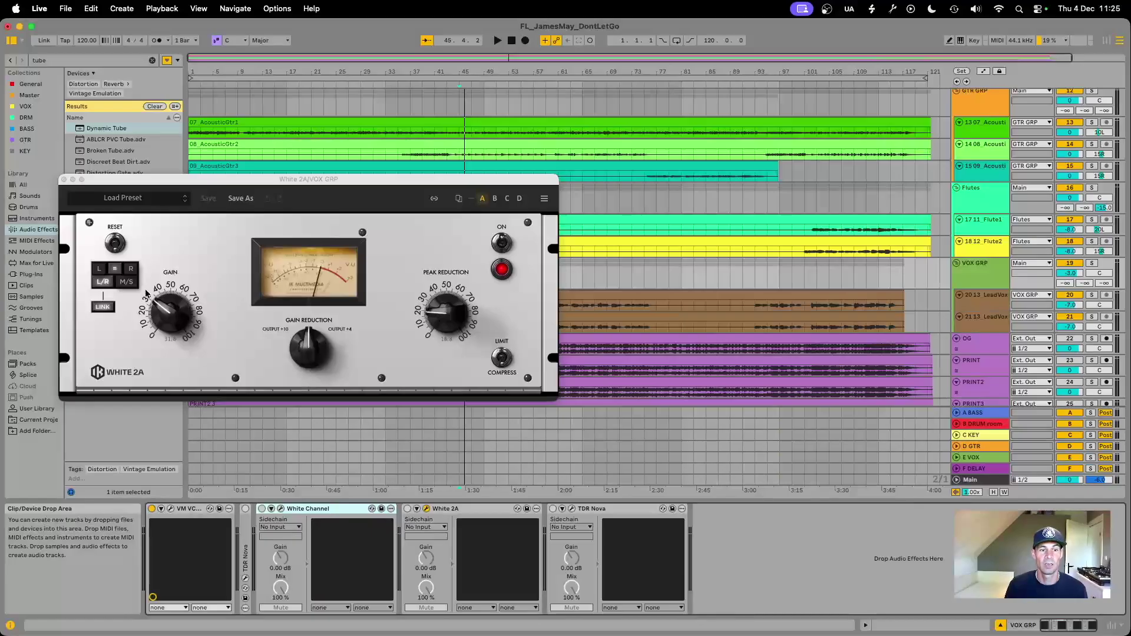
pyautogui.click(64, 179)
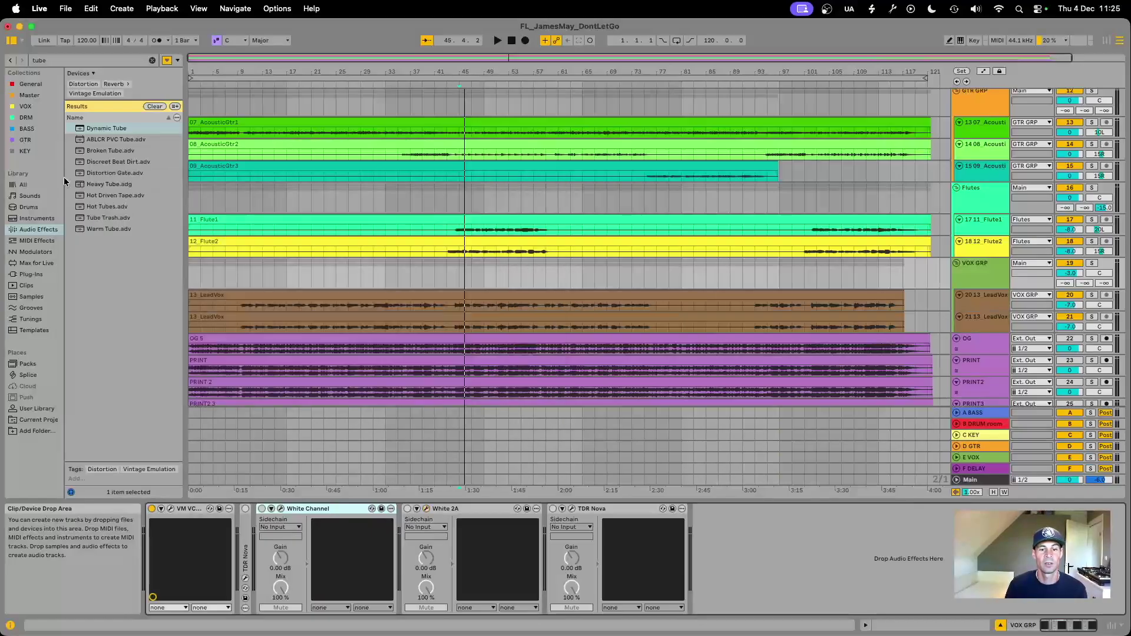
pyautogui.click(572, 510)
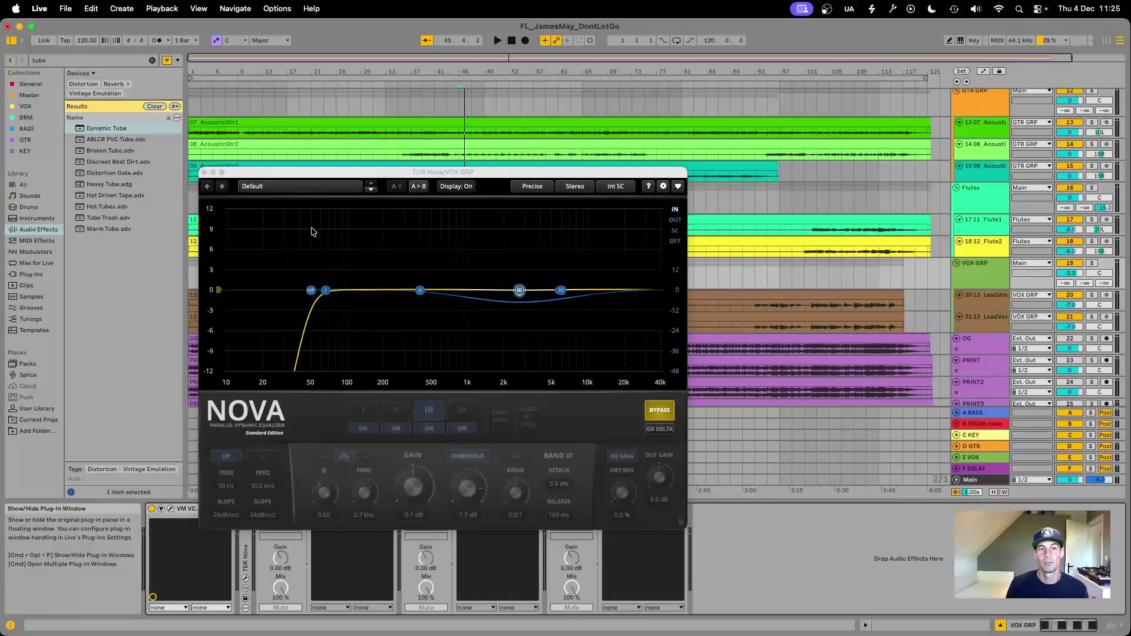
pyautogui.click(204, 172)
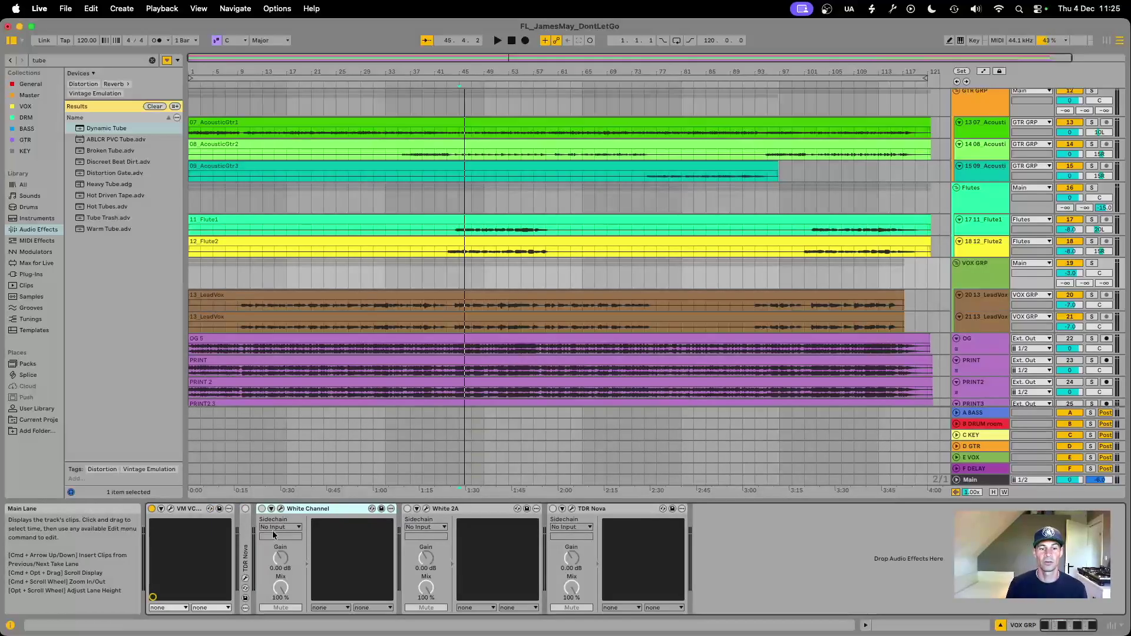
# - Play the full mix while reactivating White Channel, White 2A and TDR Nova on VOX GRP, then stop
pyautogui.press('space')
pyautogui.click(262, 508)
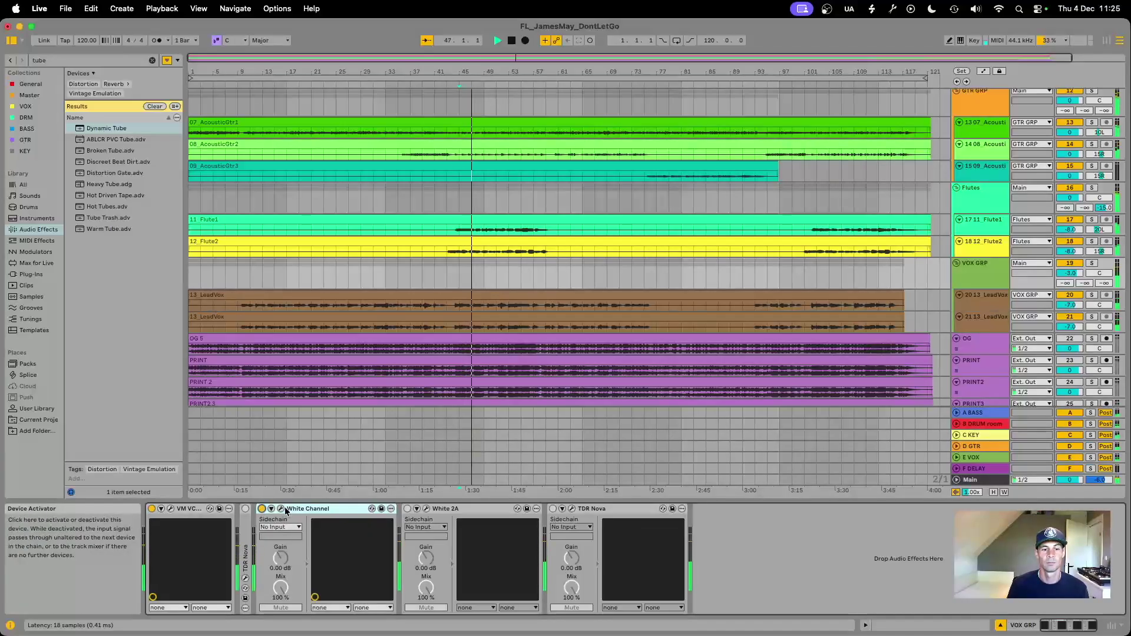
pyautogui.click(407, 508)
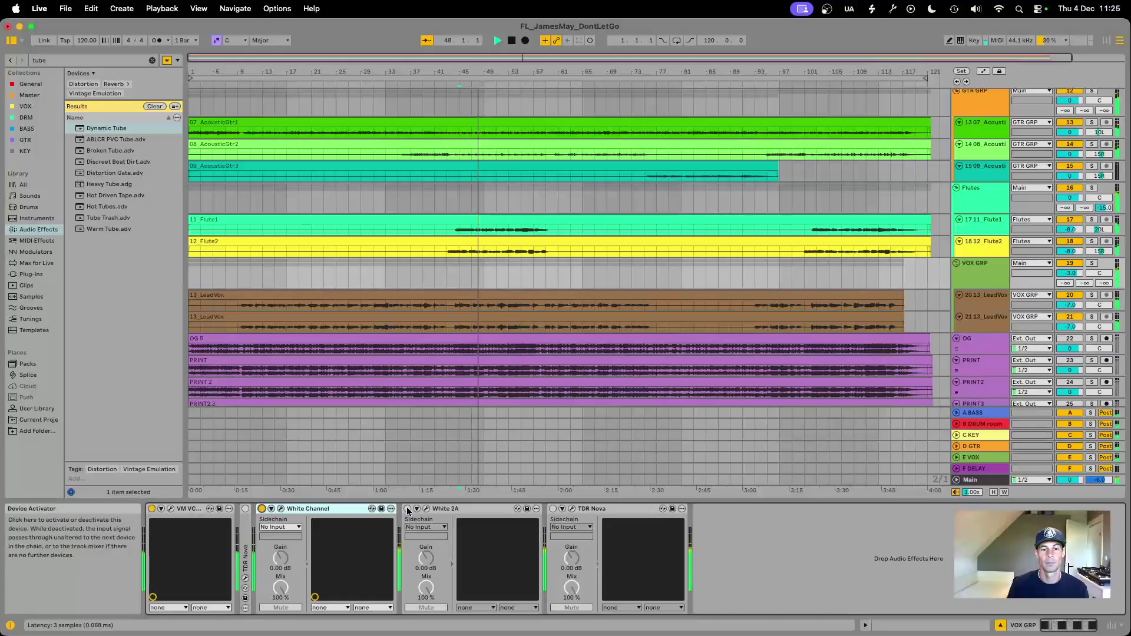
pyautogui.click(552, 509)
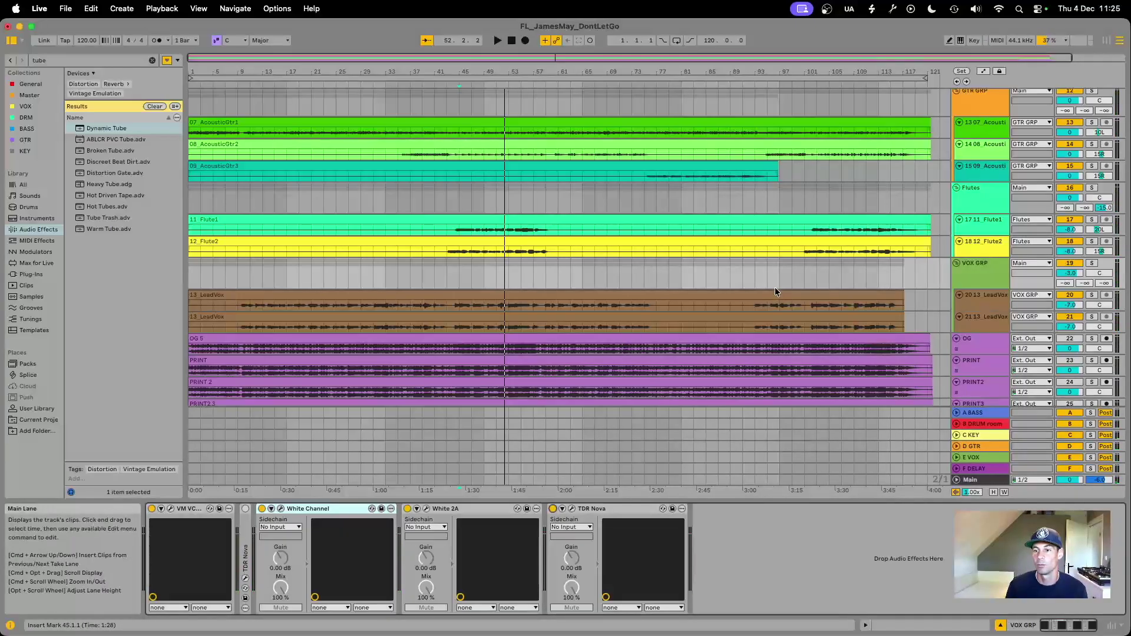
# - Enlarge the PRINT5 track to examine its Main, Post Mixer input routing and record arming, then reduce its height
pyautogui.scroll(-3, 980, 319)
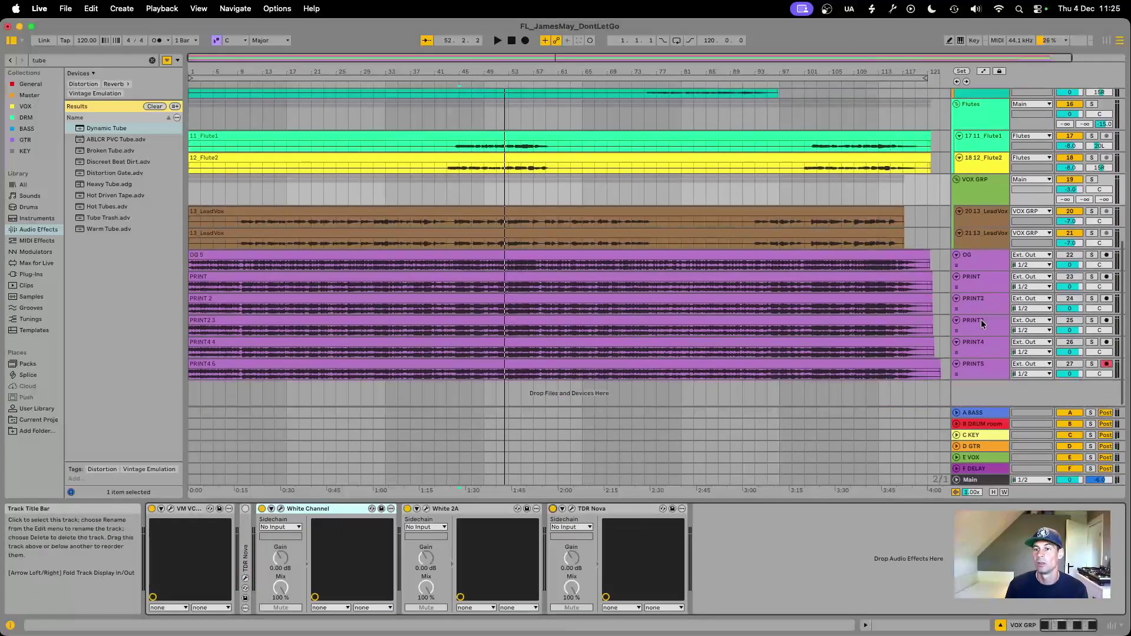
pyautogui.click(980, 256)
pyautogui.click(985, 372)
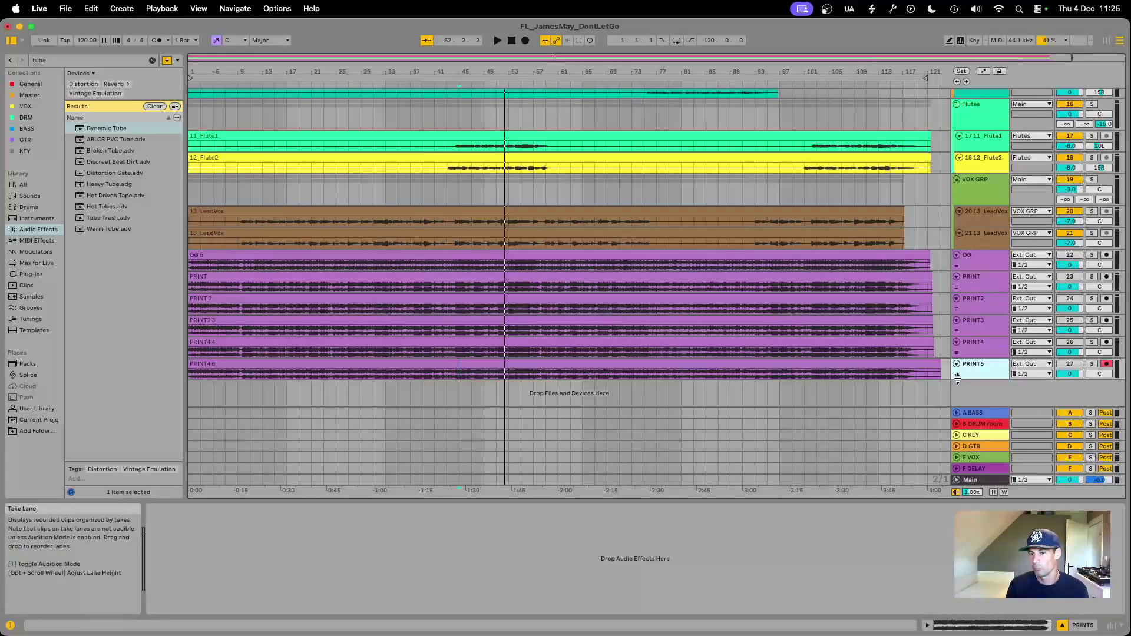
pyautogui.moveTo(959, 379); pyautogui.dragTo(961, 406)
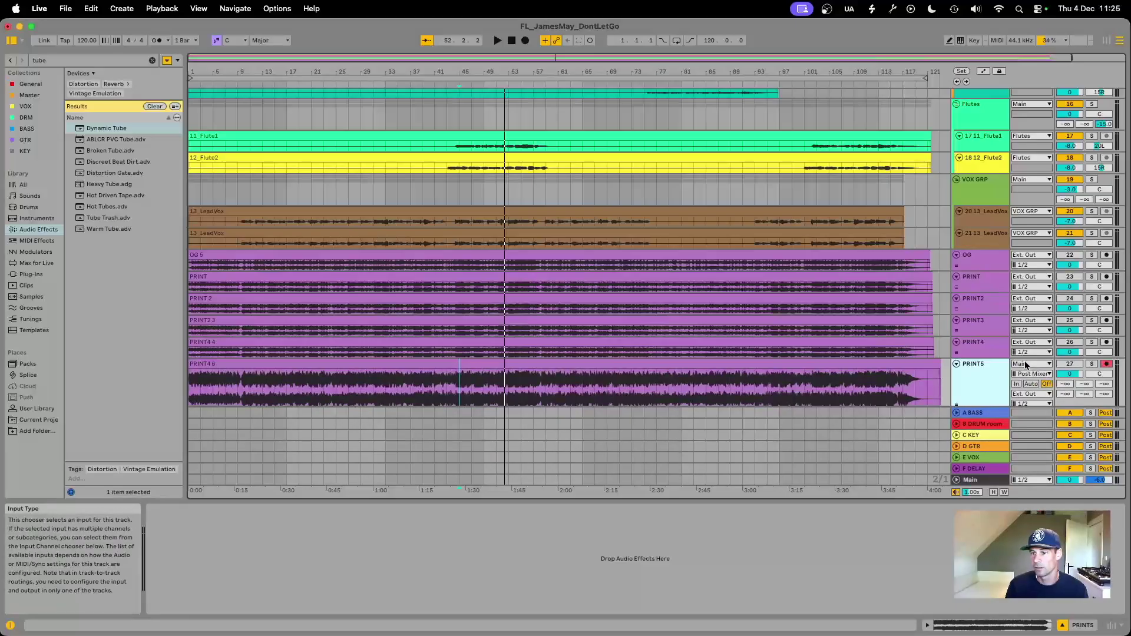
pyautogui.scroll(-2, 1013, 361)
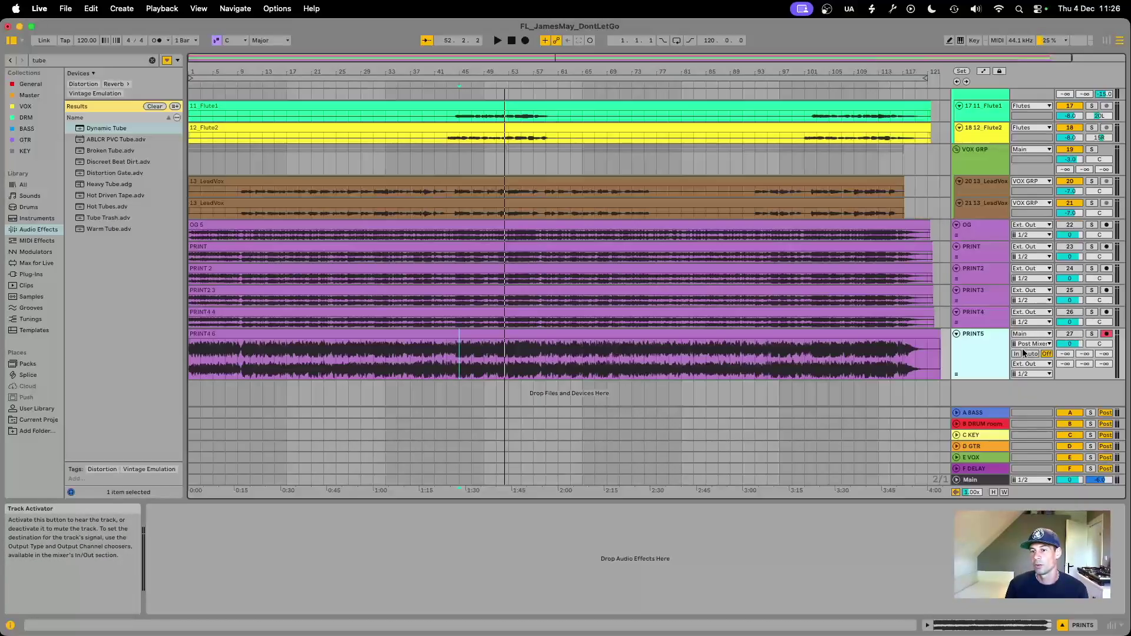
pyautogui.click(1106, 334)
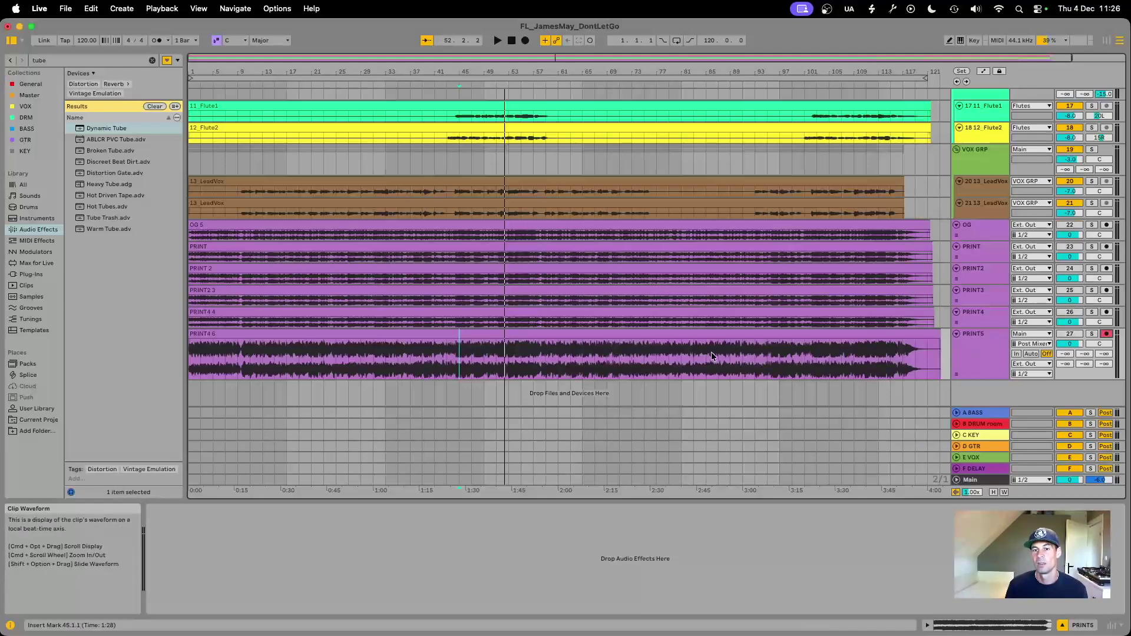
pyautogui.moveTo(937, 378); pyautogui.dragTo(937, 358)
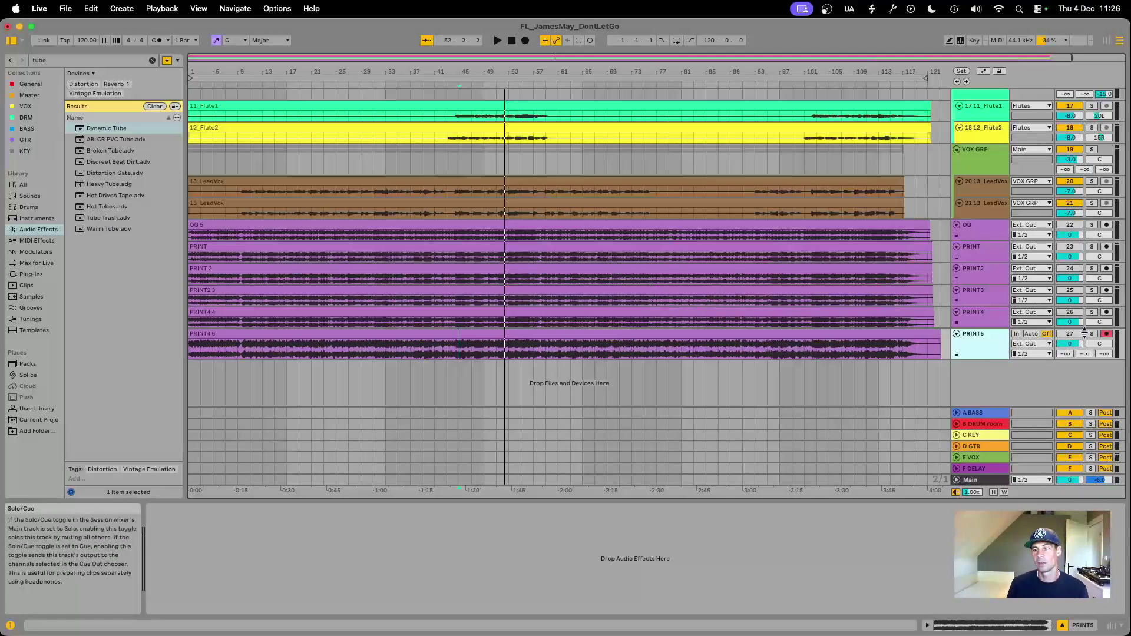
# - Review the Rendered Track choices and file format options in Export Audio/Video, then cancel the export
pyautogui.click(65, 8)
pyautogui.click(87, 252)
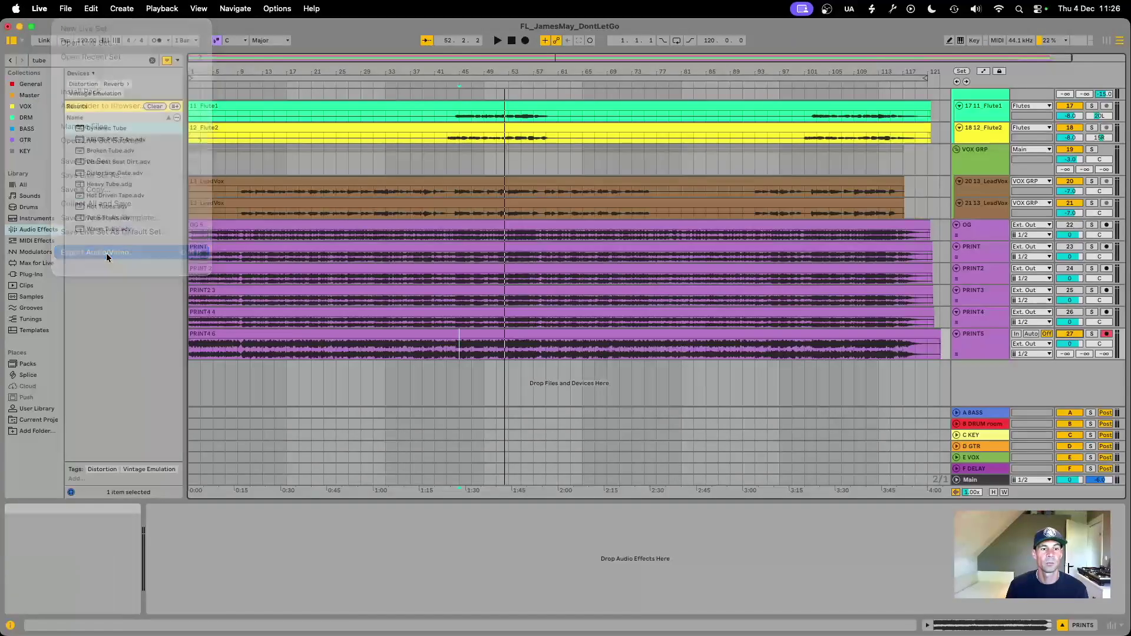
pyautogui.click(597, 188)
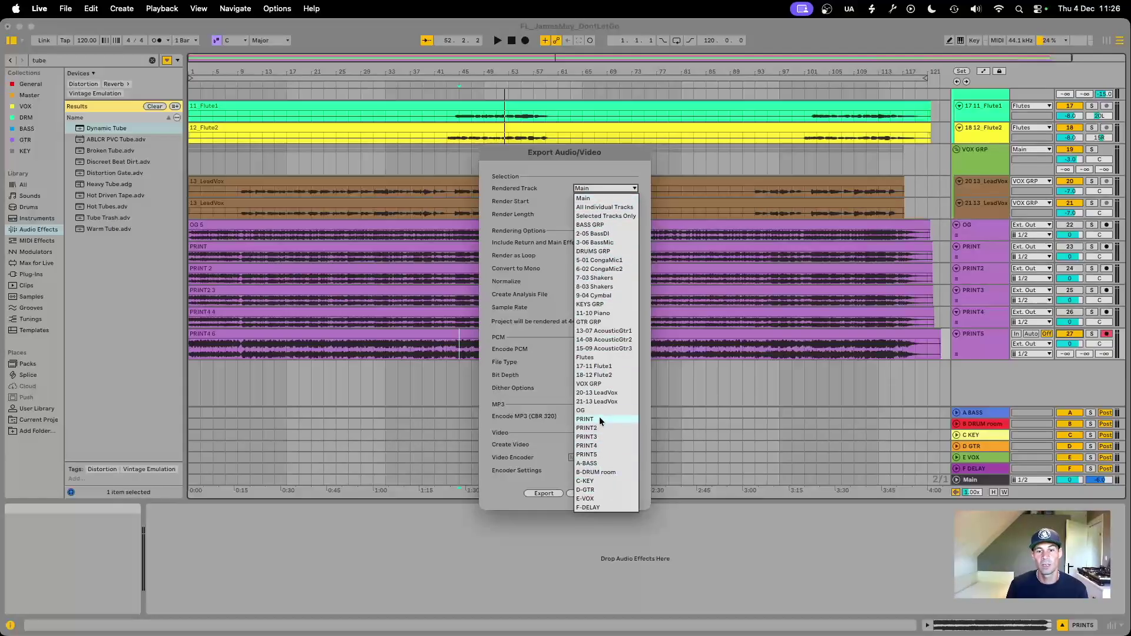
pyautogui.click(542, 362)
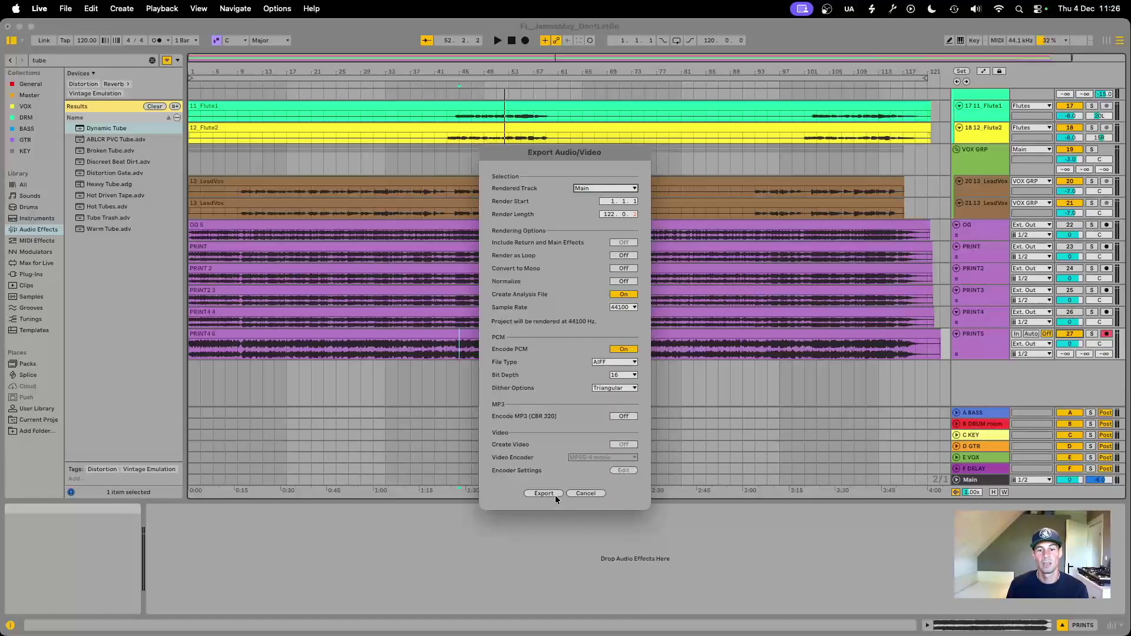
pyautogui.click(578, 492)
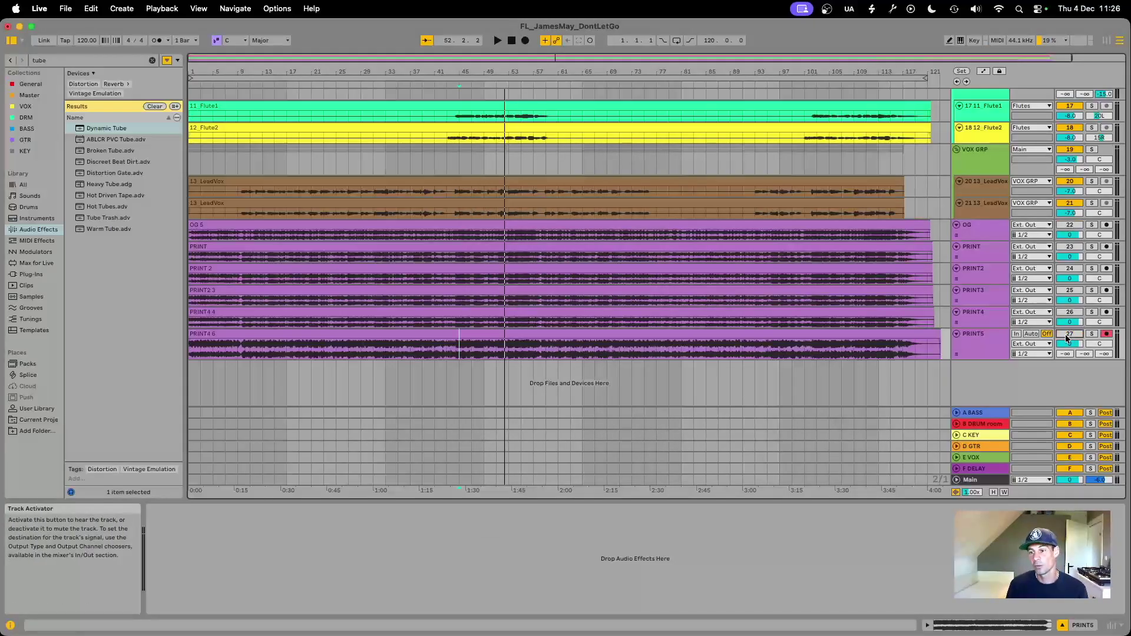
pyautogui.moveTo(984, 358); pyautogui.dragTo(982, 352)
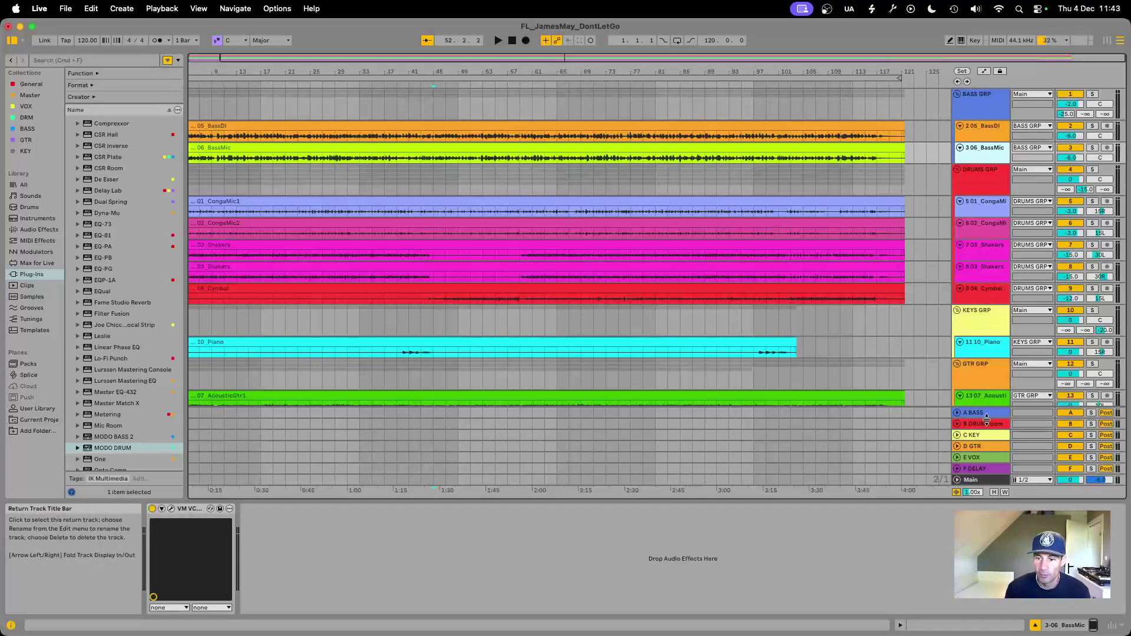
# - Show the device chain of the F DELAY return and play the mix from about bar 39 to watch its level
pyautogui.click(984, 468)
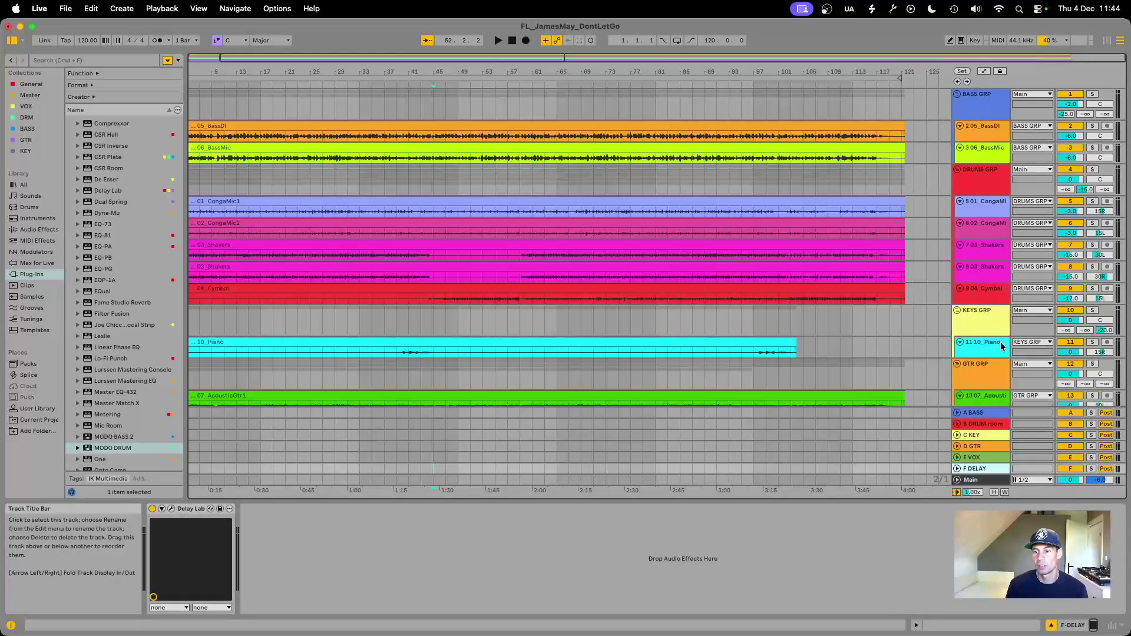
pyautogui.click(398, 322)
pyautogui.press('space')
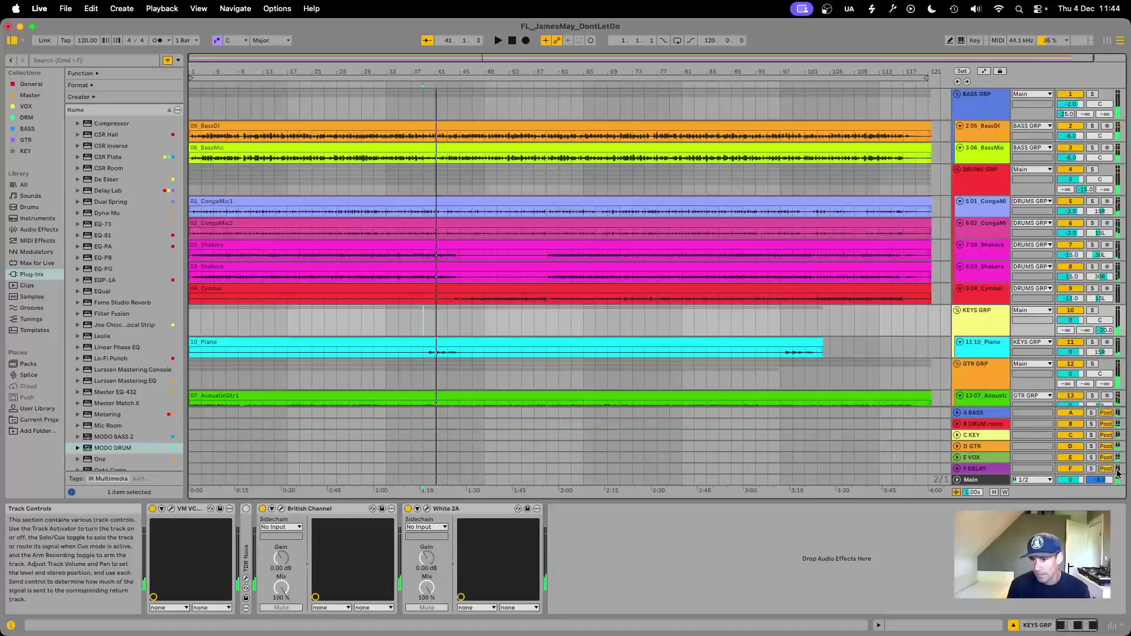
pyautogui.click(997, 469)
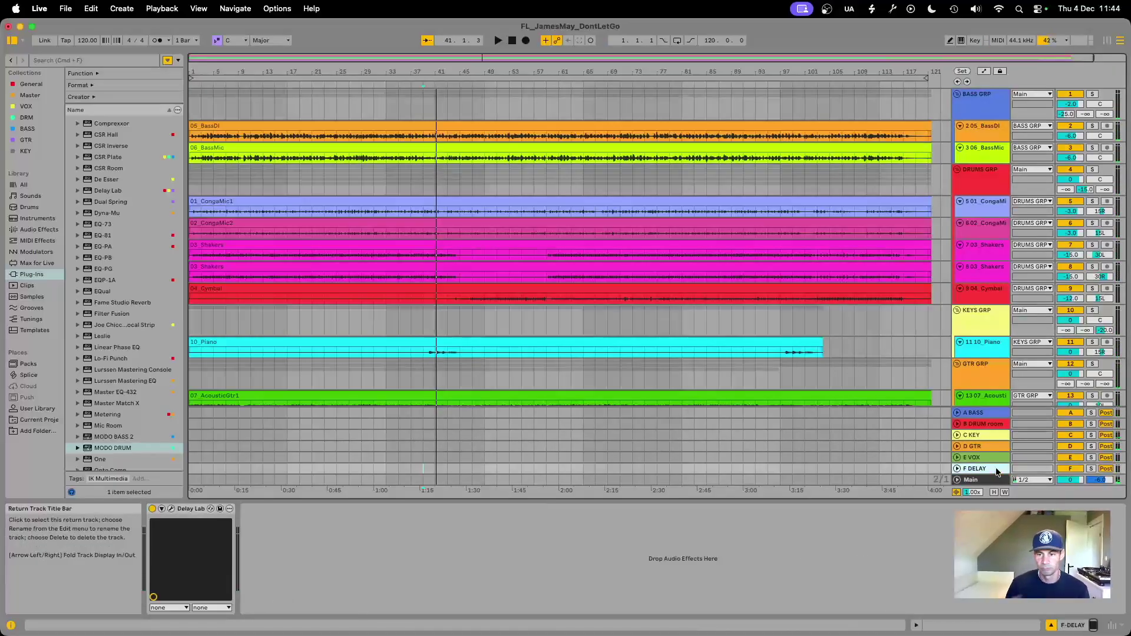
# - Review CSR Plate's I/O, Time, Reverb, Color, Reflec and Echo settings on the A BASS return, then close its window
pyautogui.click(982, 413)
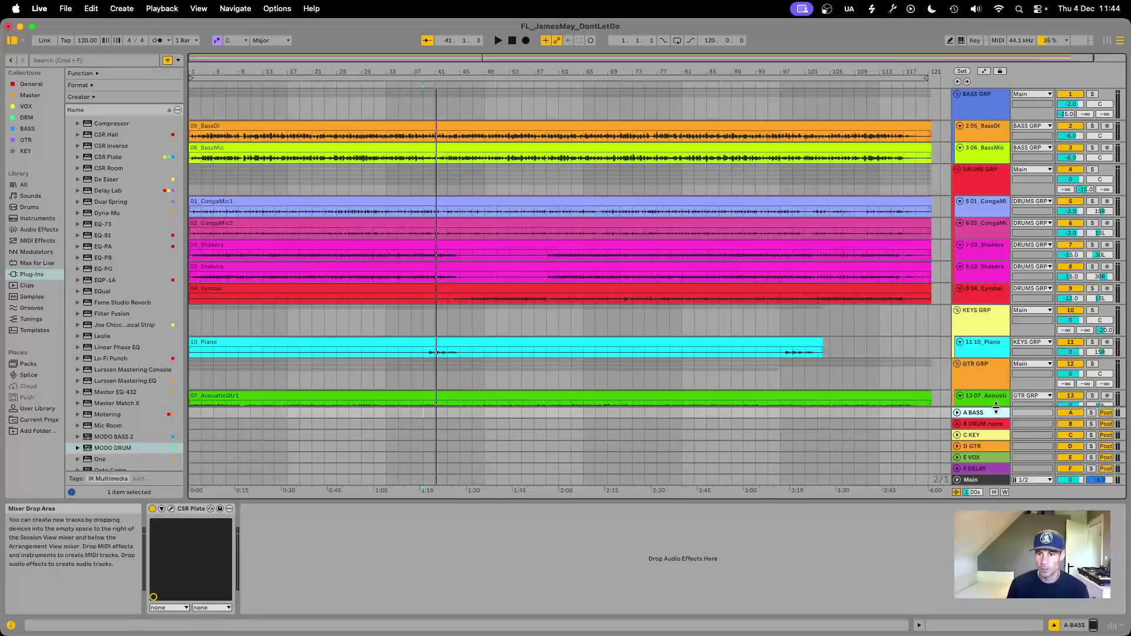
pyautogui.click(171, 510)
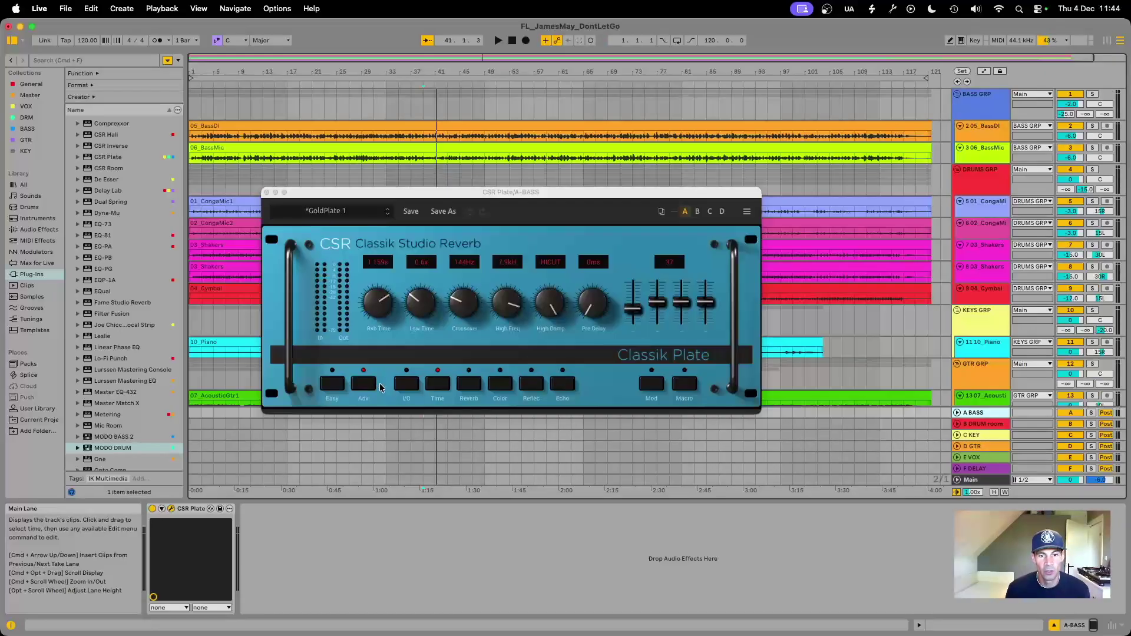
pyautogui.click(406, 383)
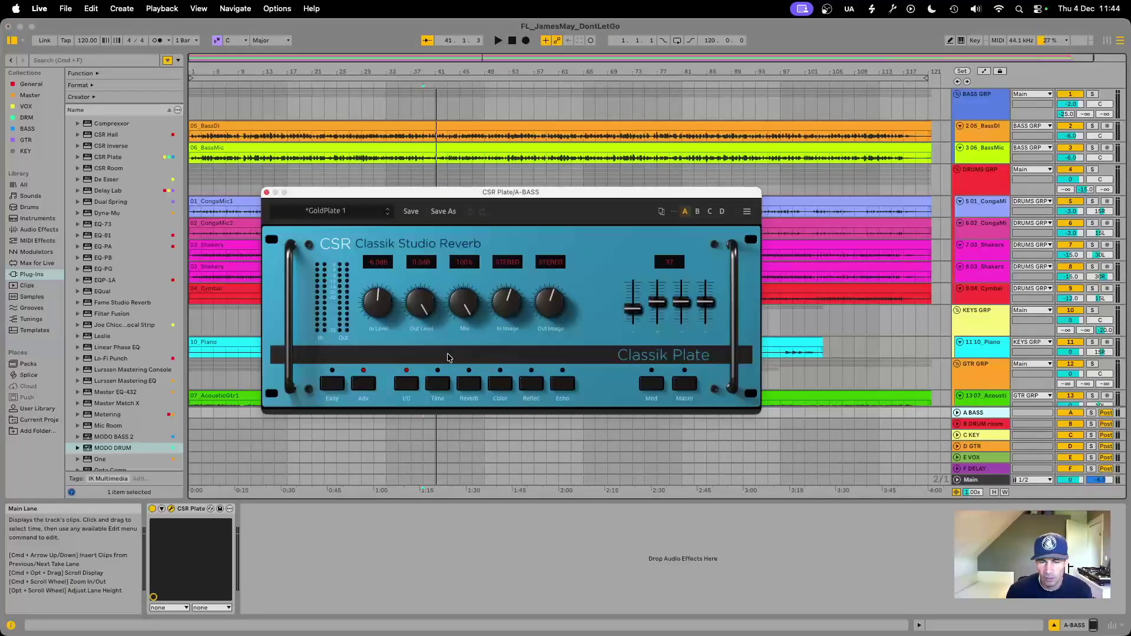
pyautogui.click(436, 383)
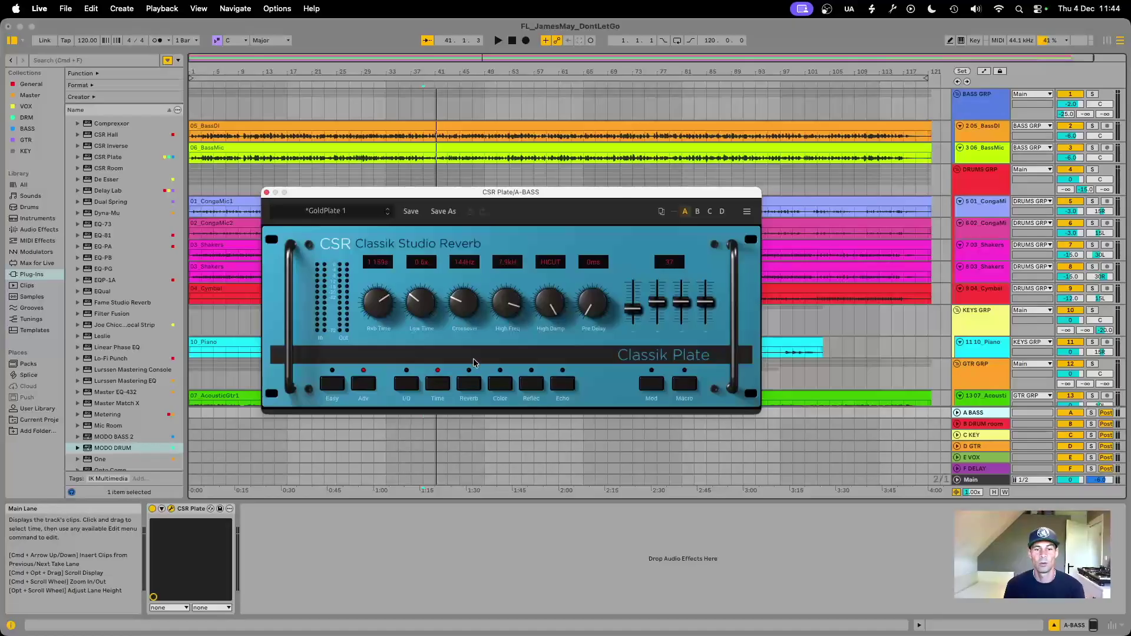
pyautogui.click(469, 384)
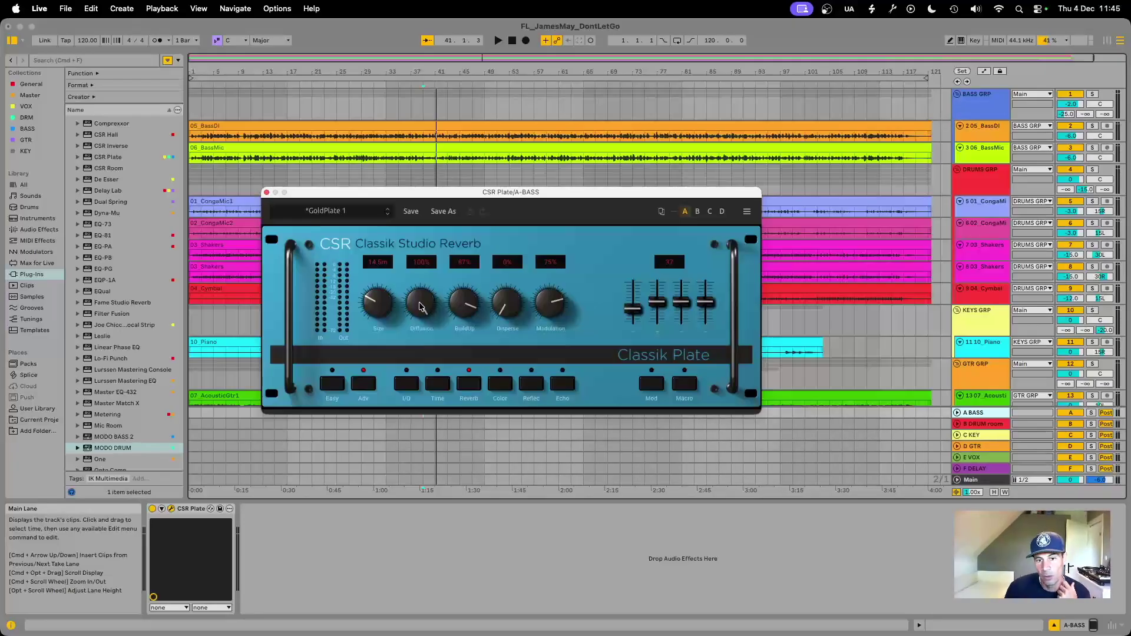
pyautogui.click(500, 384)
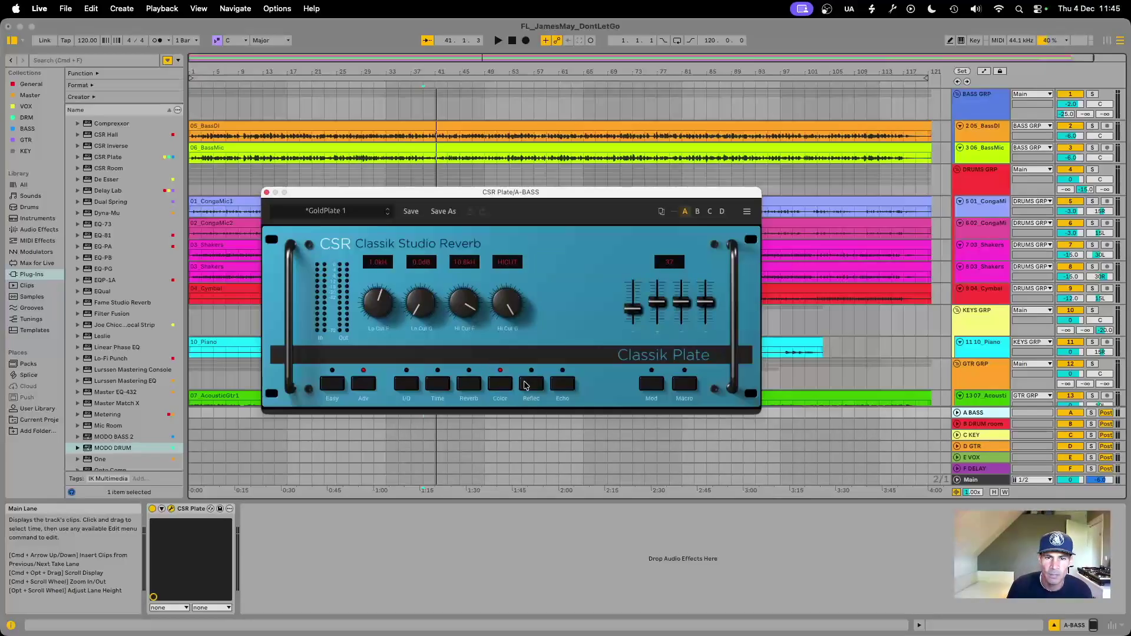
pyautogui.click(559, 385)
pyautogui.click(528, 386)
pyautogui.click(501, 385)
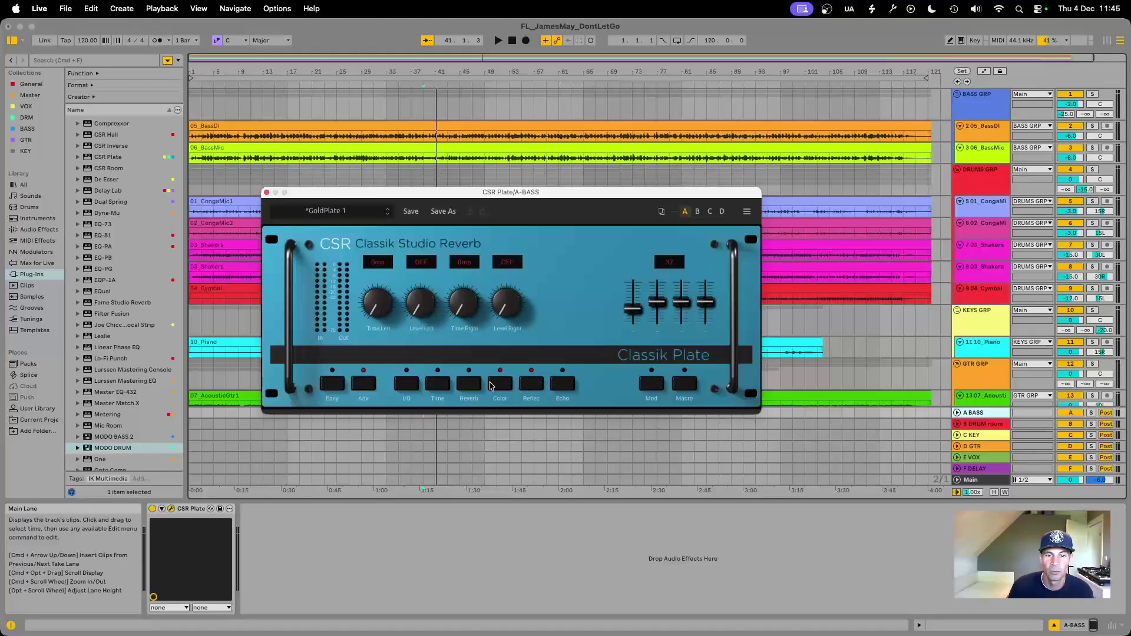
pyautogui.click(266, 193)
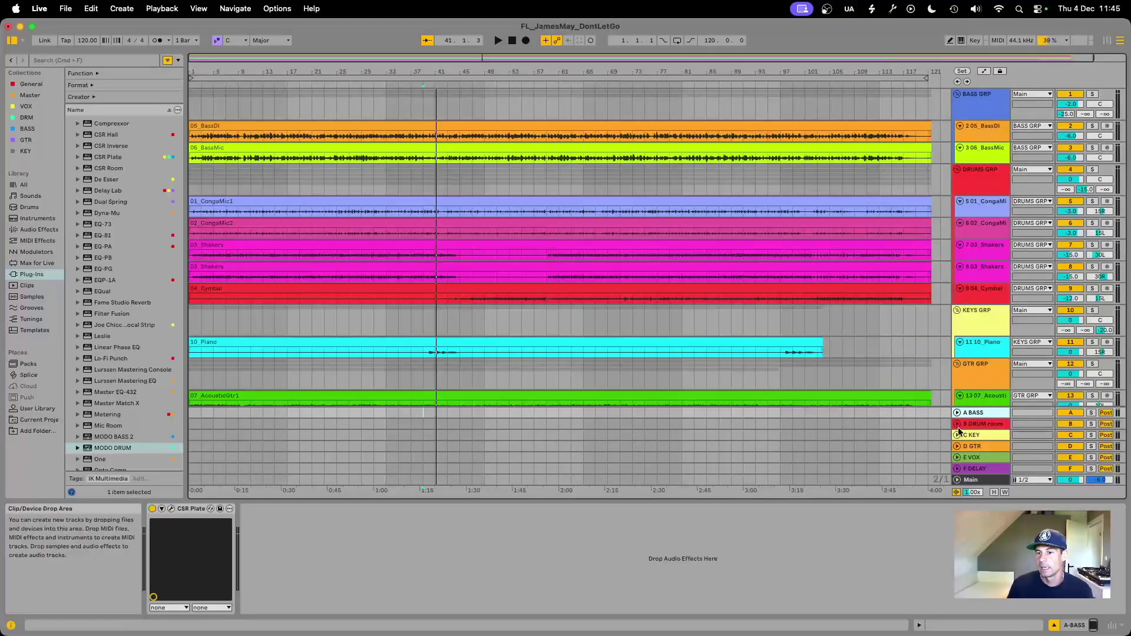
# - Solo the A BASS return and play from bar 39 to hear its plate reverb alone
pyautogui.press('space')
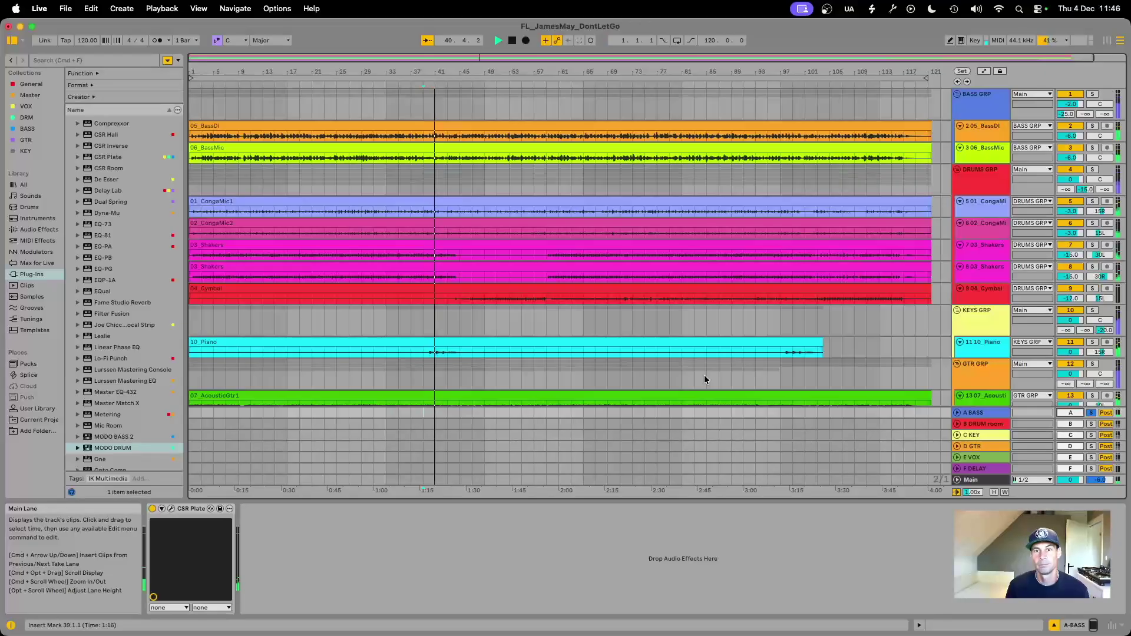
pyautogui.press('space')
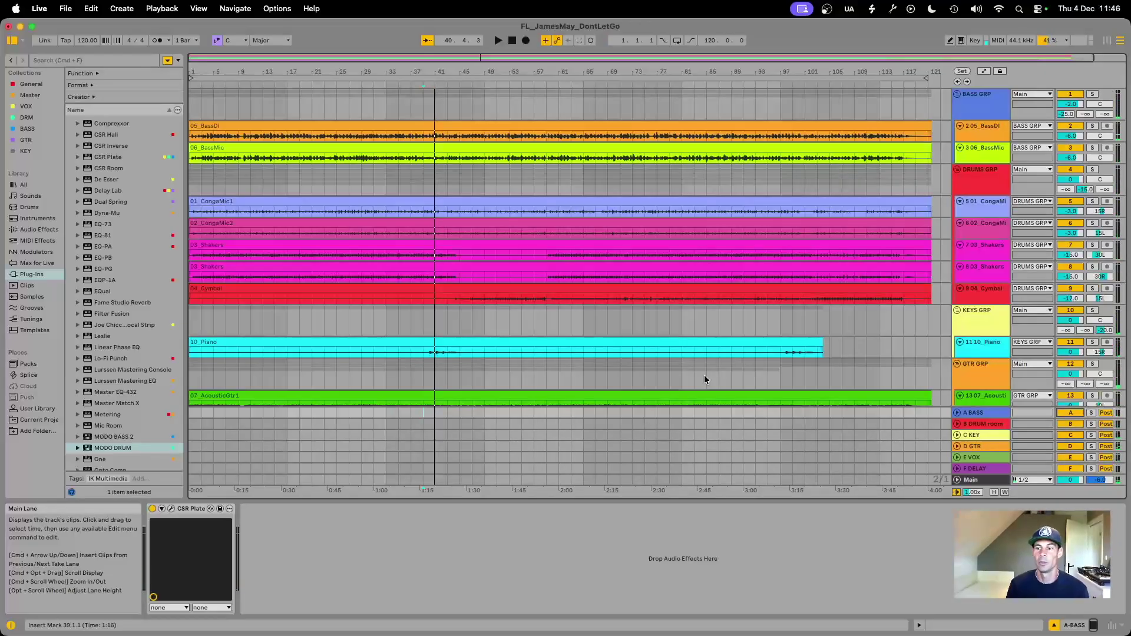
# - Review The Farm Stone Room's Drums Ambience settings and preset list on the B DRUM room return, and play that return soloed
pyautogui.click(984, 422)
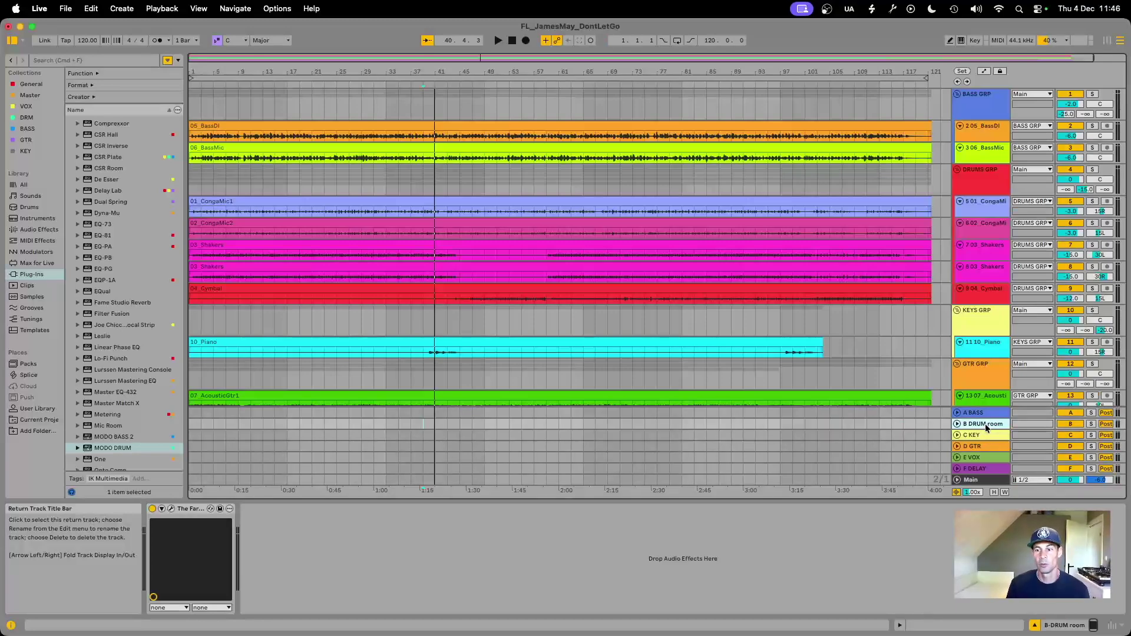
pyautogui.click(171, 509)
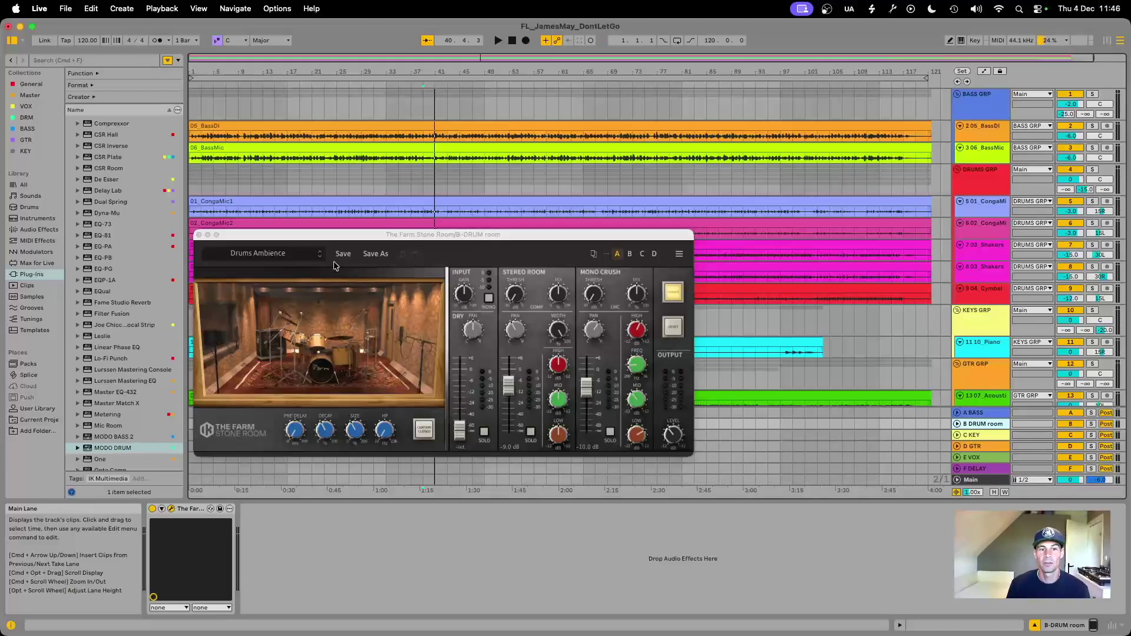
pyautogui.click(282, 258)
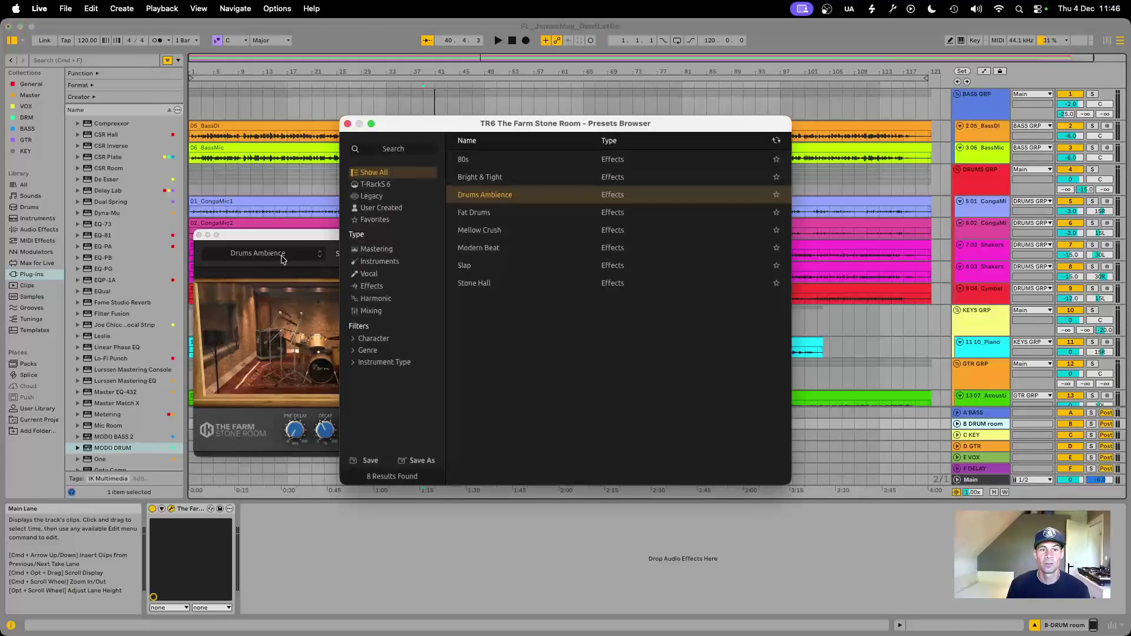
pyautogui.click(347, 124)
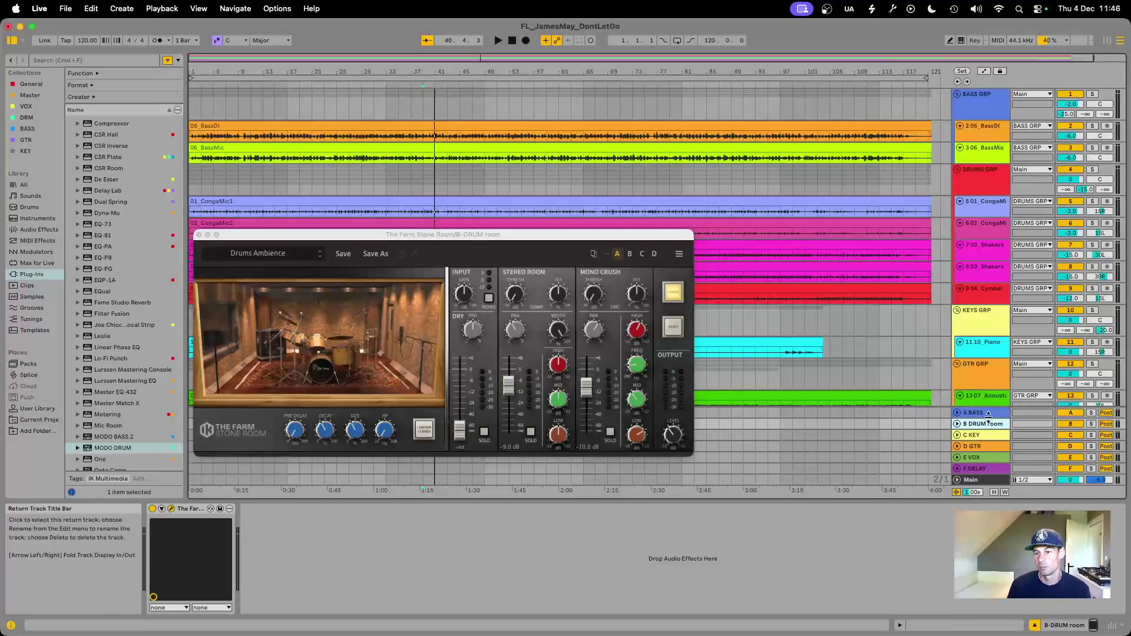
pyautogui.press('space')
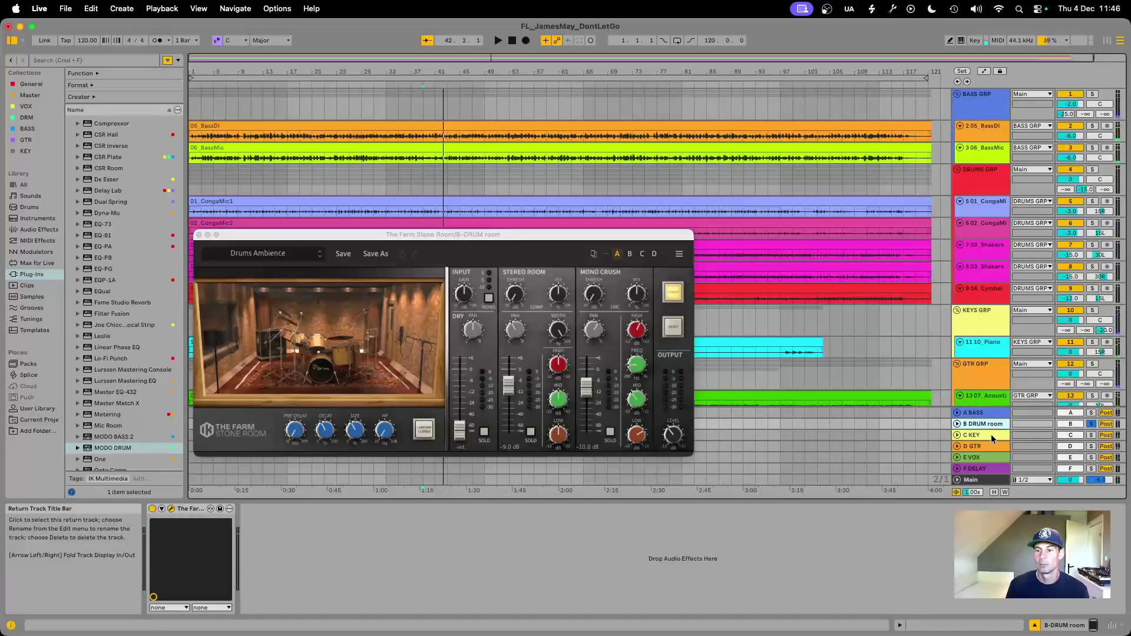
# - Review the Reverb and Time settings of CSR Plate on the C KEY return
pyautogui.click(990, 434)
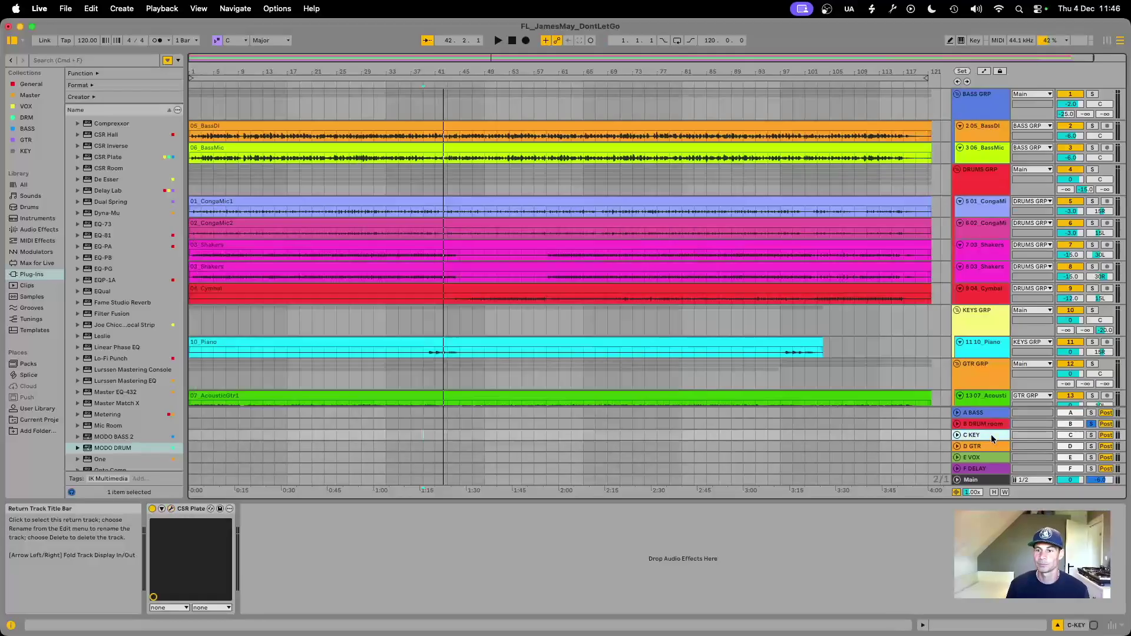
pyautogui.click(170, 509)
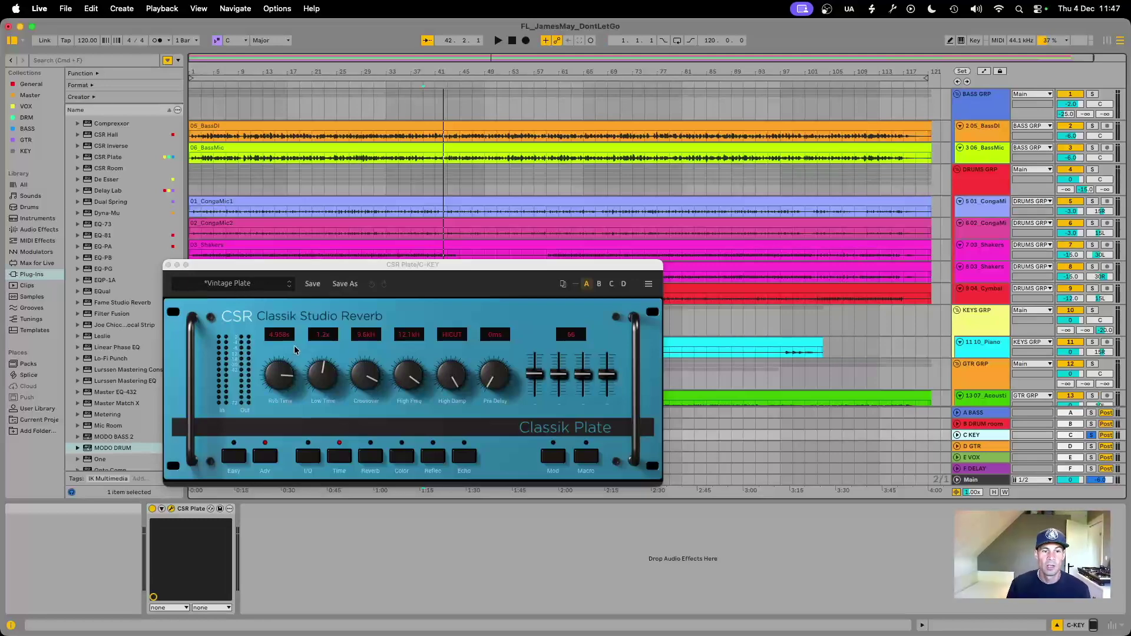
pyautogui.click(378, 460)
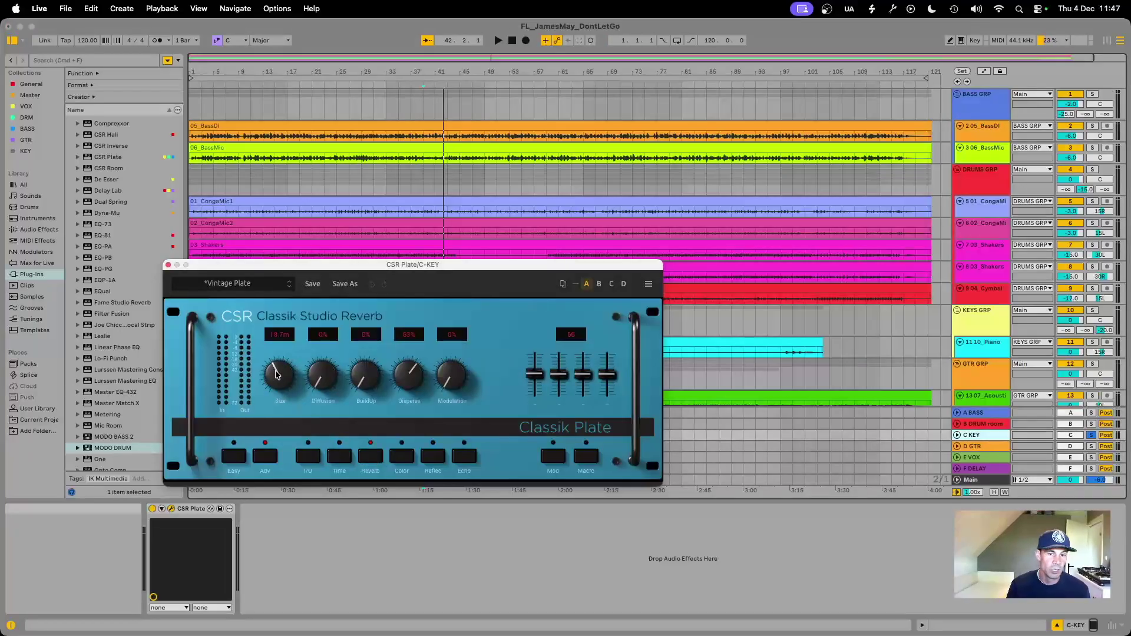
pyautogui.click(339, 456)
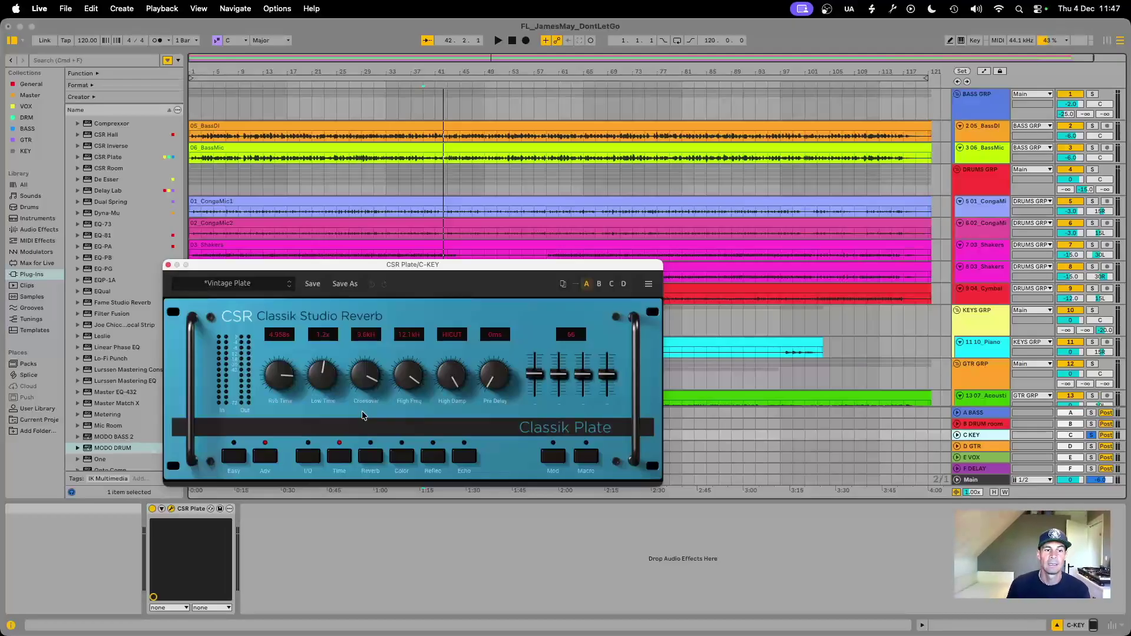
# - Play the C KEY return soloed, check the KEYS GRP device chain, and close the CSR Plate window
pyautogui.click(995, 437)
pyautogui.press('space')
pyautogui.press('s')
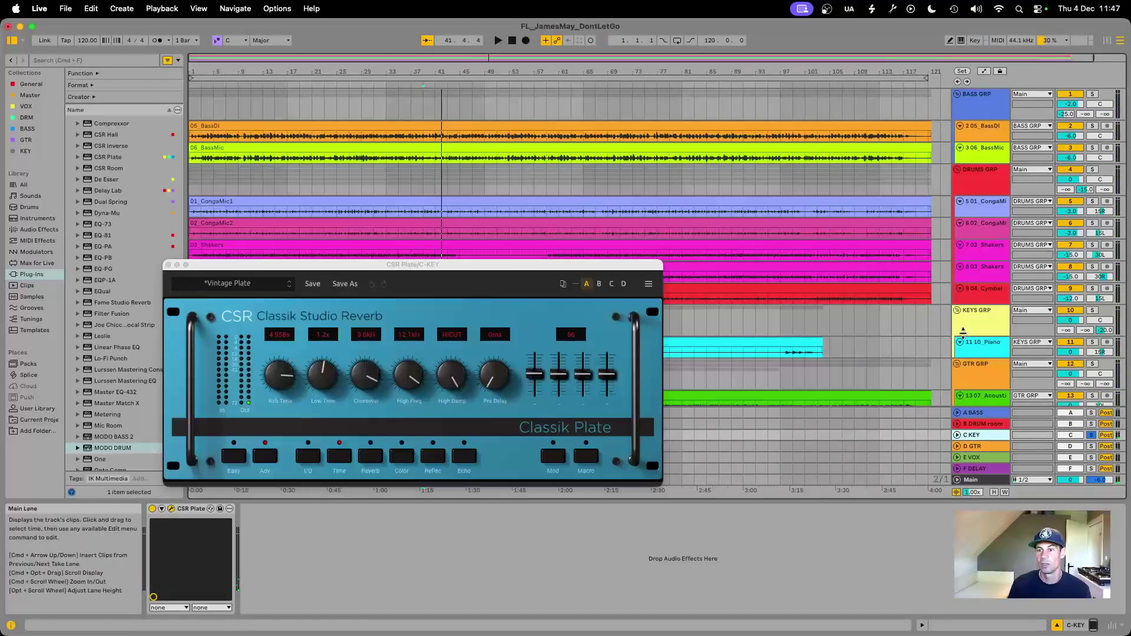
pyautogui.click(981, 321)
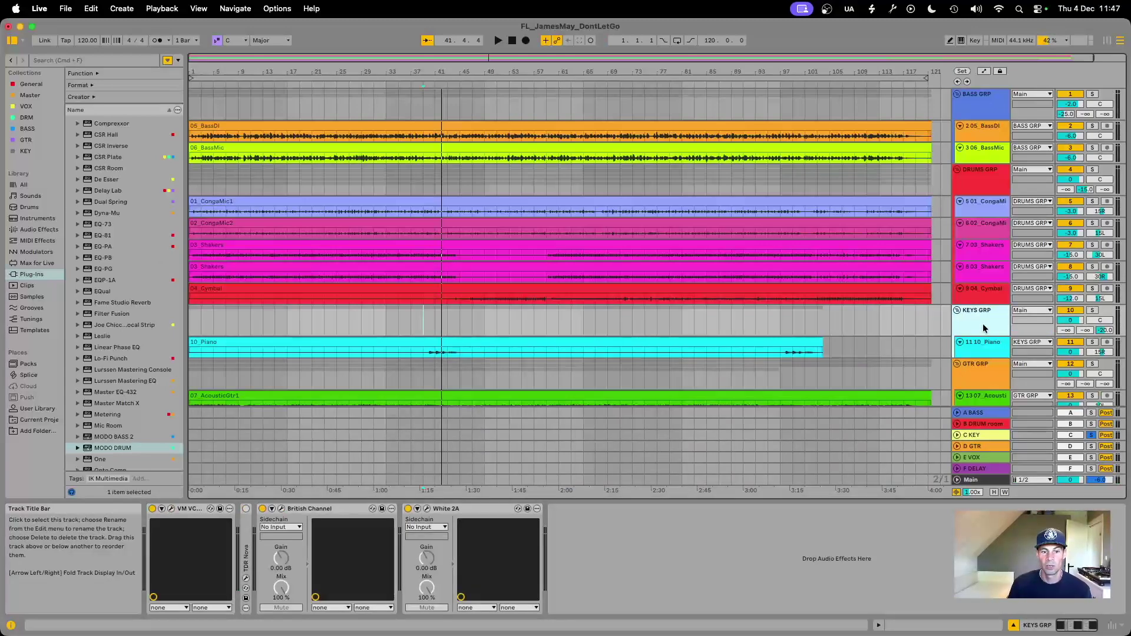
pyautogui.click(982, 434)
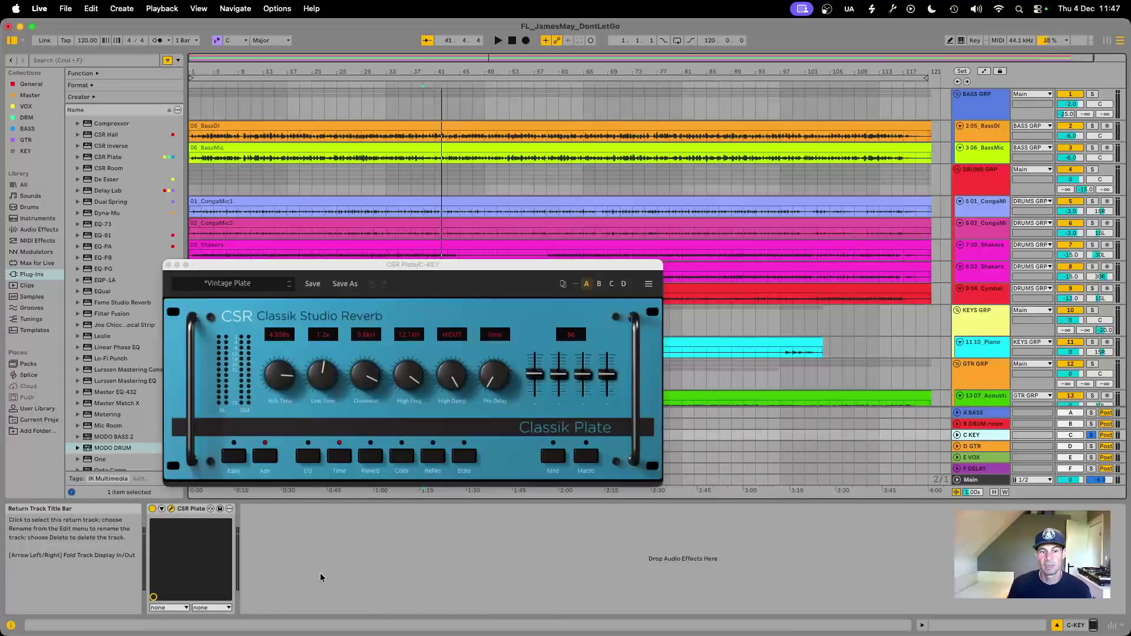
pyautogui.click(168, 265)
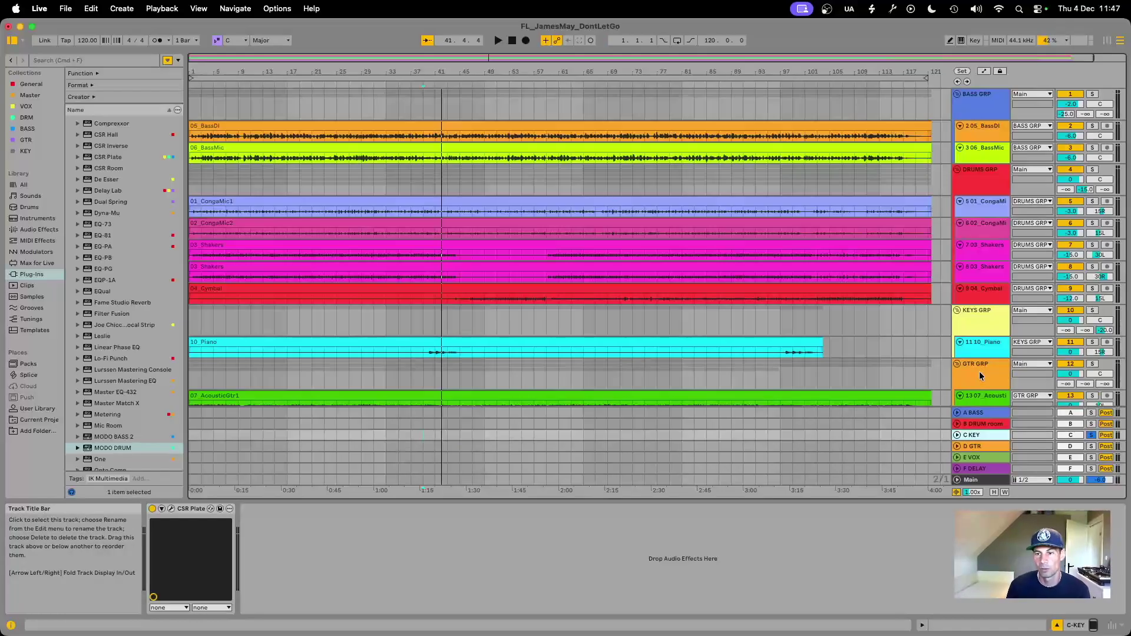
# - Enlarge the GTR GRP track to reveal its fourth send, and compare its sends and device chain with KEYS GRP
pyautogui.scroll(-3, 979, 371)
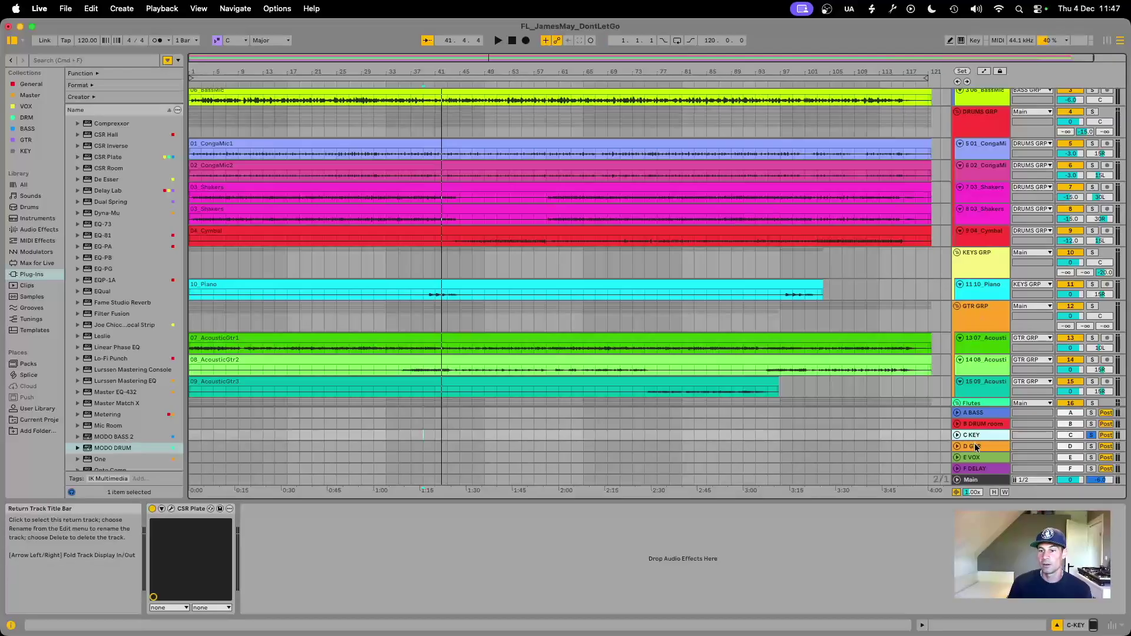
pyautogui.click(994, 322)
pyautogui.moveTo(994, 334); pyautogui.dragTo(995, 344)
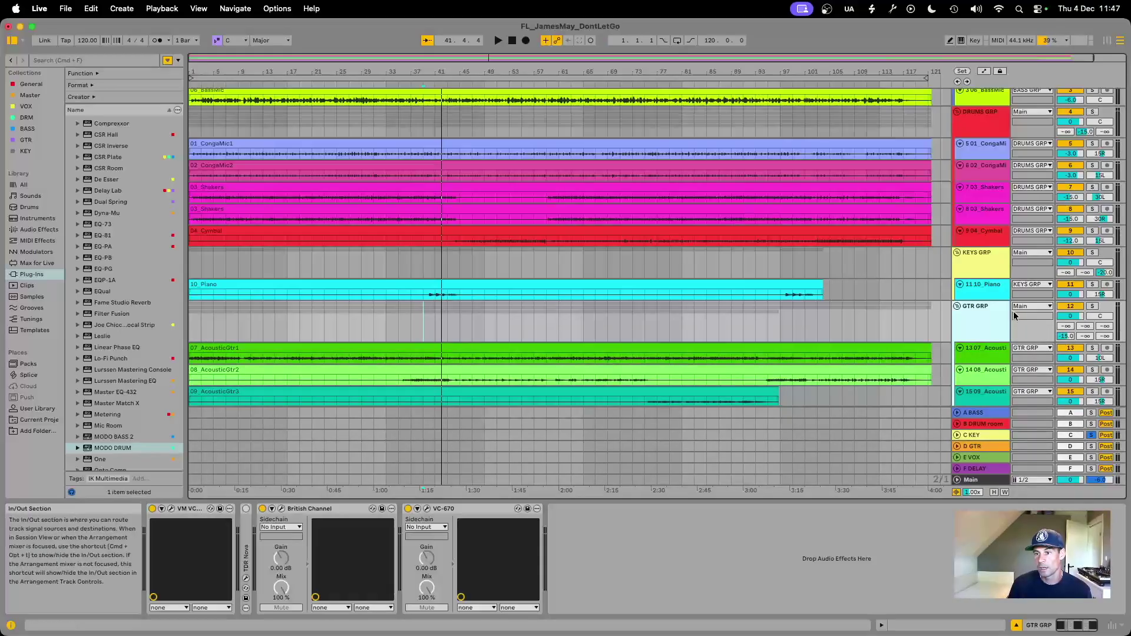
pyautogui.moveTo(990, 278); pyautogui.dragTo(991, 276)
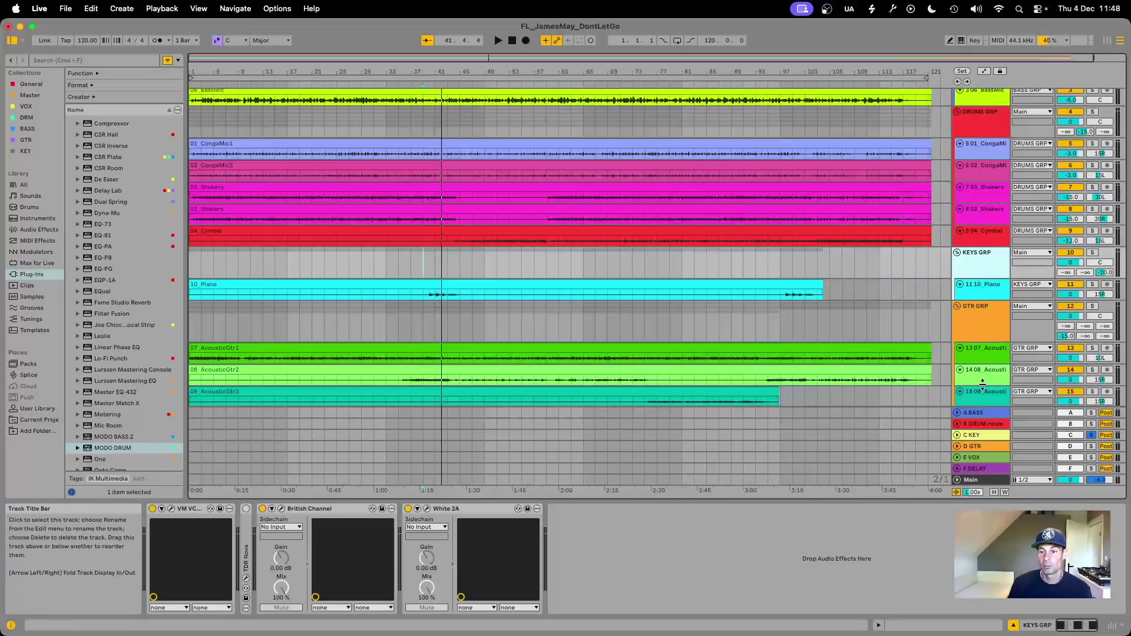
# - Solo and play the D GTR return, and deactivate its CSR Hall, TDR Nova and Compressor devices
pyautogui.click(981, 446)
pyautogui.press('space')
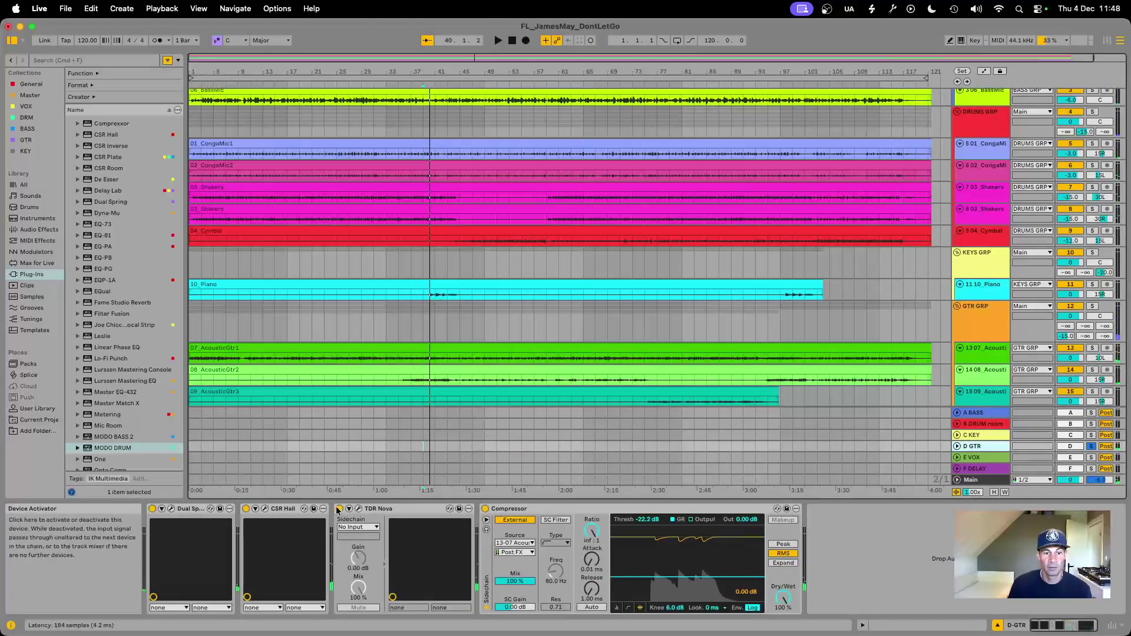
pyautogui.click(485, 508)
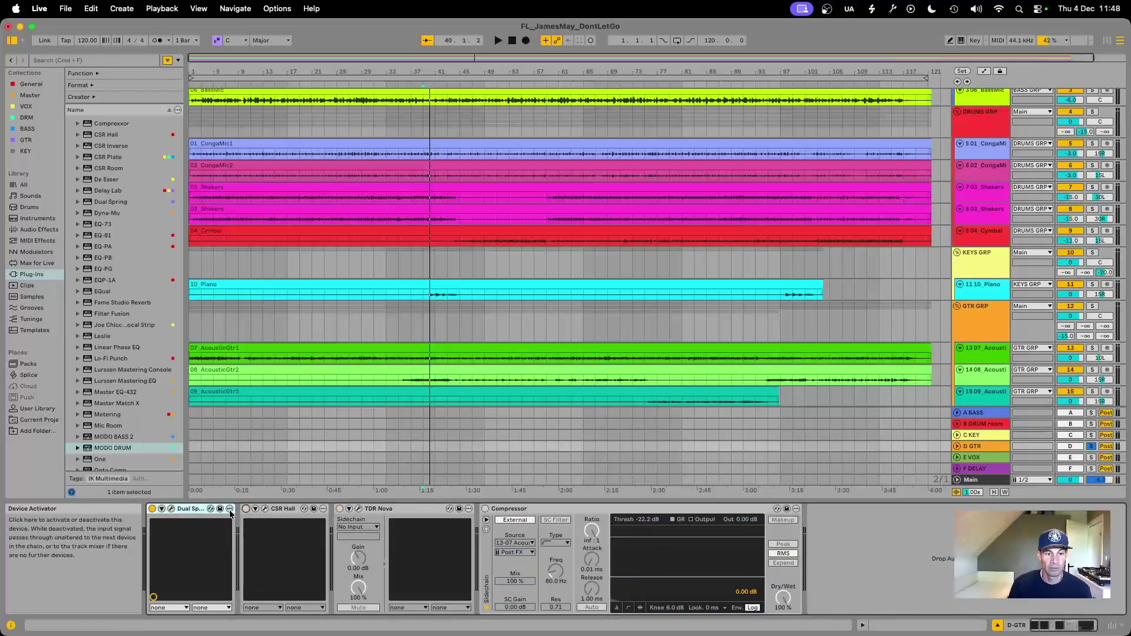
# - Review Dual Spring's Spring A, Spring B and Blend settings on D GTR while playing the soloed return, then close its window
pyautogui.click(172, 510)
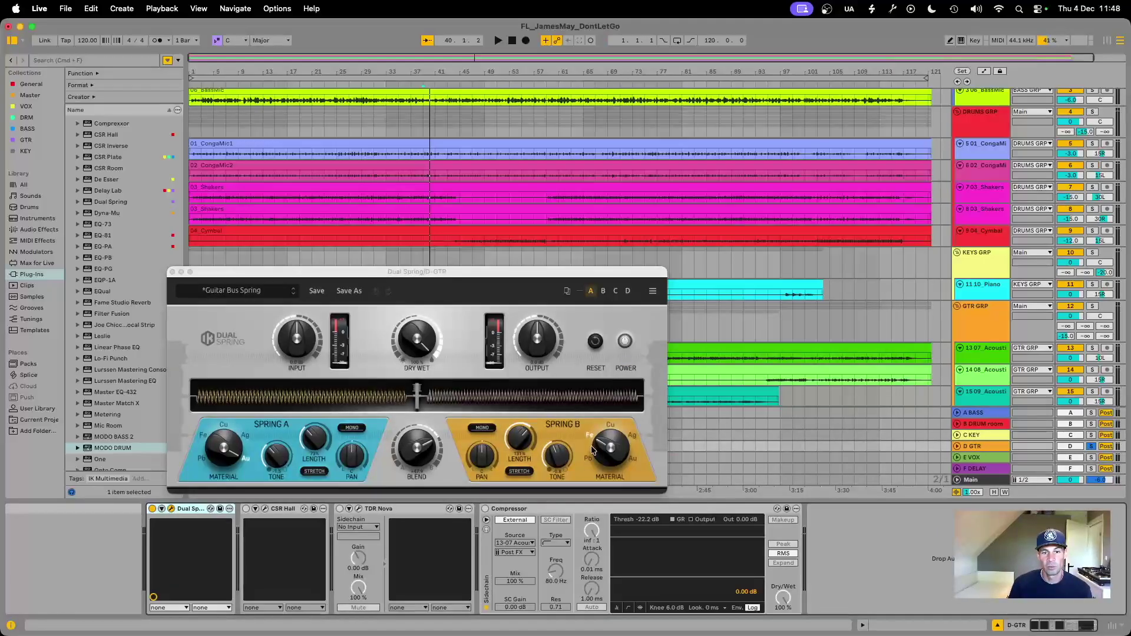
pyautogui.press('space')
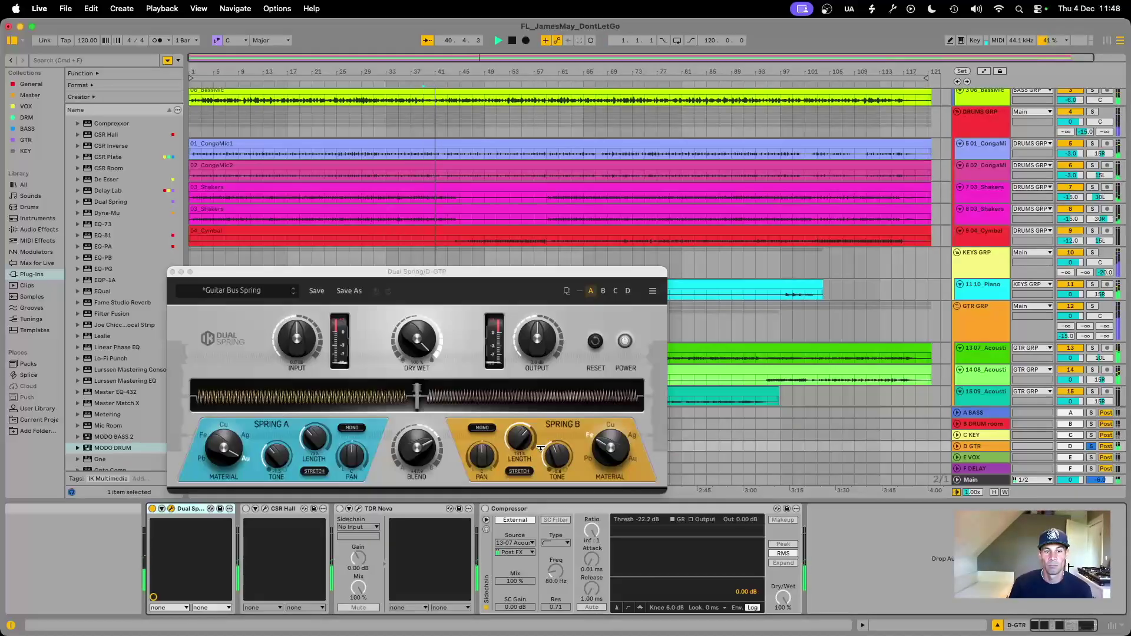
pyautogui.press('space')
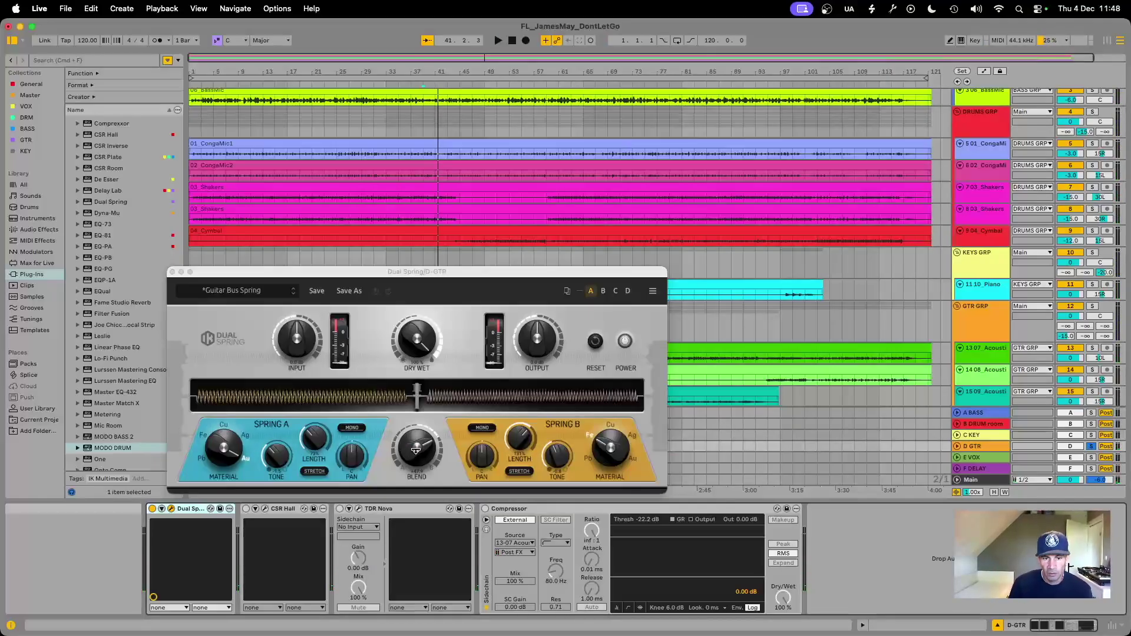
pyautogui.click(416, 450)
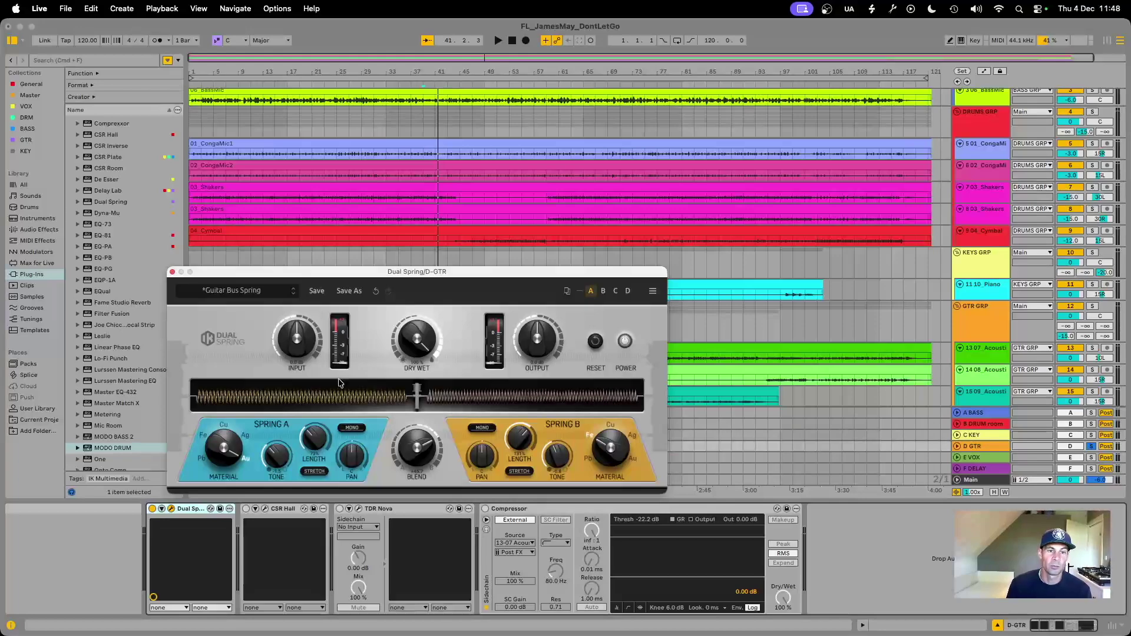
pyautogui.moveTo(230, 279); pyautogui.dragTo(227, 264)
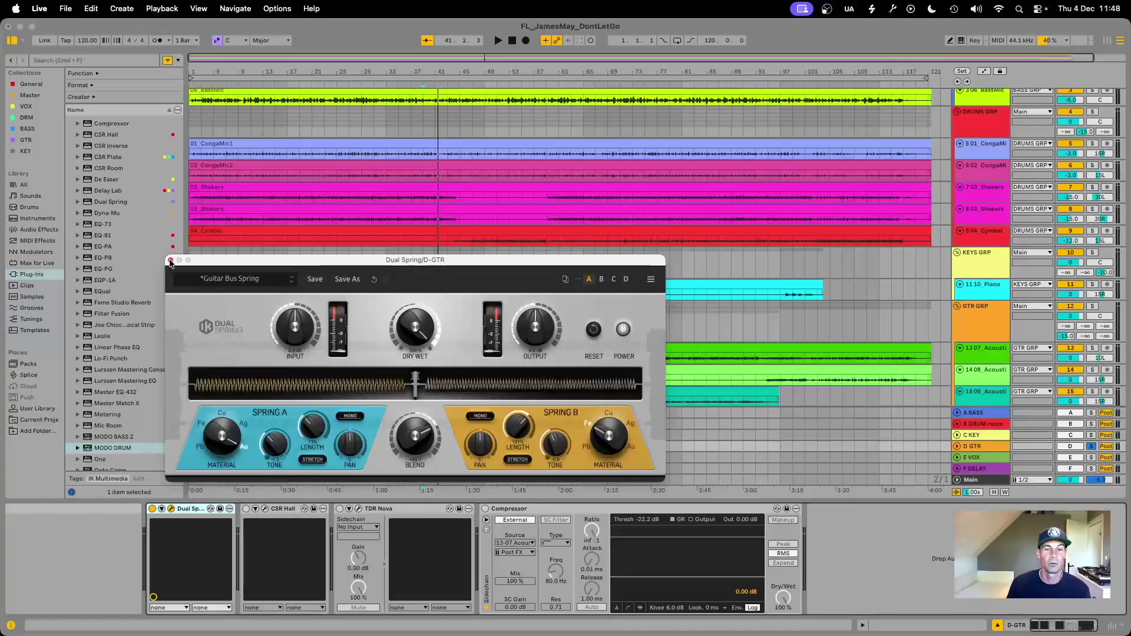
pyautogui.click(170, 260)
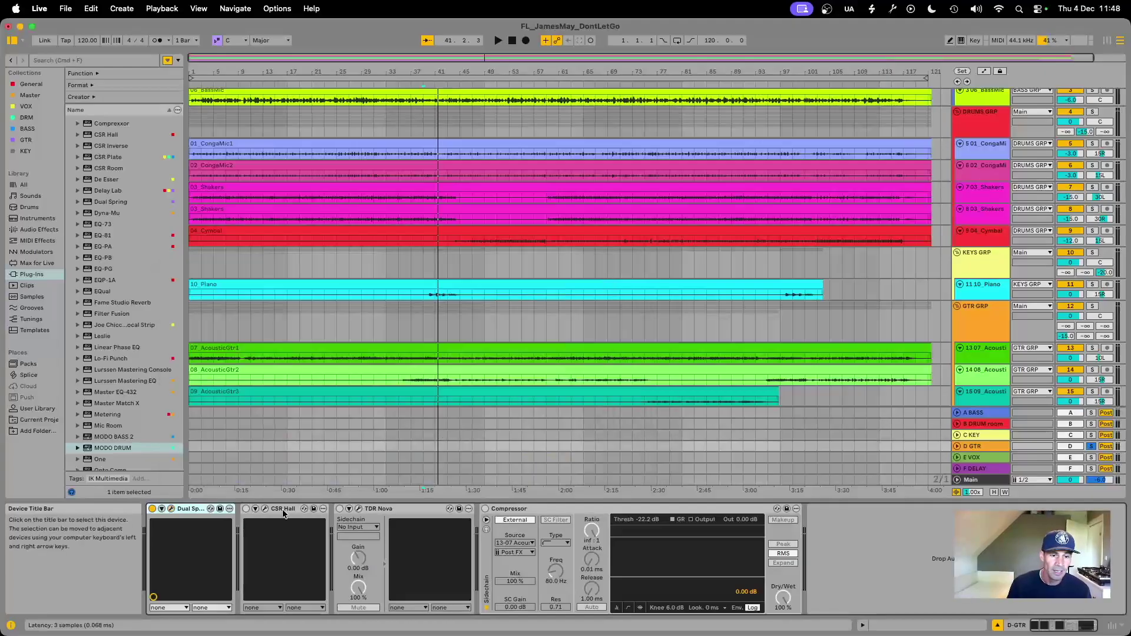
# - Activate CSR Hall on D GTR, review its I/O, Time, Reverb and Reflec settings, and close its window
pyautogui.click(246, 509)
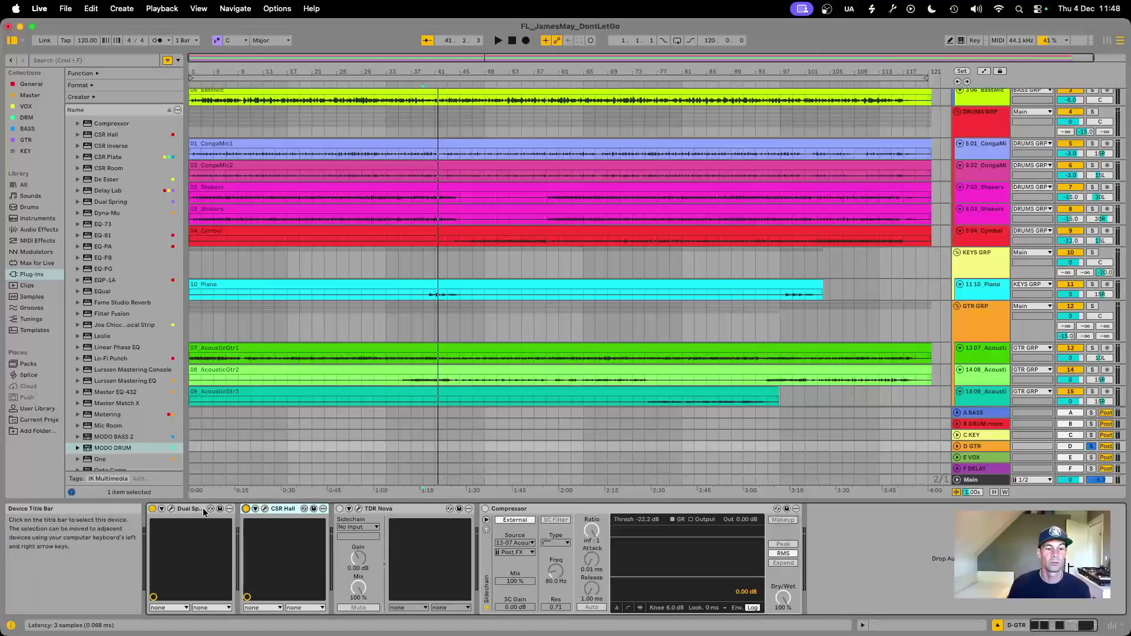
pyautogui.click(265, 510)
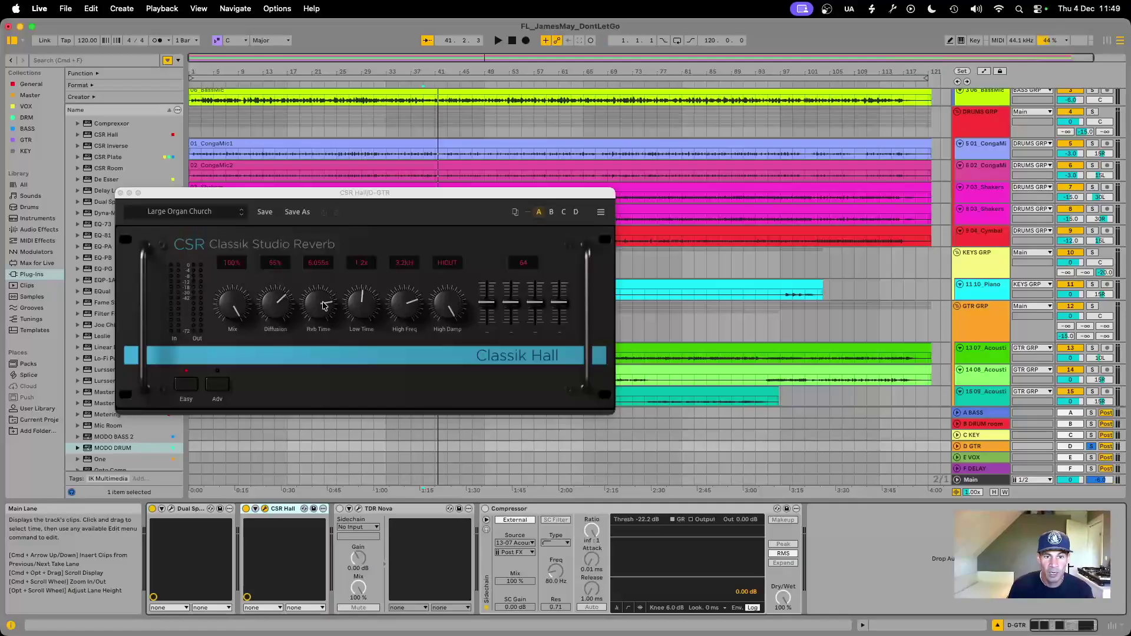
pyautogui.click(221, 386)
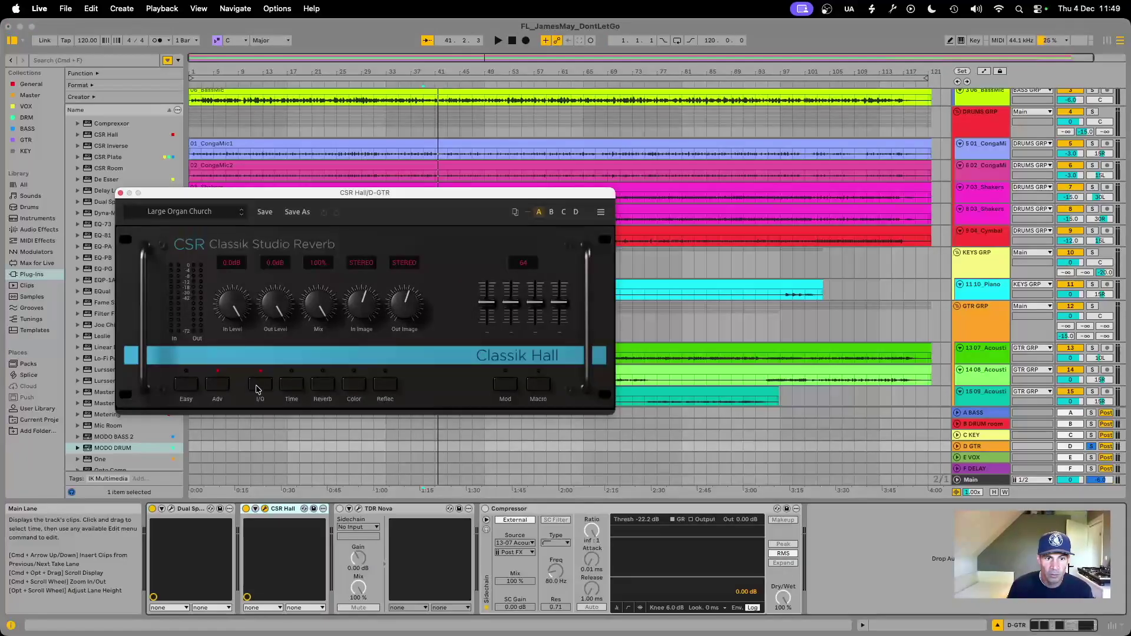
pyautogui.click(289, 385)
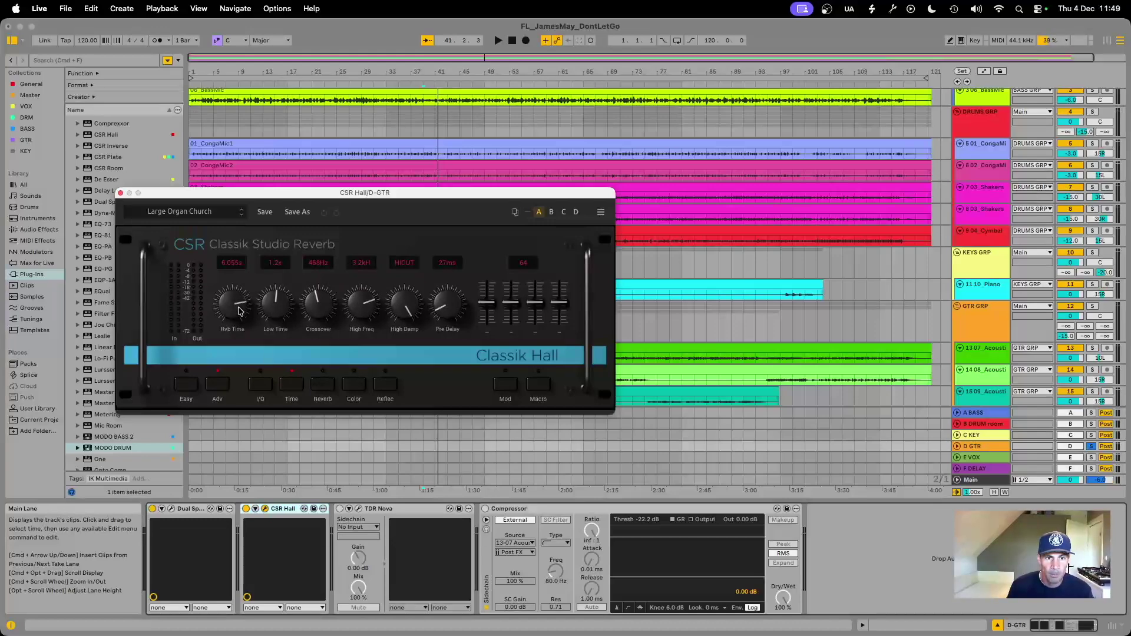
pyautogui.click(322, 384)
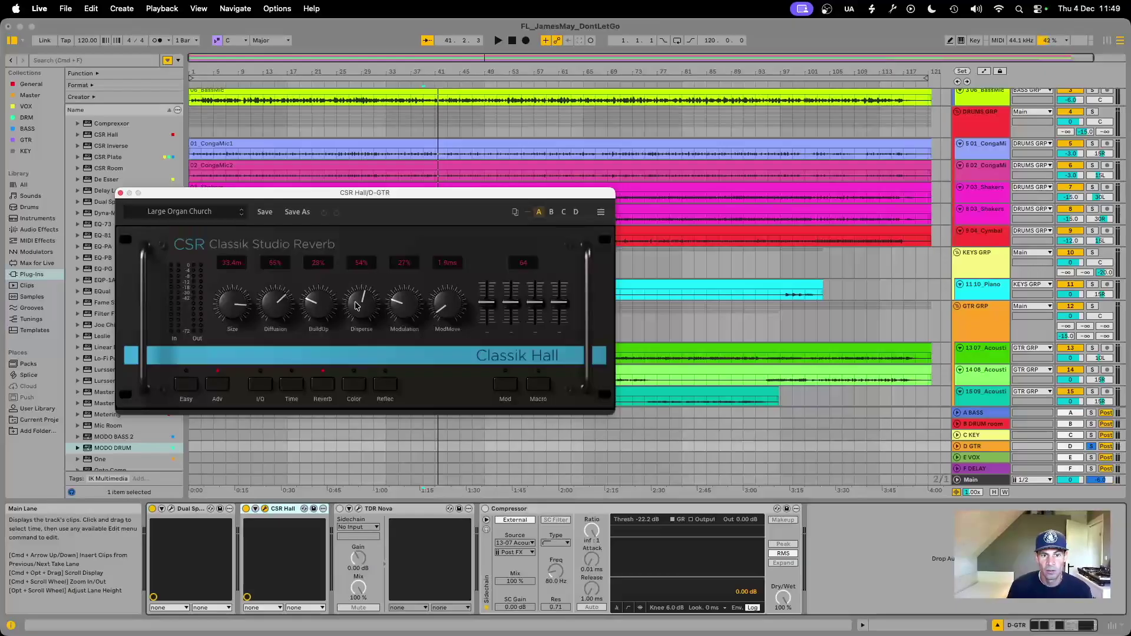
pyautogui.click(385, 384)
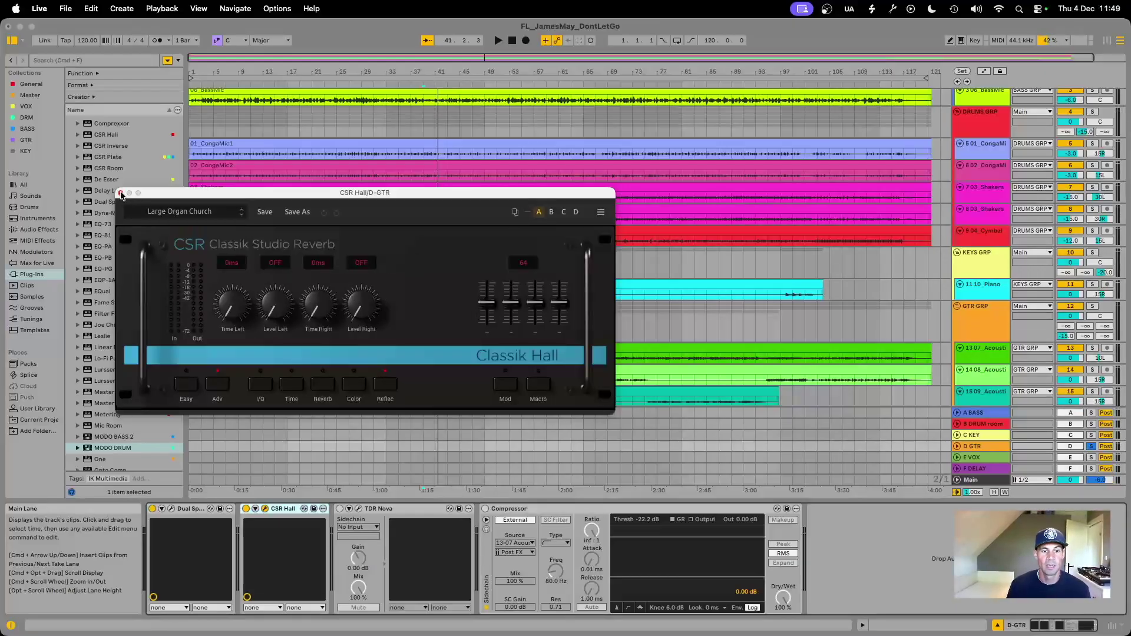
pyautogui.click(121, 193)
# - Review TDR Nova's high-pass and low-pass filter settings on D GTR, and activate the device while playing the soloed return
pyautogui.press('space')
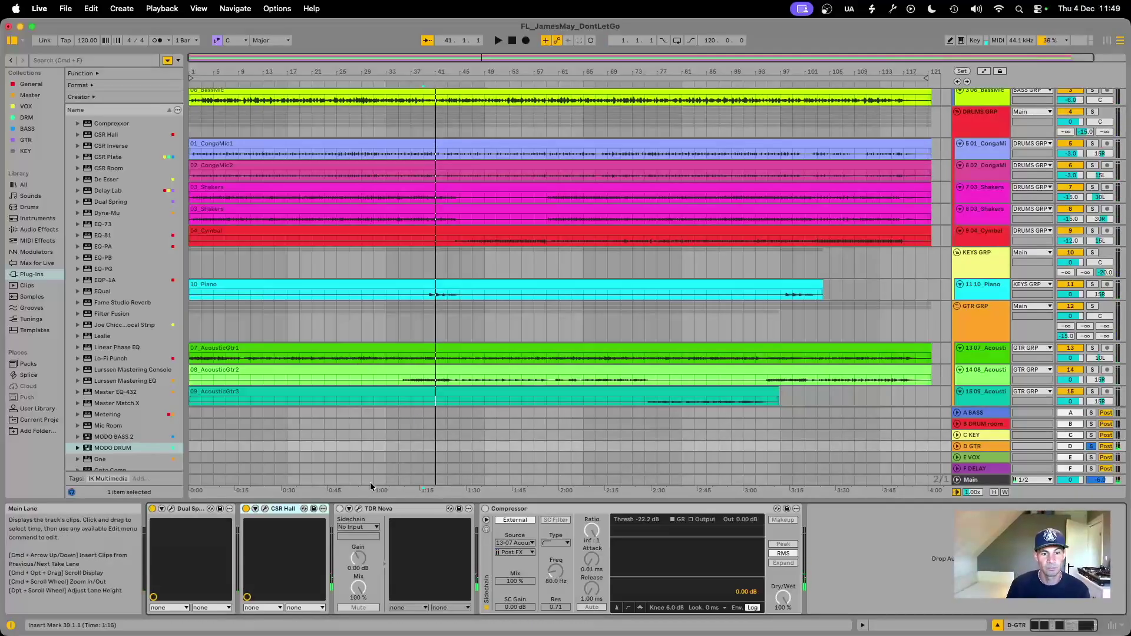
pyautogui.click(353, 510)
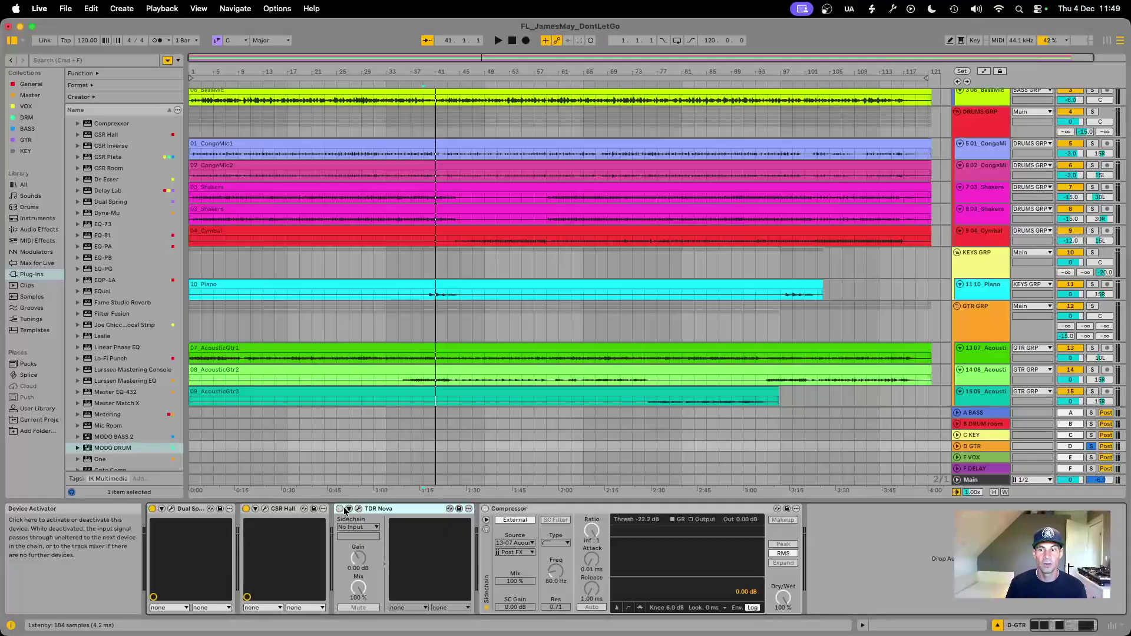
pyautogui.scroll(-2, 845, 325)
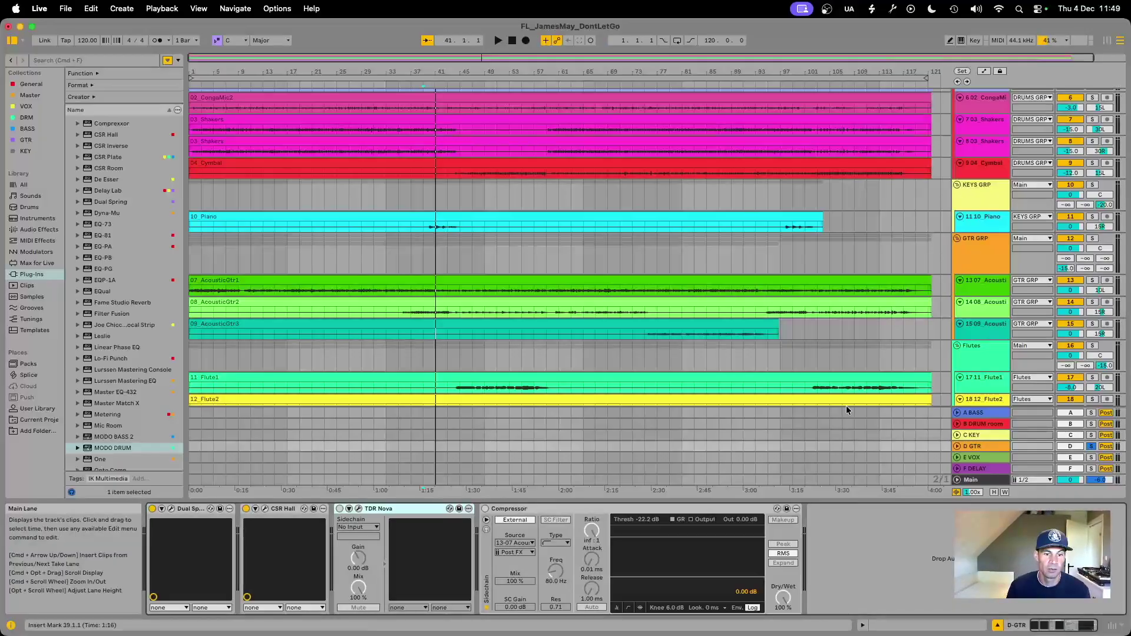
pyautogui.click(358, 509)
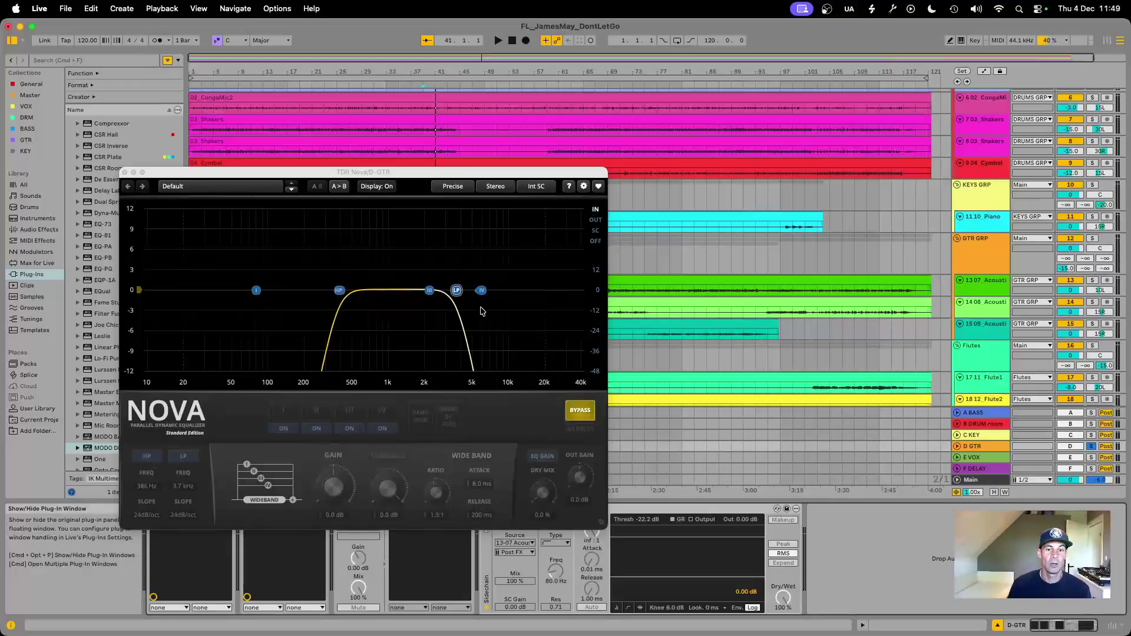
pyautogui.click(124, 173)
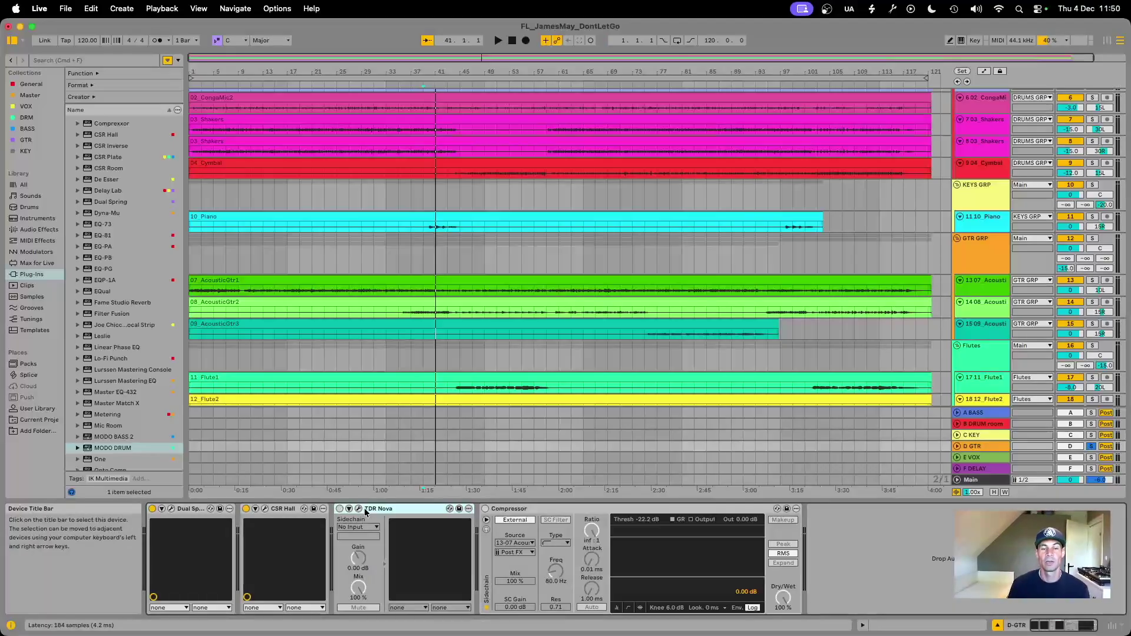
pyautogui.press('space')
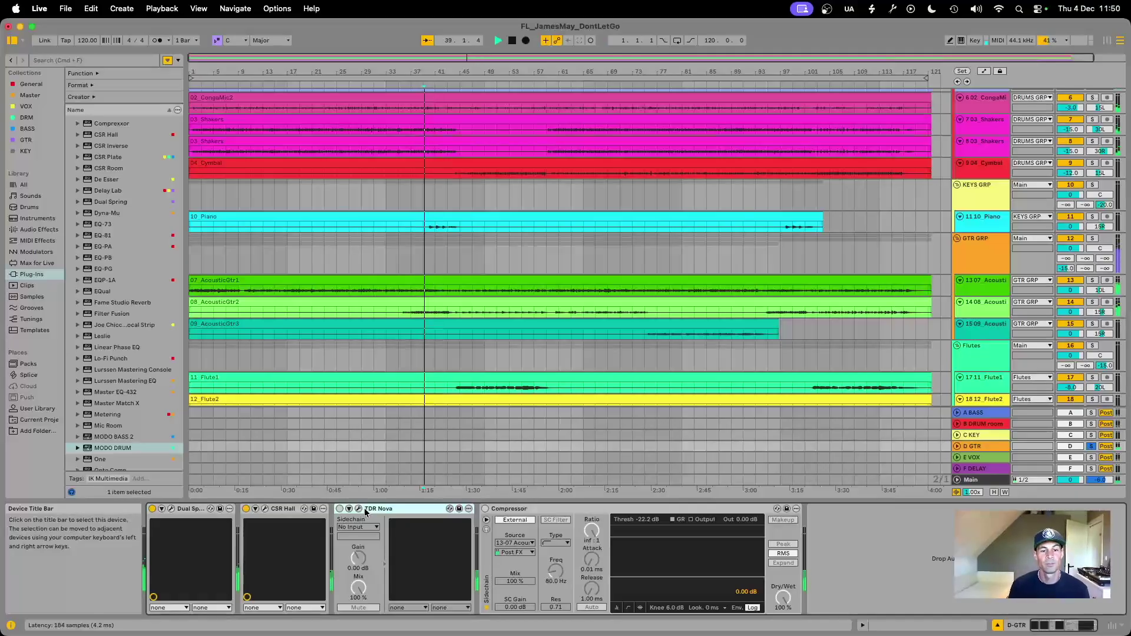
pyautogui.click(339, 509)
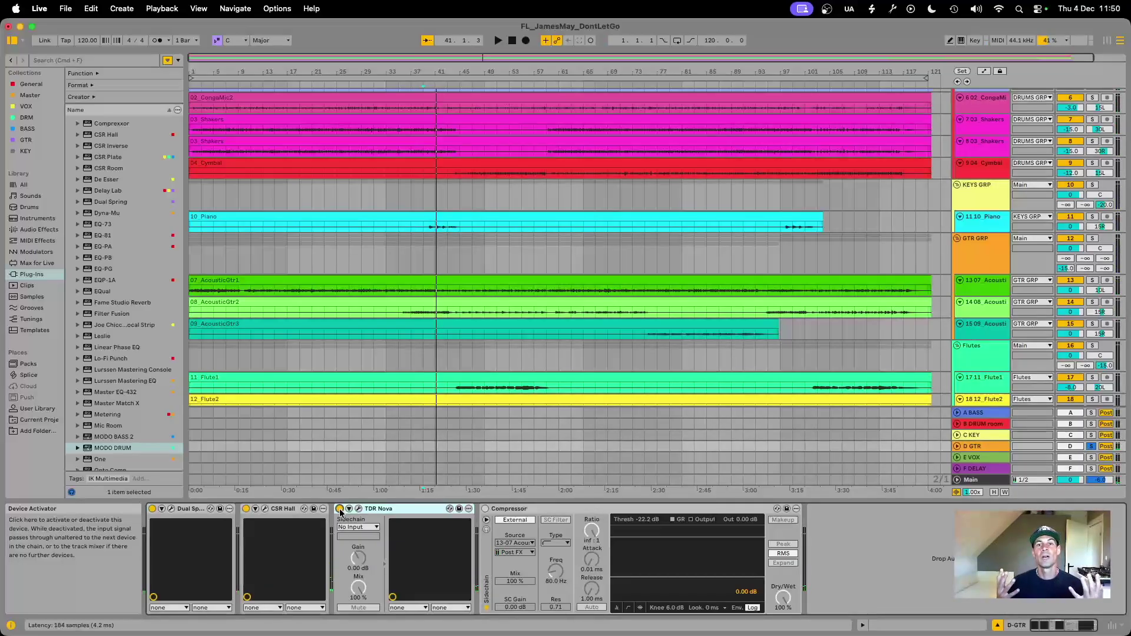
# - Activate the Compressor on D GTR and review the choices for its external sidechain source
pyautogui.click(512, 509)
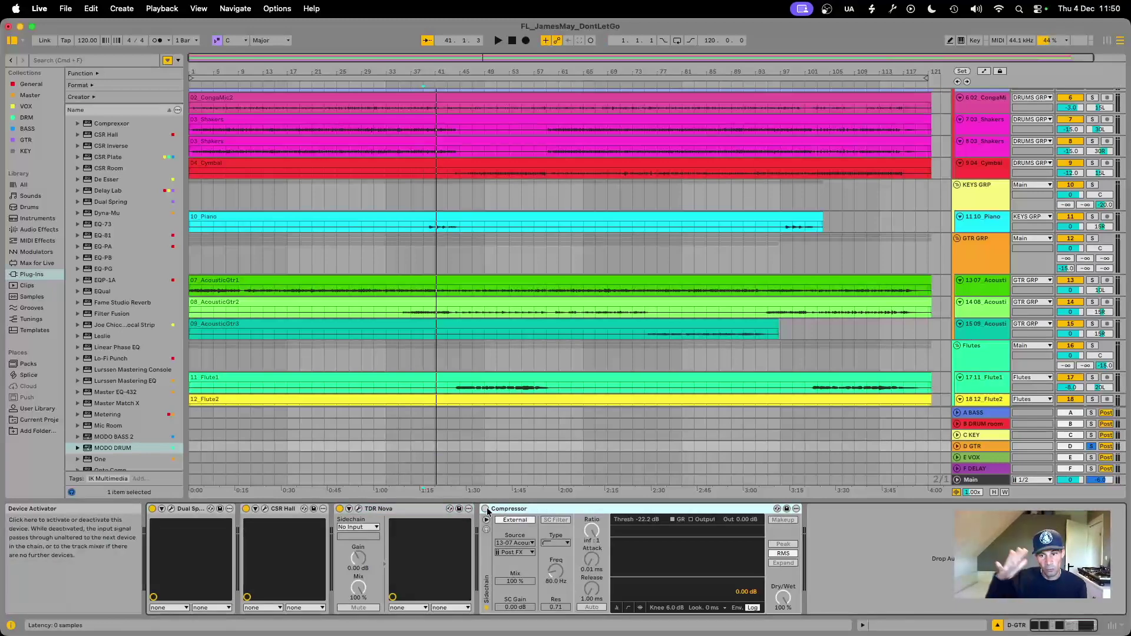
pyautogui.click(485, 509)
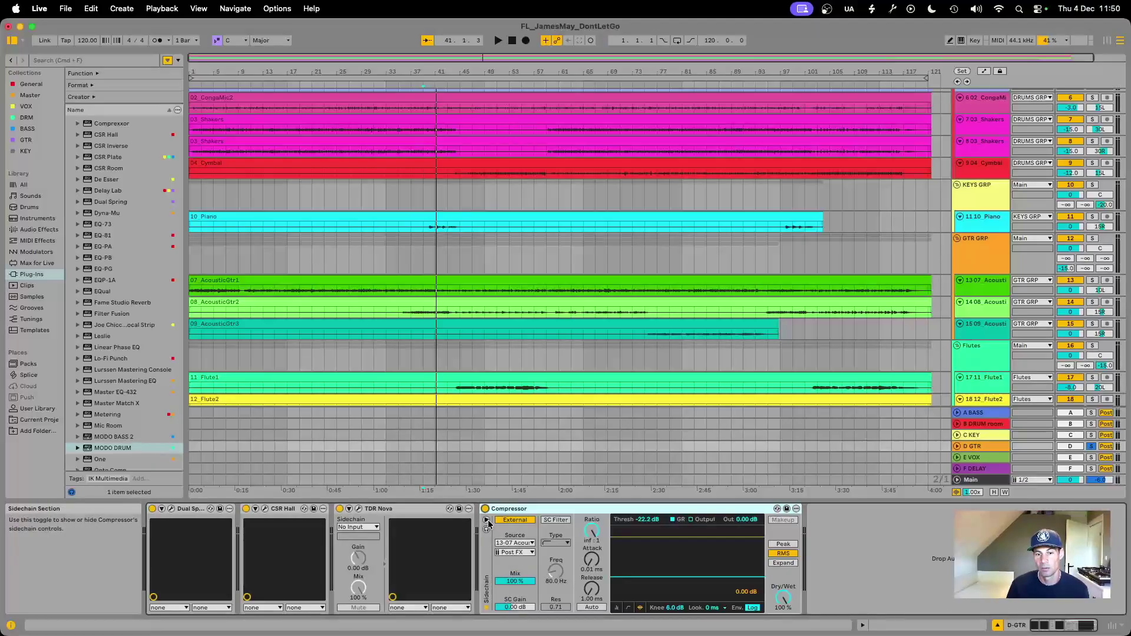
pyautogui.click(524, 543)
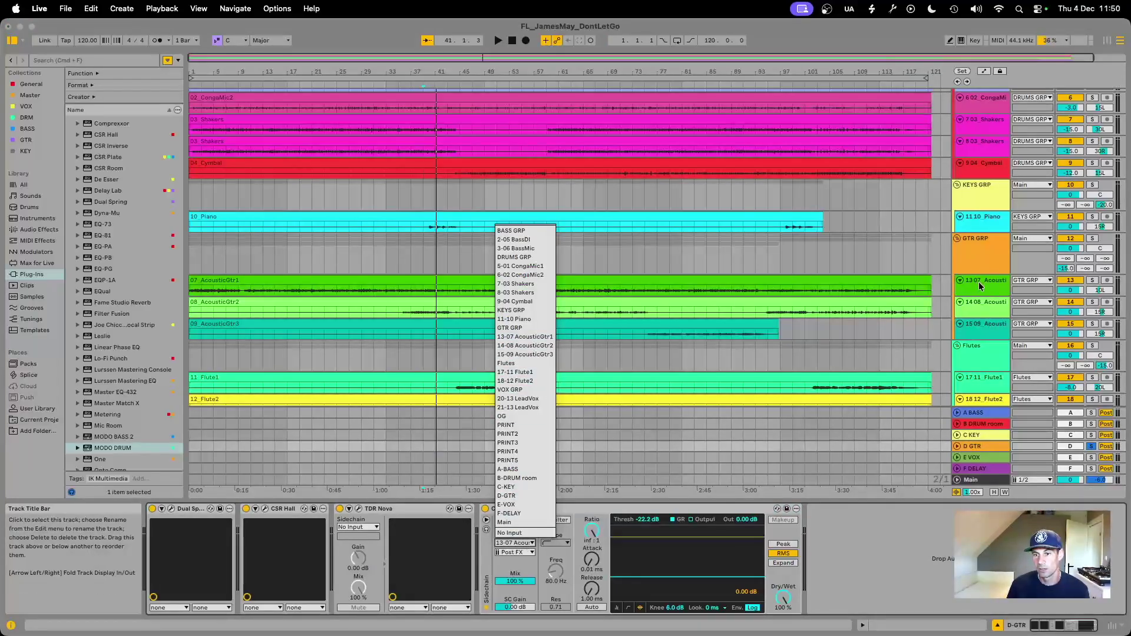
# - Play the soloed D GTR return from bar 9 and compare its sound with the Compressor off and on
pyautogui.press('space')
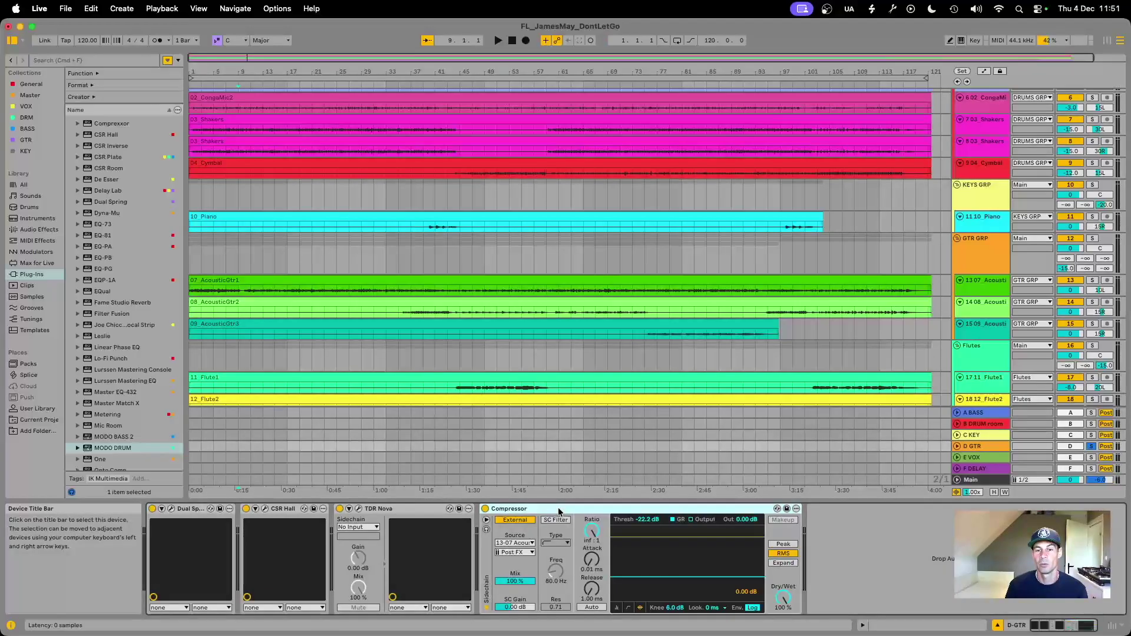
pyautogui.click(484, 509)
pyautogui.press('space')
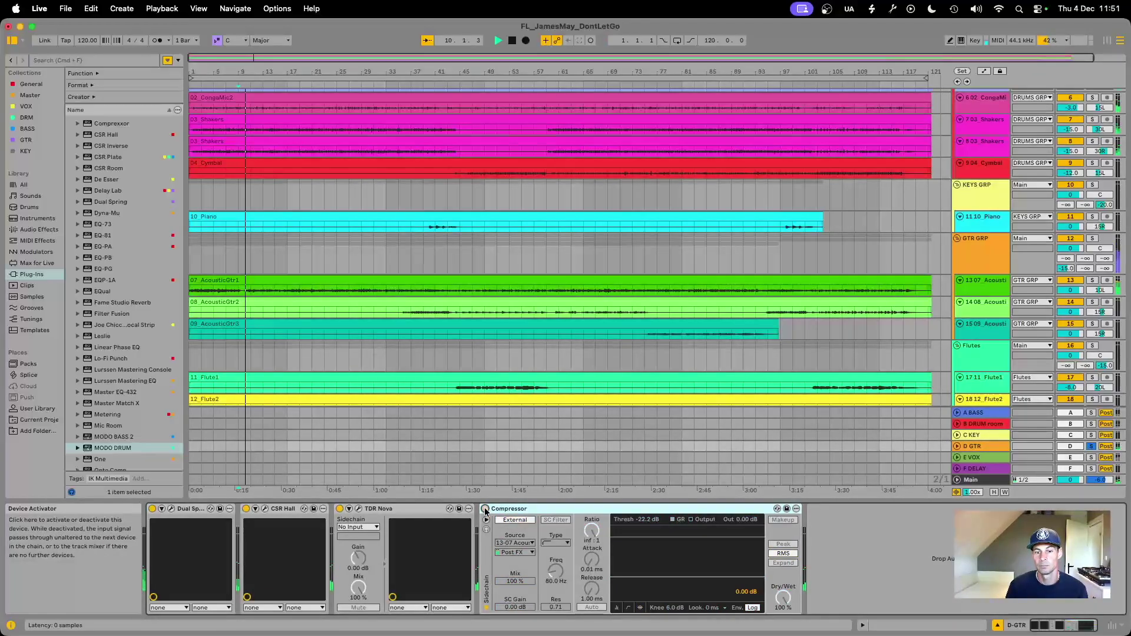
pyautogui.click(484, 509)
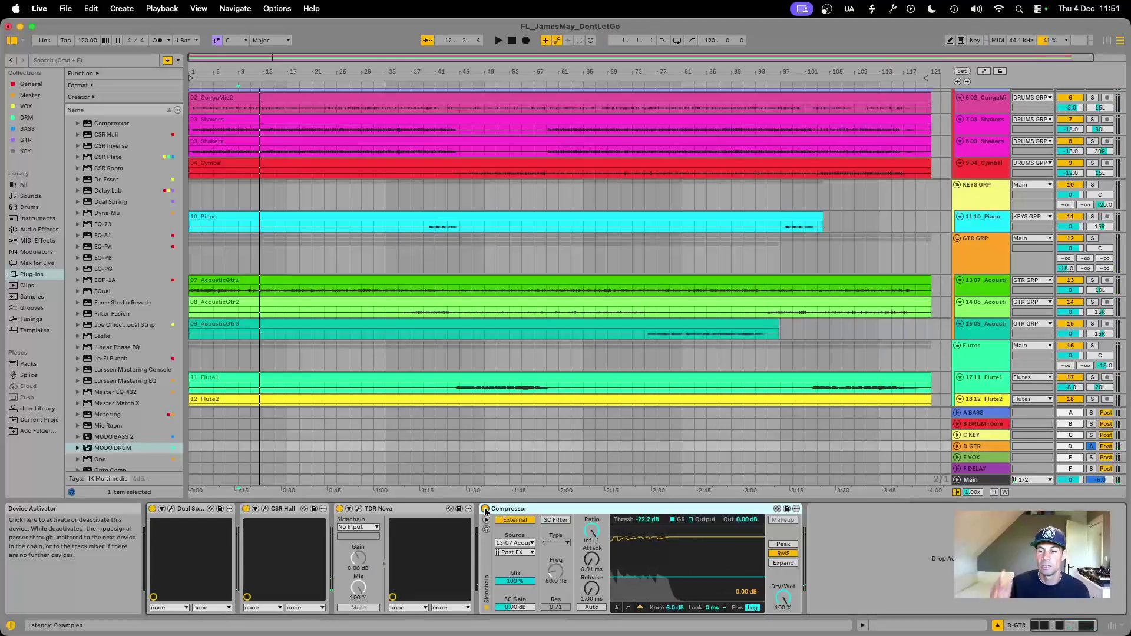
# - Solo the E VOX return and open its CSR Plate reverb window
pyautogui.click(988, 458)
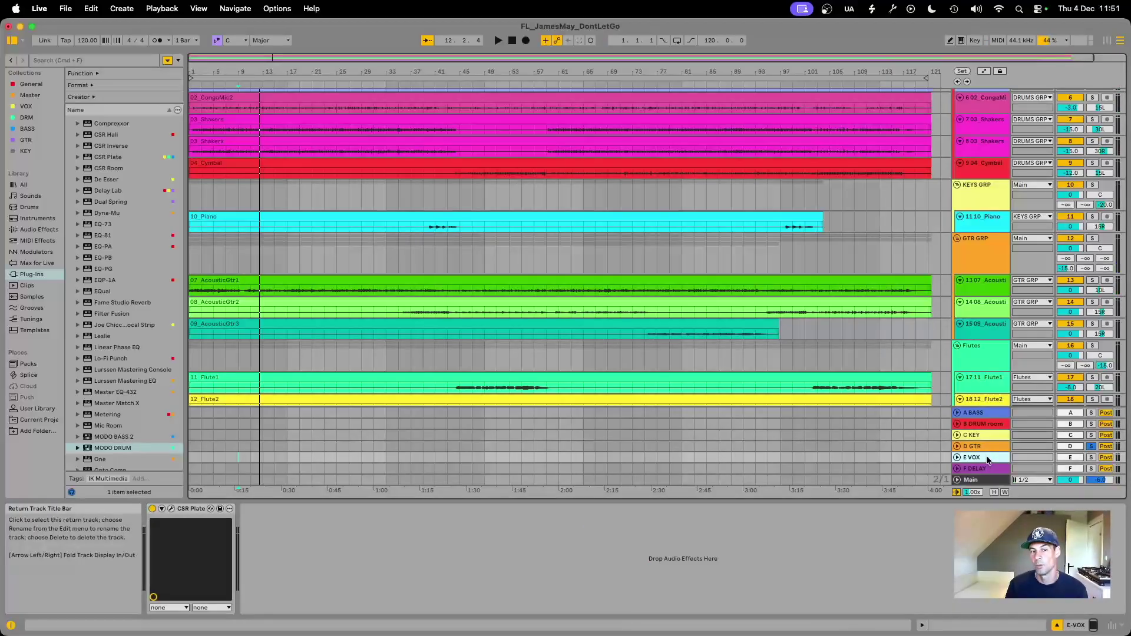
pyautogui.scroll(1, 972, 454)
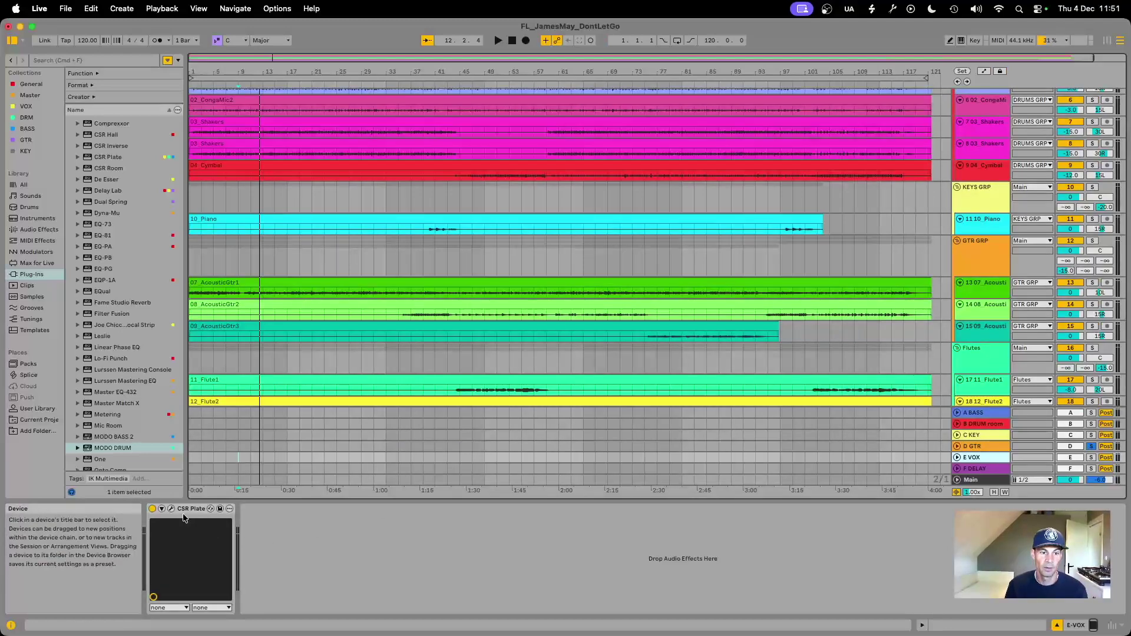
pyautogui.press('s')
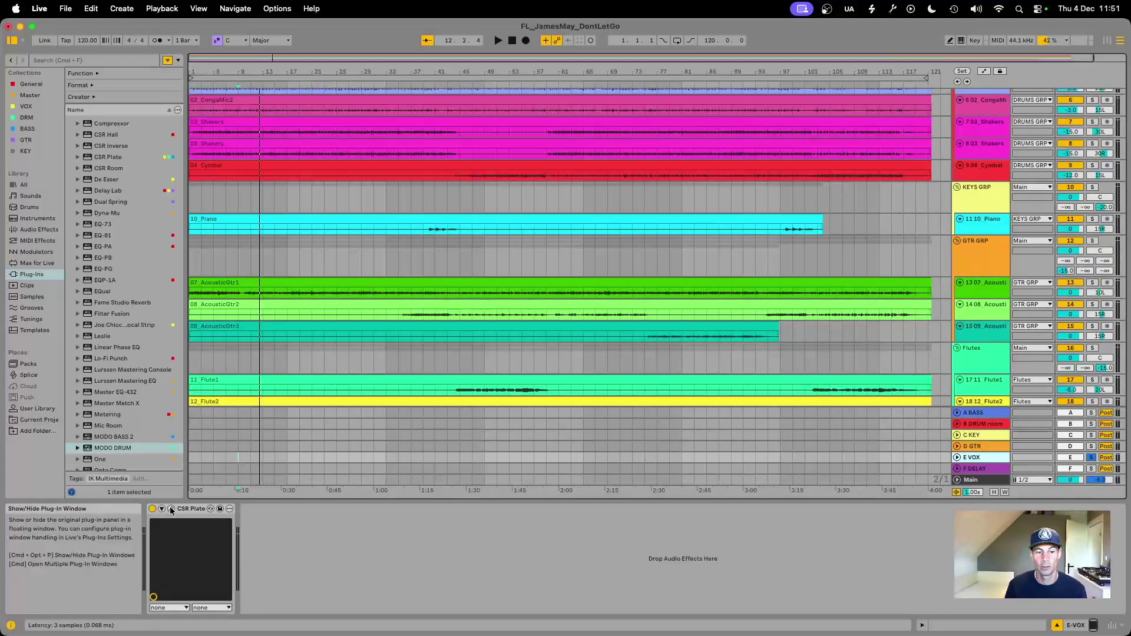
pyautogui.click(171, 508)
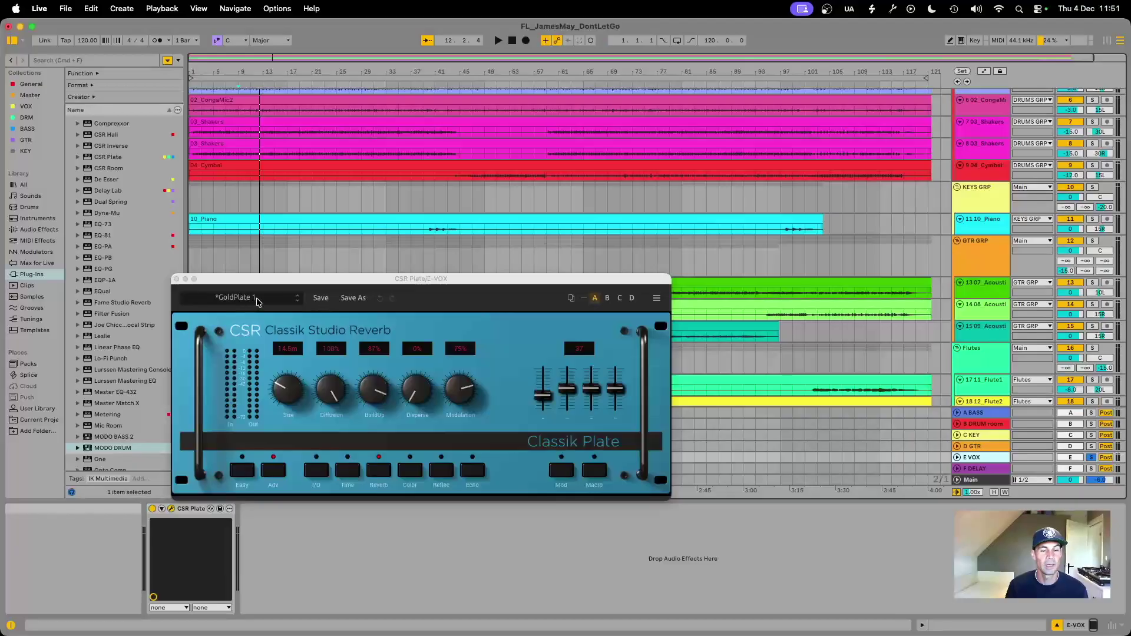
# - Play the soloed E VOX return from bar 9 while viewing CSR Plate, and move the plug-in window higher
pyautogui.scroll(5, 853, 121)
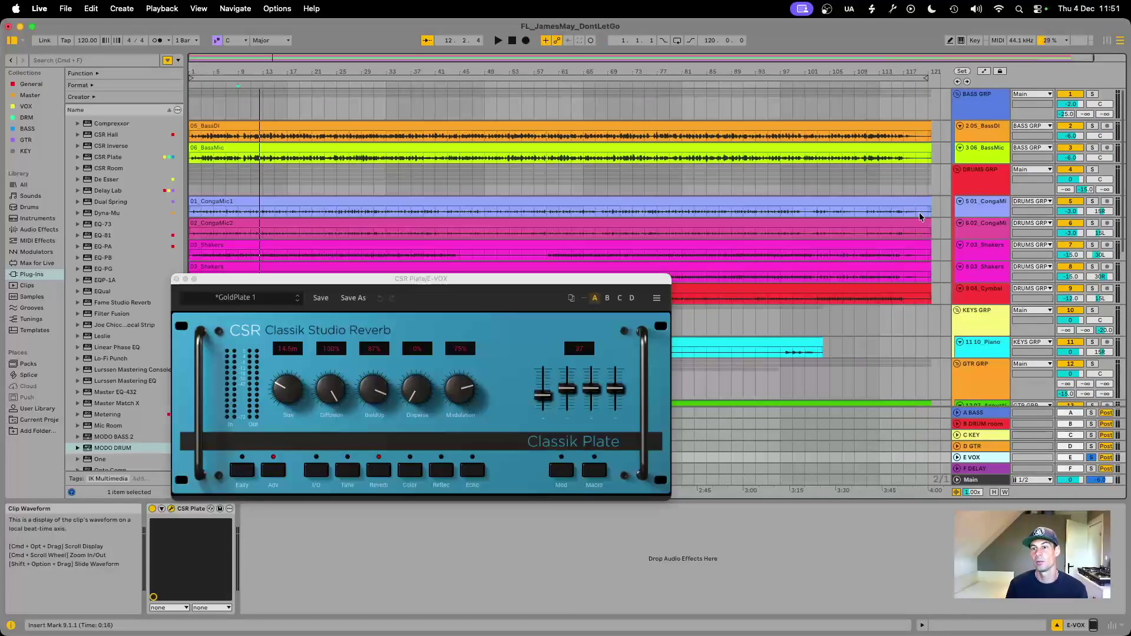
pyautogui.scroll(-12, 769, 311)
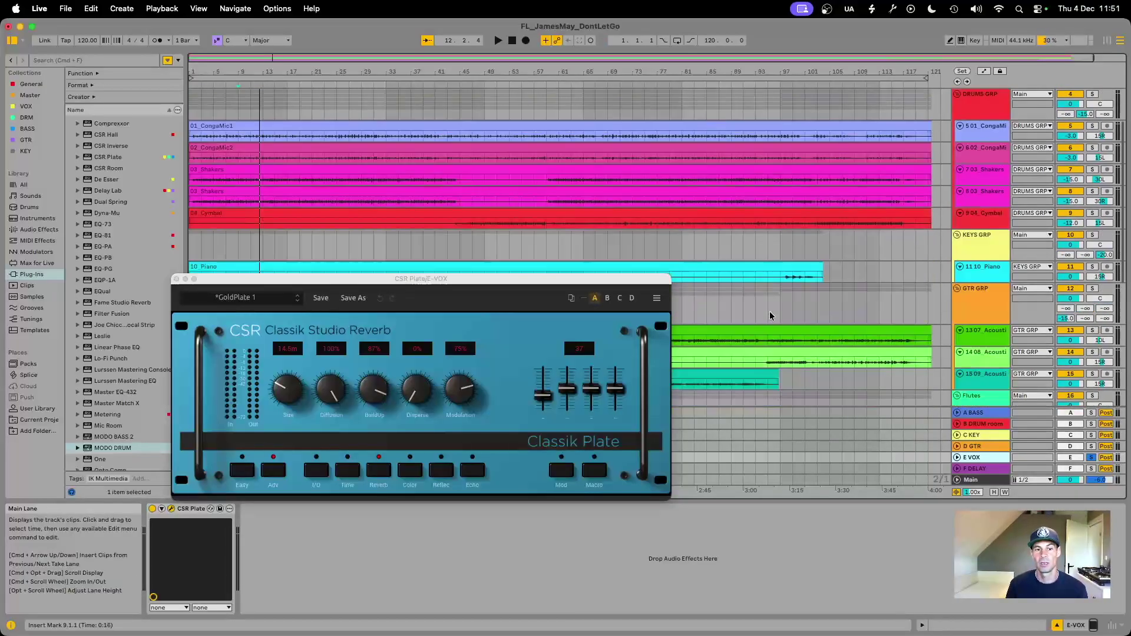
pyautogui.press('space')
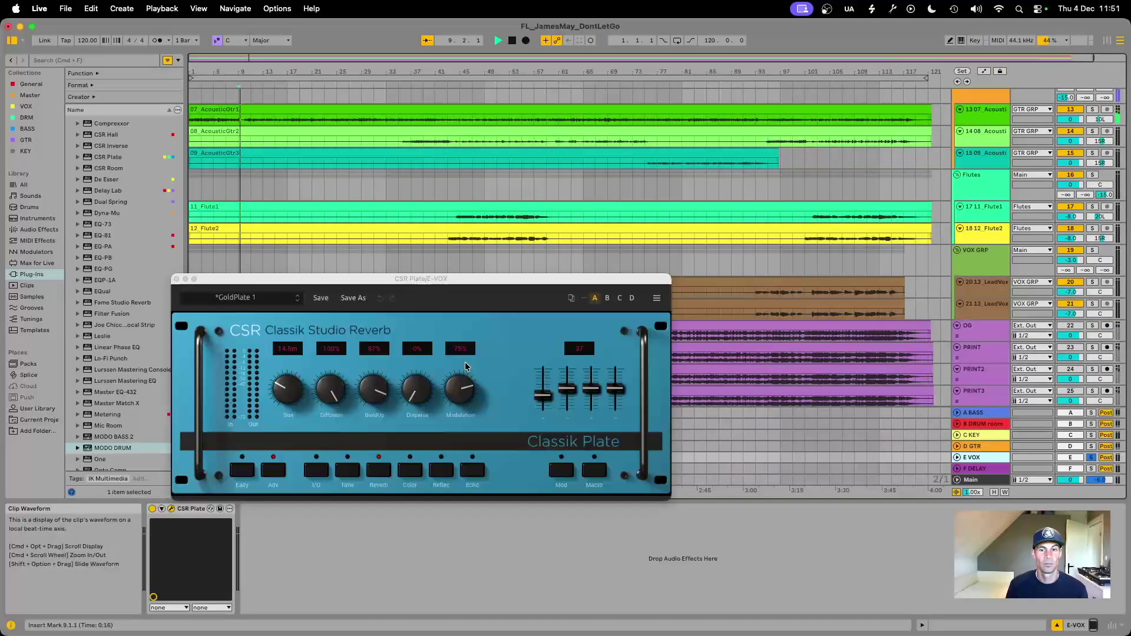
pyautogui.moveTo(414, 280); pyautogui.dragTo(441, 227)
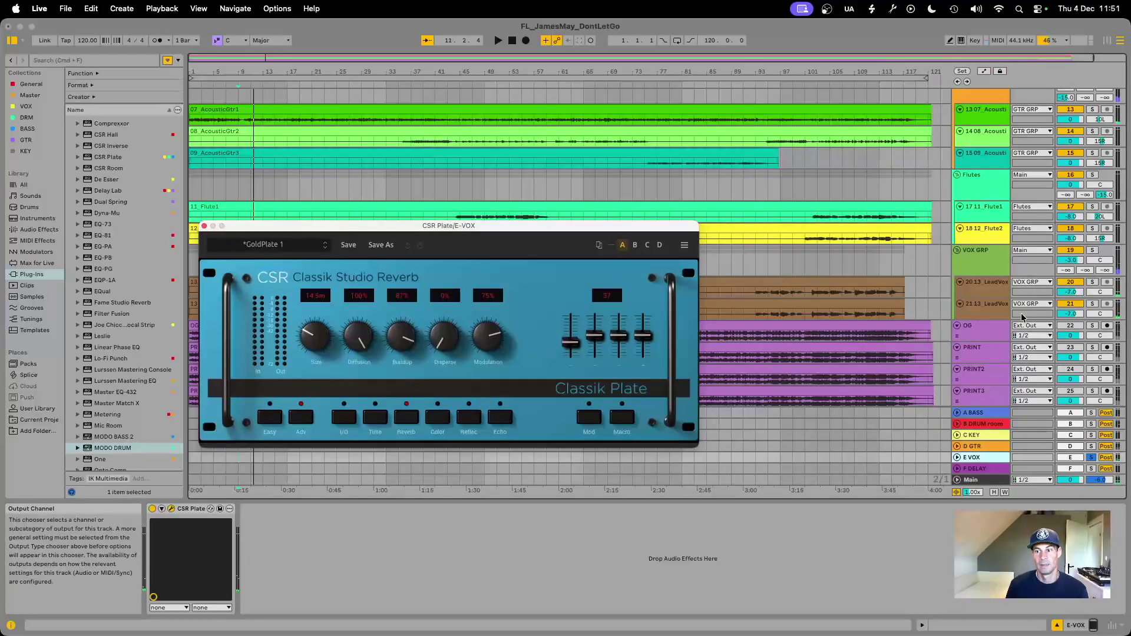
# - Enlarge the first LeadVox track and VOX GRP to check their sends, and restore the compact track heights
pyautogui.scroll(1, 1001, 313)
pyautogui.moveTo(993, 304); pyautogui.dragTo(990, 319)
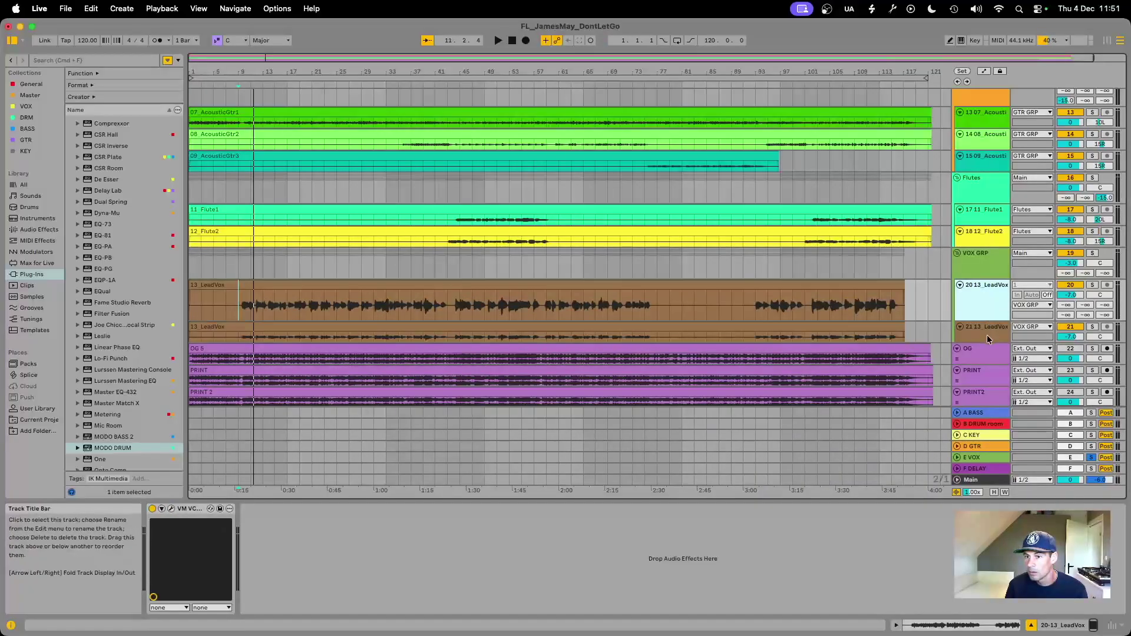
pyautogui.moveTo(983, 279); pyautogui.dragTo(982, 287)
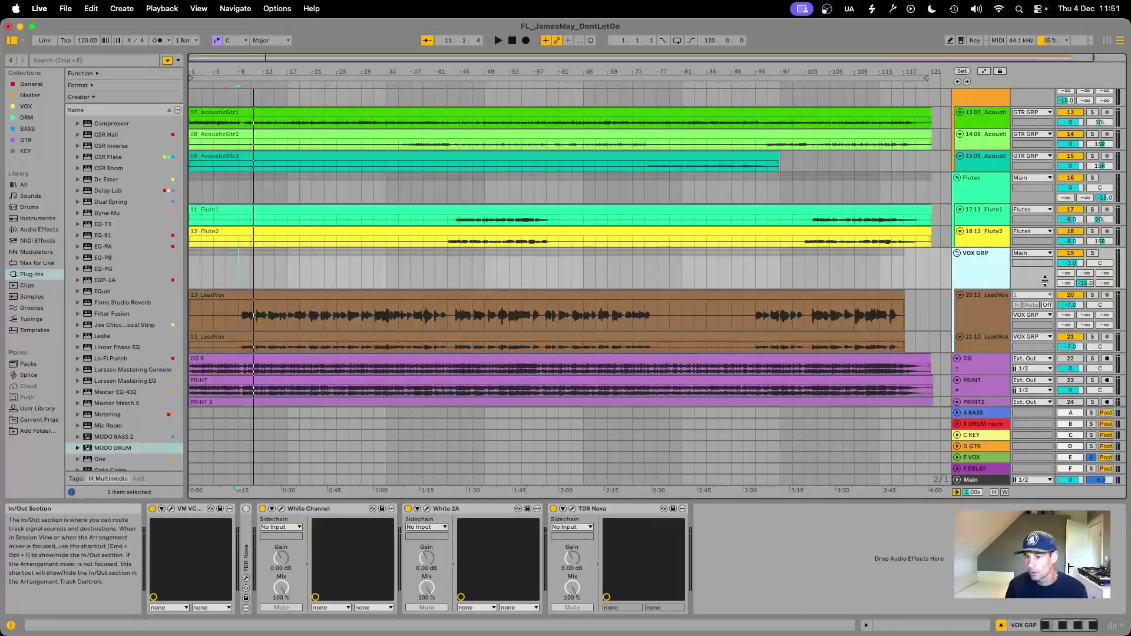
pyautogui.moveTo(992, 332); pyautogui.dragTo(974, 275)
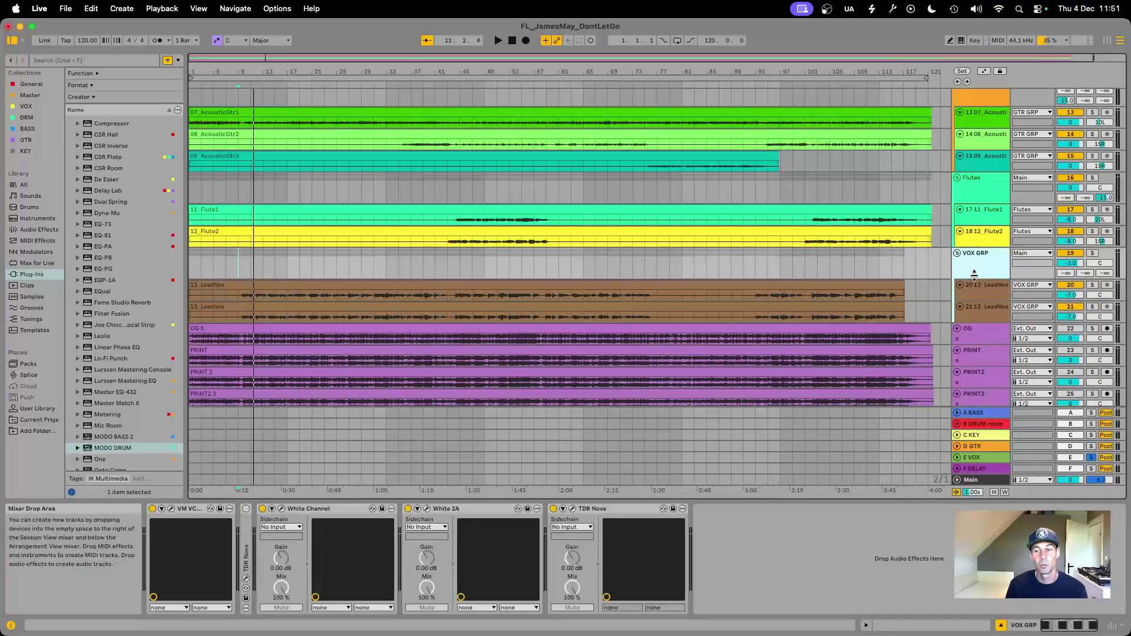
pyautogui.press('Left')
pyautogui.press('Right')
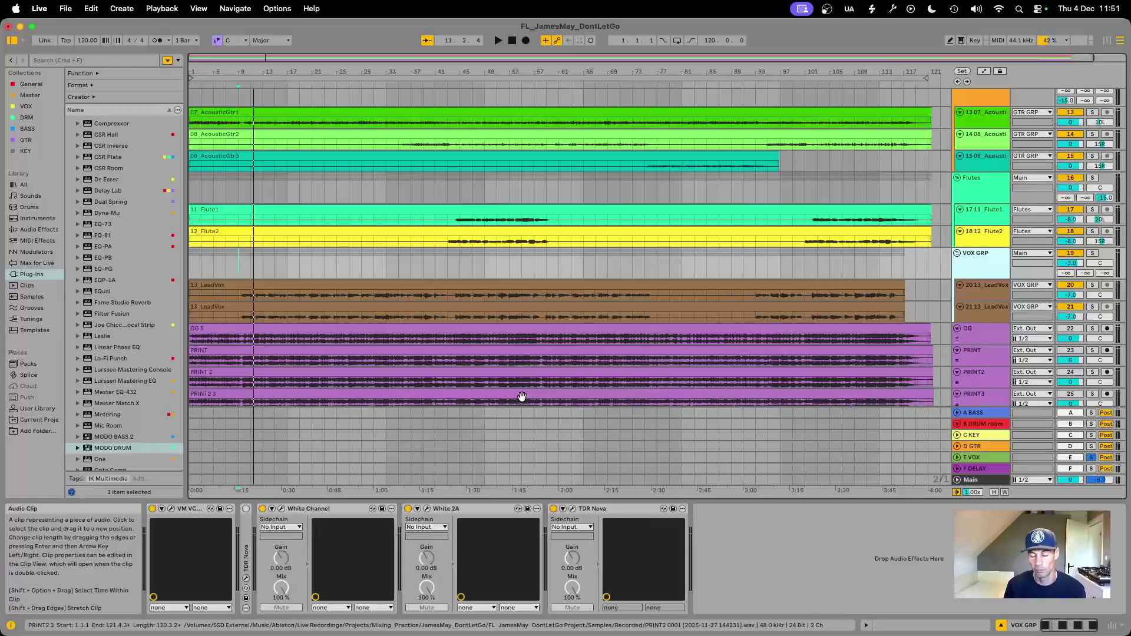
# - Deactivate the tape plug-in, VC-670, Quad, Stealth and Youlean devices on the Main track, leaving VM VCC active
pyautogui.scroll(-3, 559, 377)
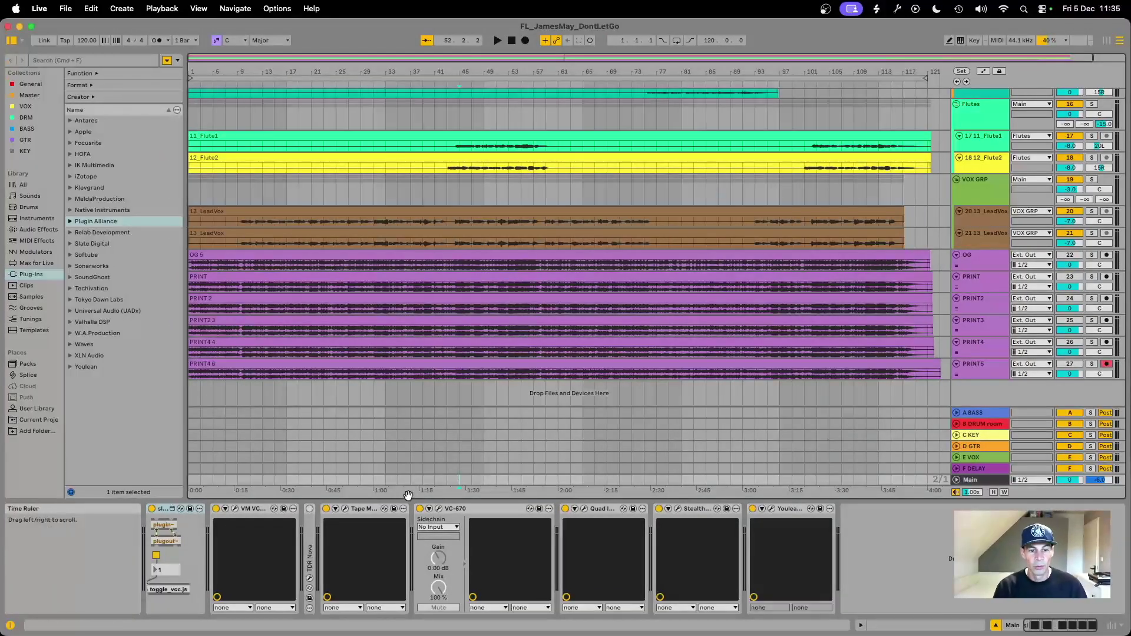
pyautogui.click(247, 510)
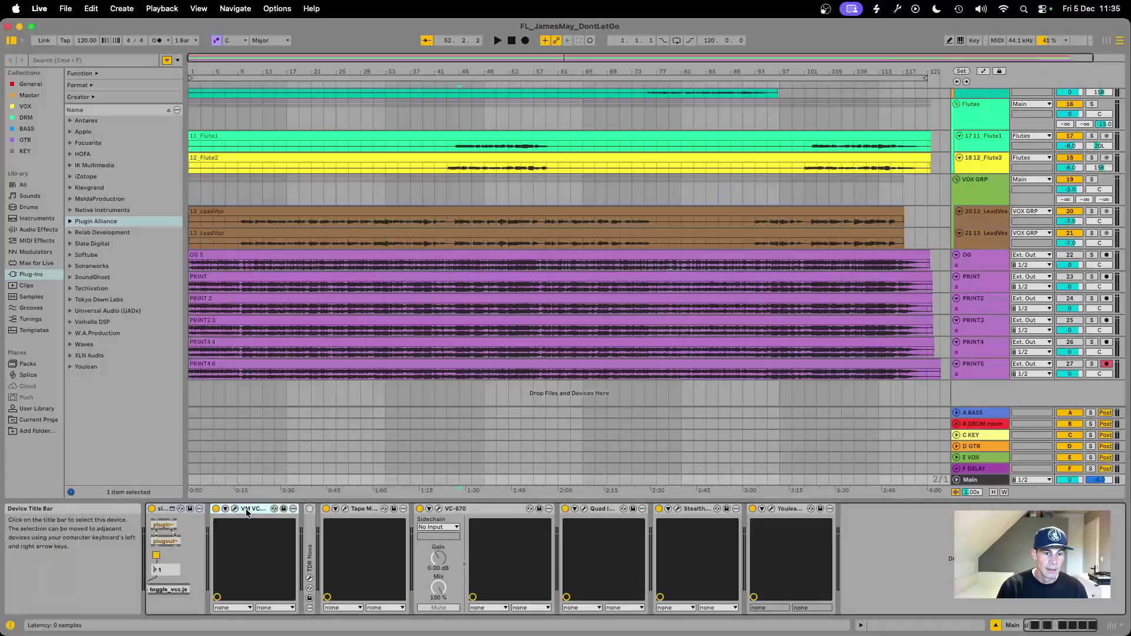
pyautogui.click(420, 509)
pyautogui.click(566, 509)
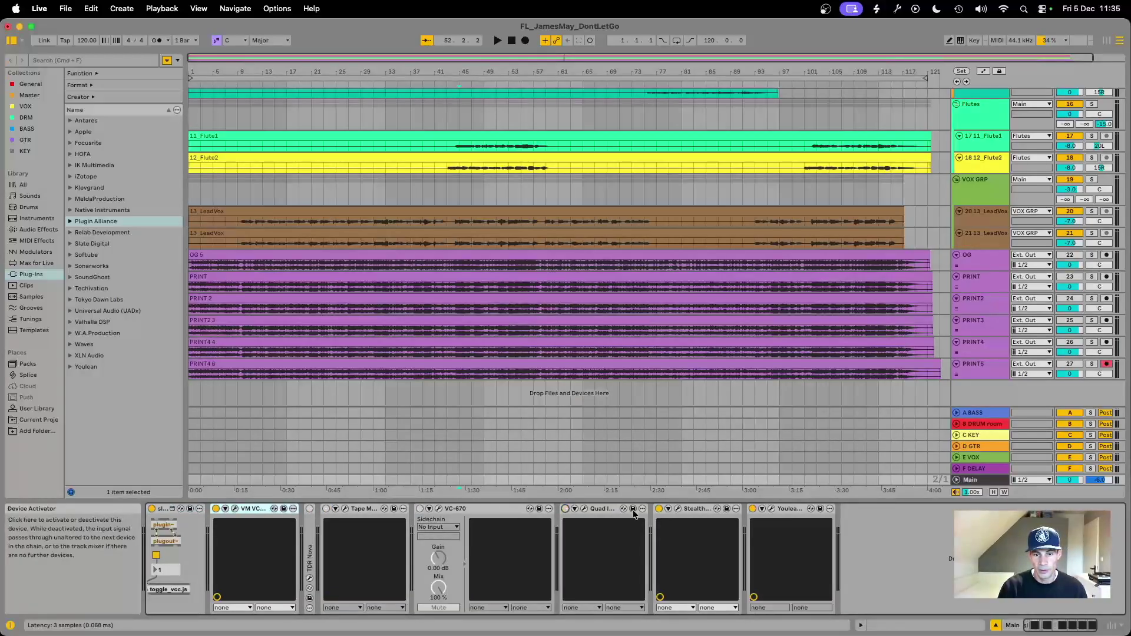
pyautogui.click(659, 509)
pyautogui.click(752, 508)
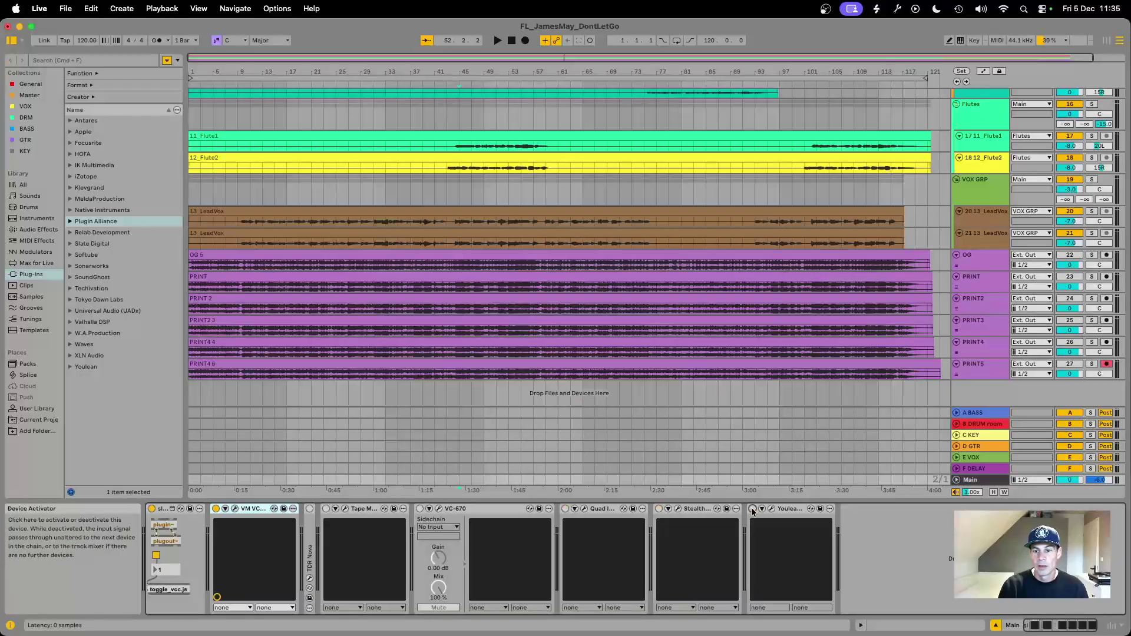
# - Open VM VCC MixBuss on the Main track, play the mix from bar 41 to audition it, and close its window
pyautogui.click(235, 509)
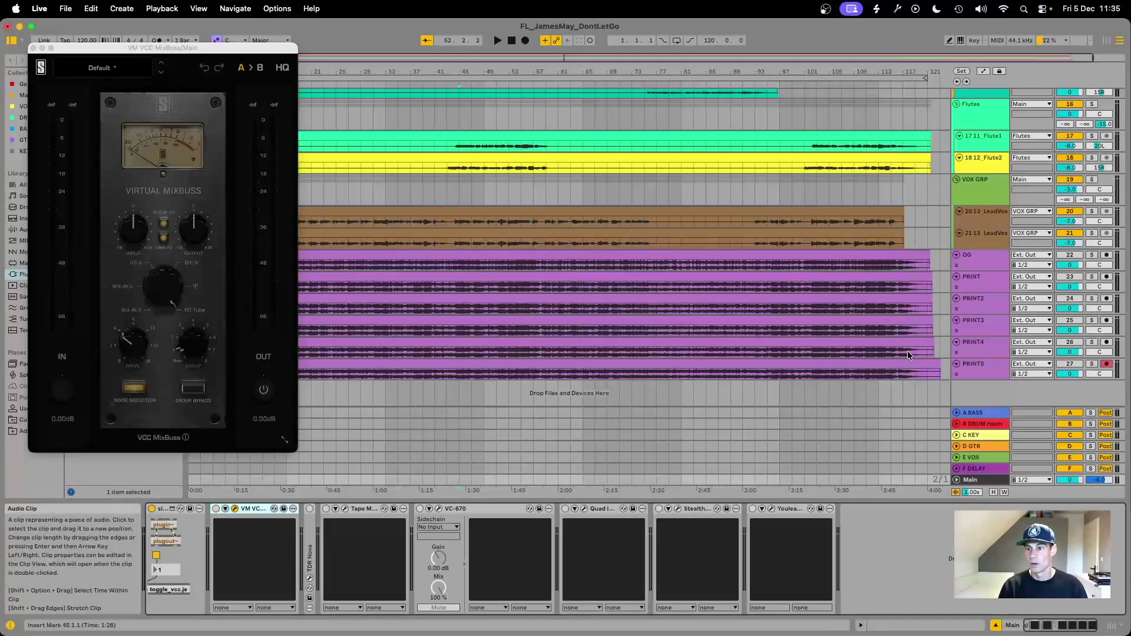
pyautogui.click(435, 197)
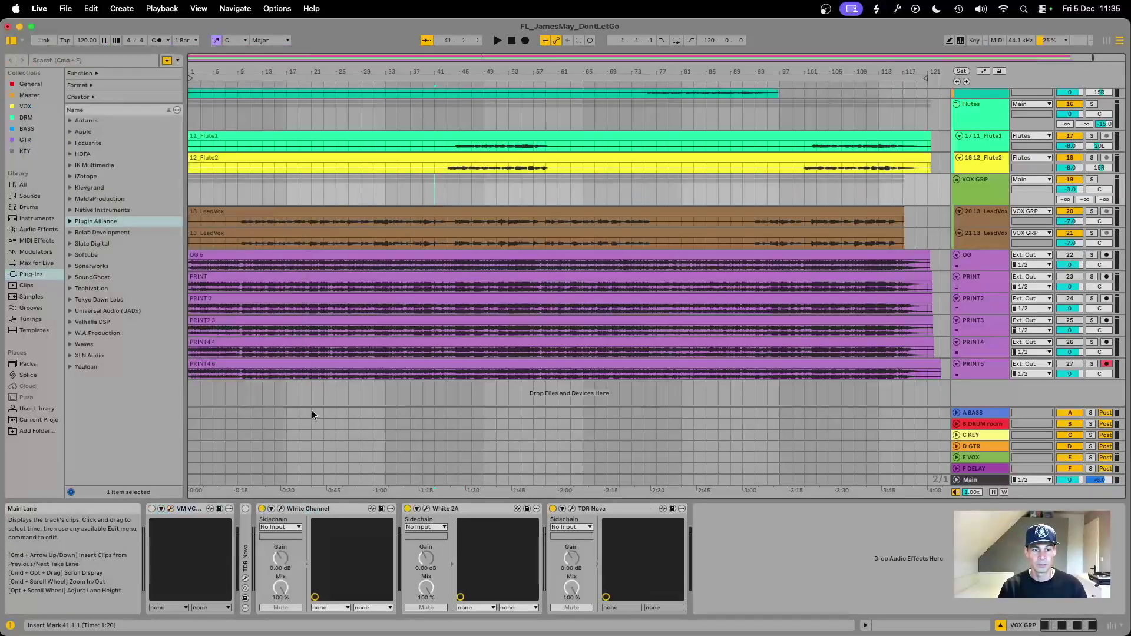
pyautogui.click(988, 480)
pyautogui.press('space')
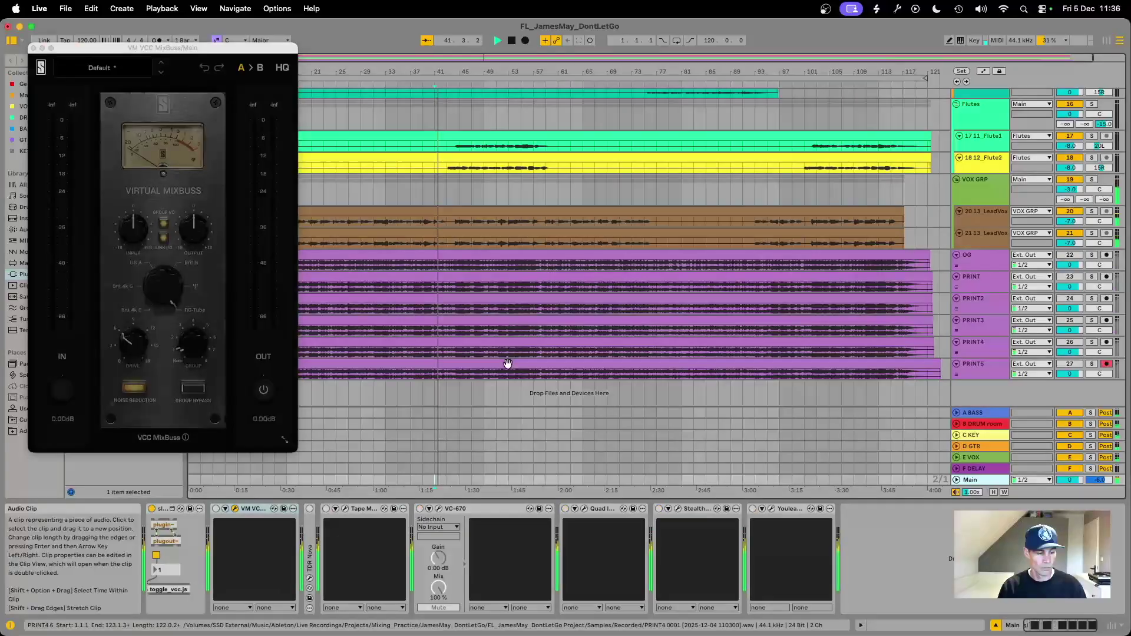
pyautogui.hscroll(1, 486, 311)
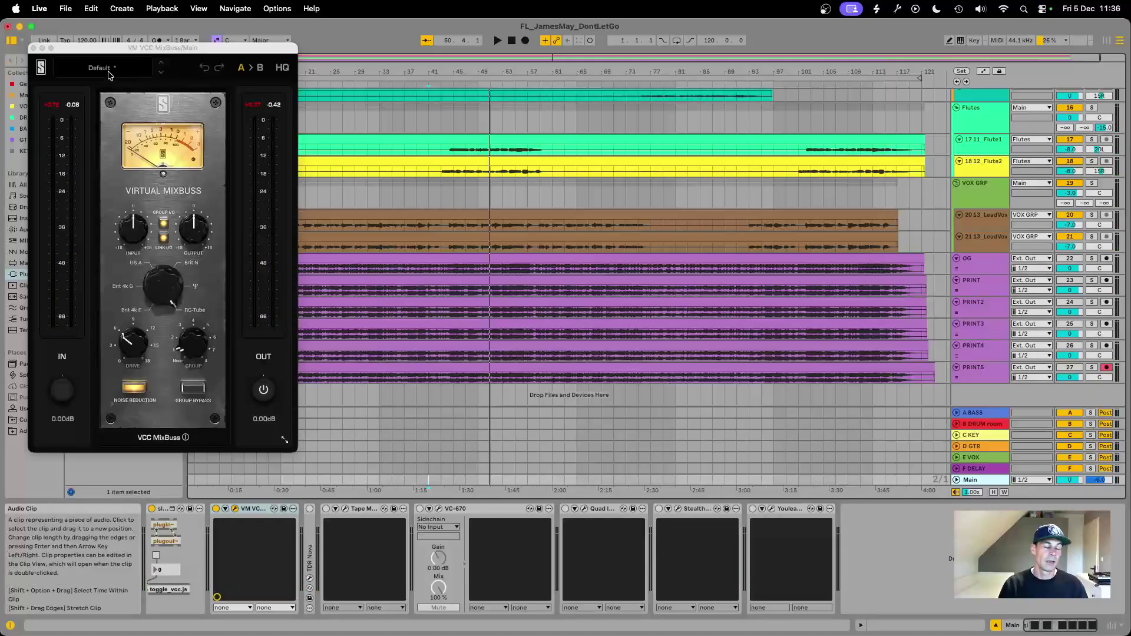
pyautogui.click(32, 48)
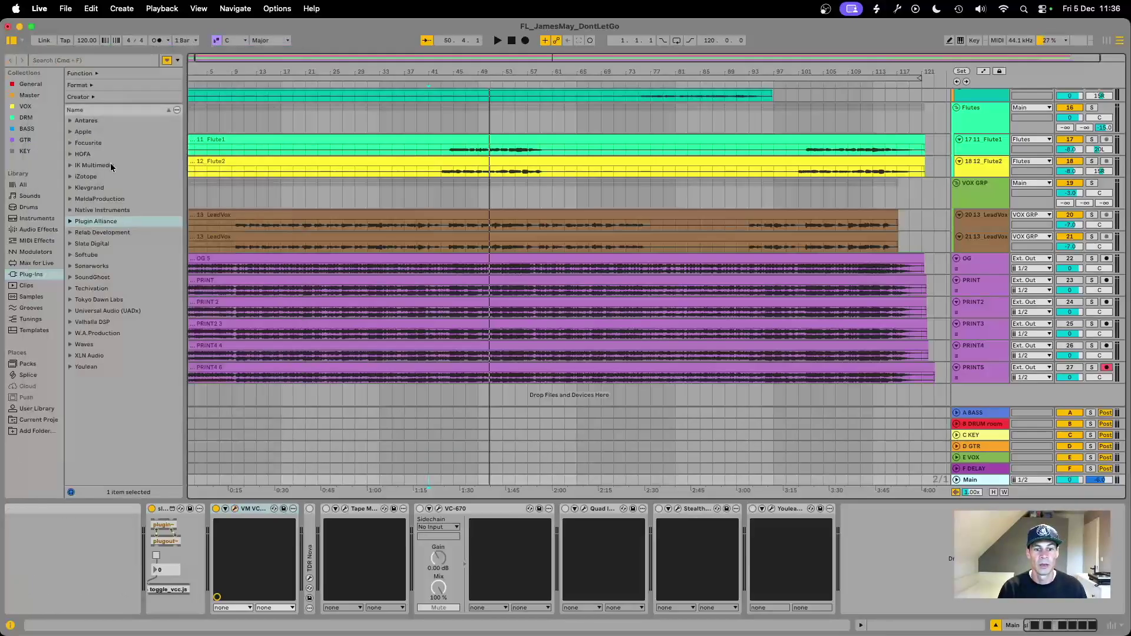
# - Open the Tape Machine 440 plug-in on the Main track to view its settings, and close its window
pyautogui.click(359, 507)
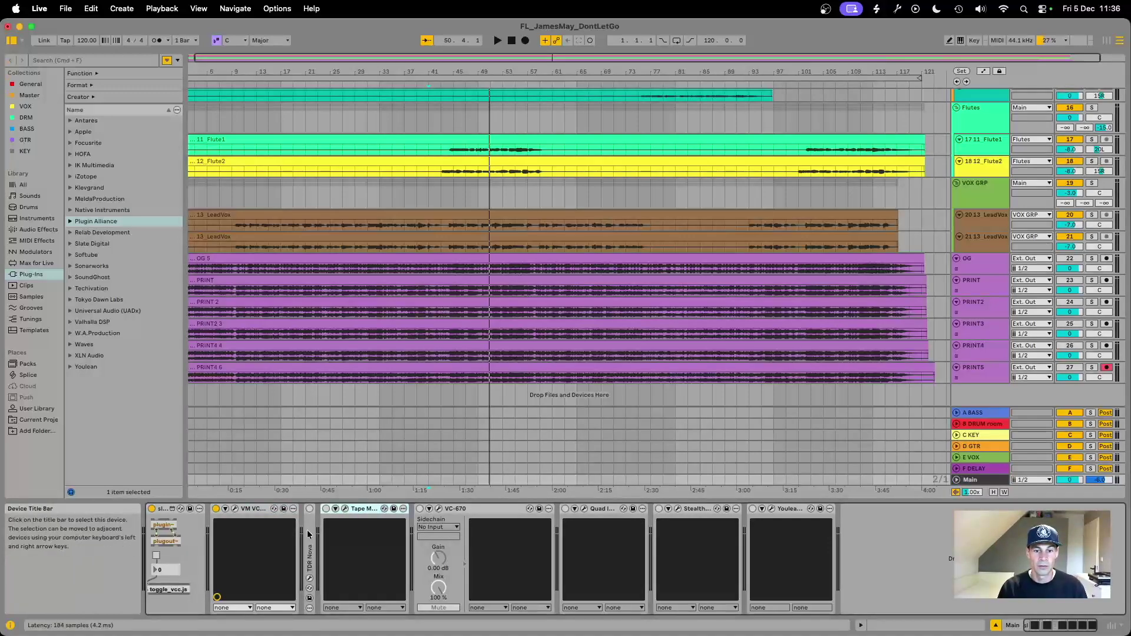
pyautogui.click(315, 532)
pyautogui.click(346, 508)
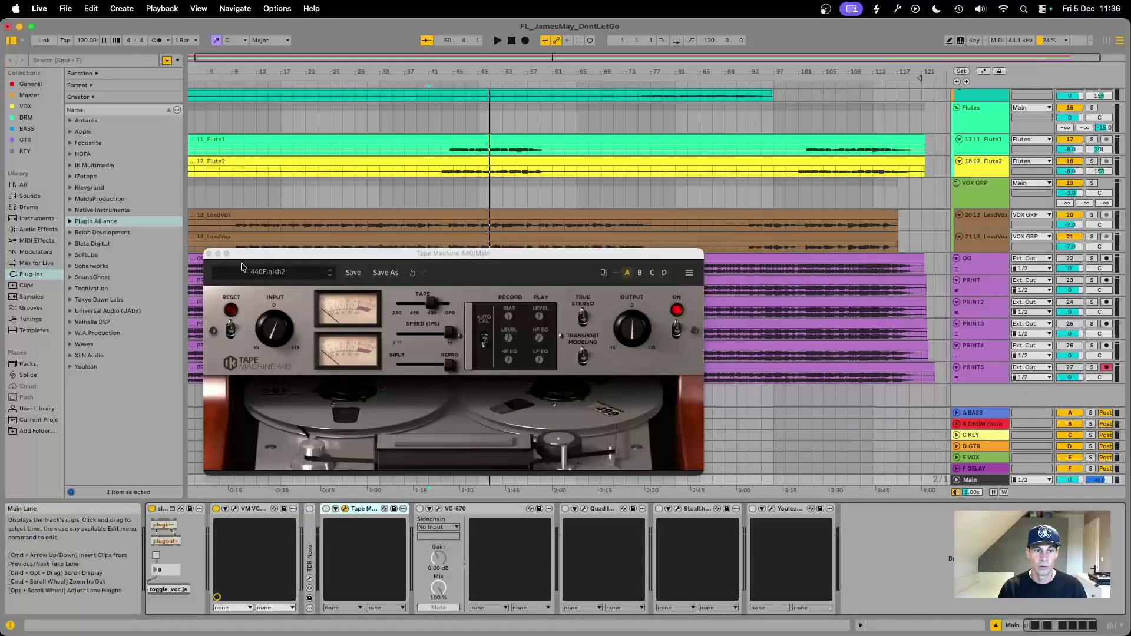
pyautogui.click(208, 255)
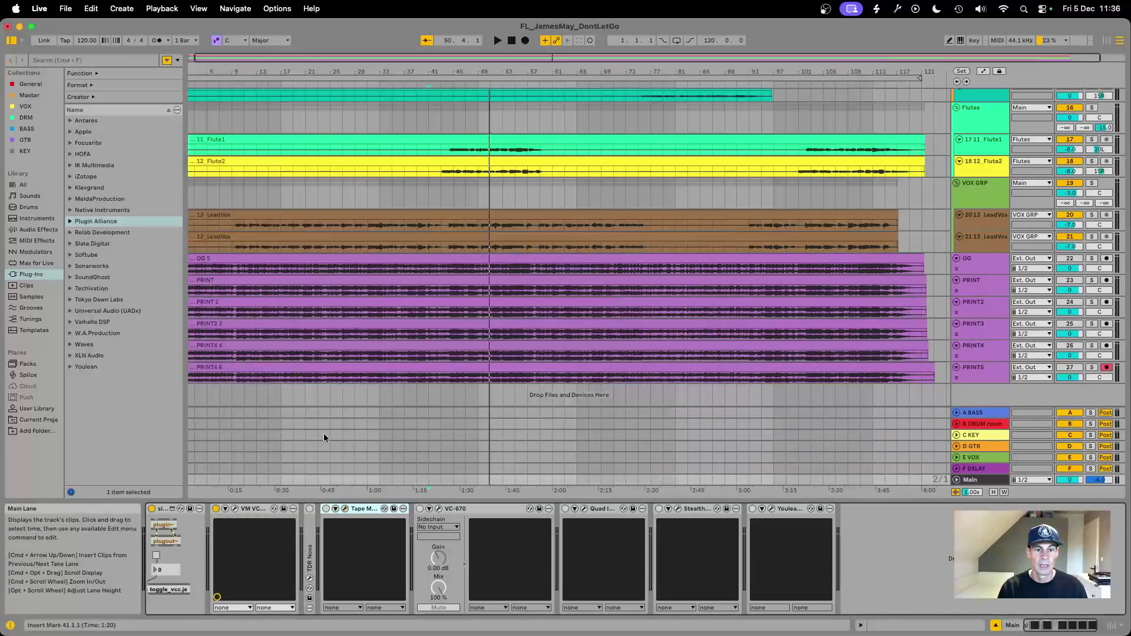
# - View the VC-670 compressor's settings on the Main track twice, closing its window each time
pyautogui.click(444, 510)
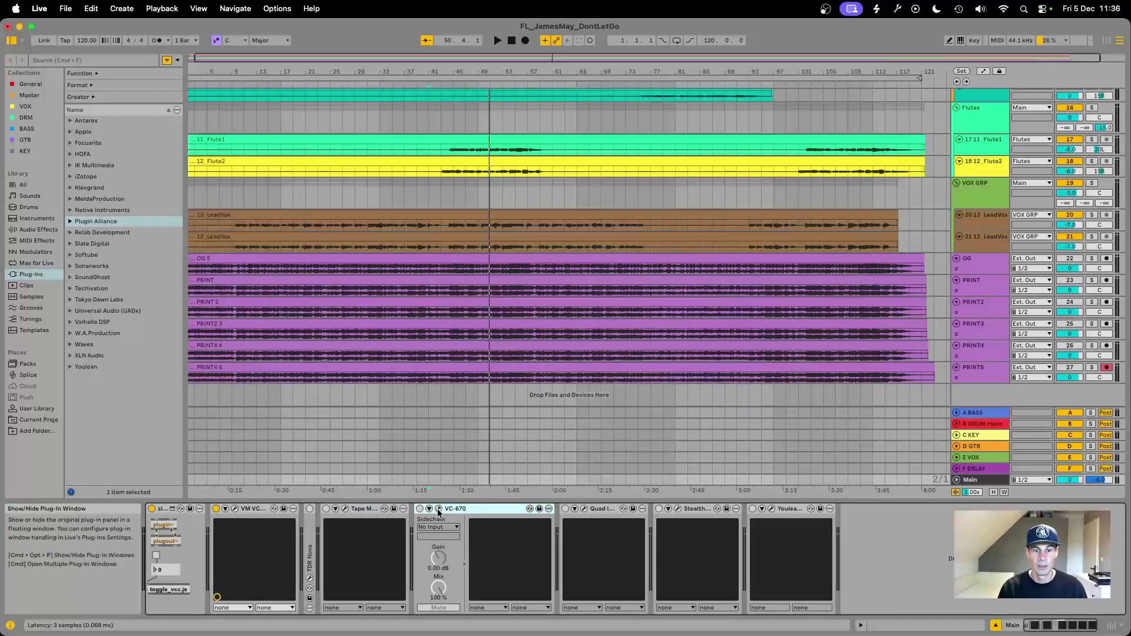
pyautogui.click(438, 509)
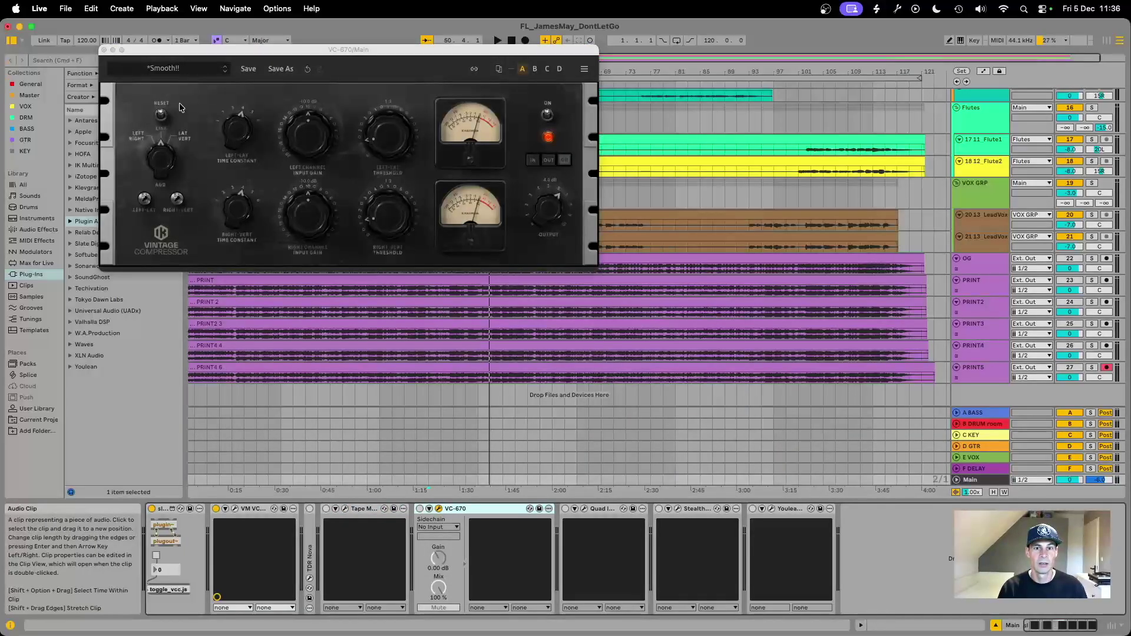
pyautogui.click(104, 50)
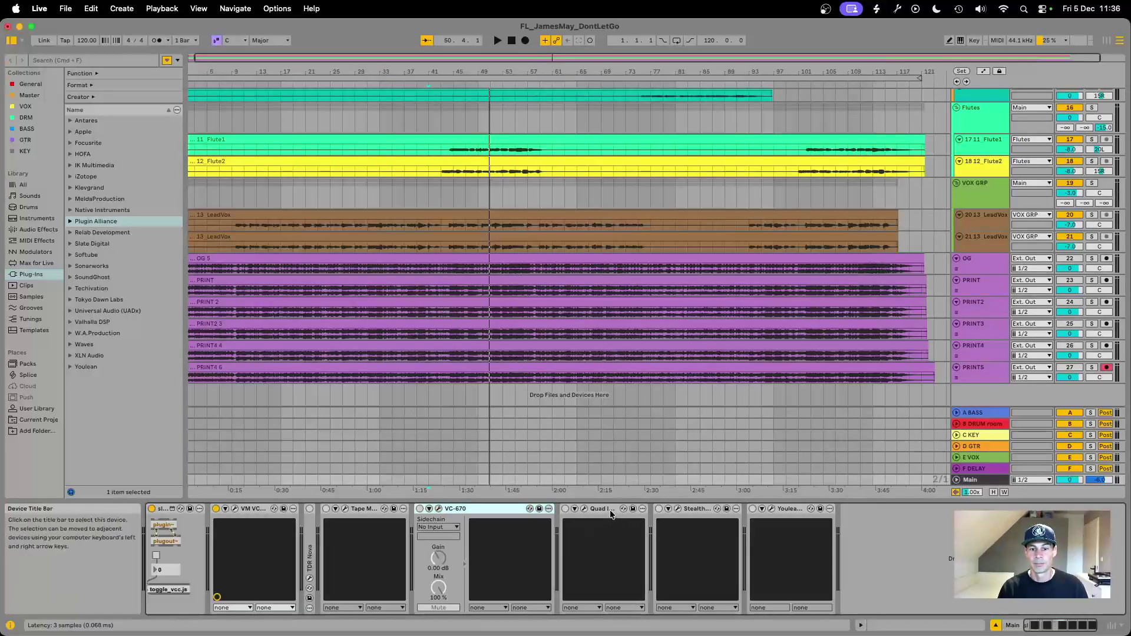
pyautogui.click(439, 508)
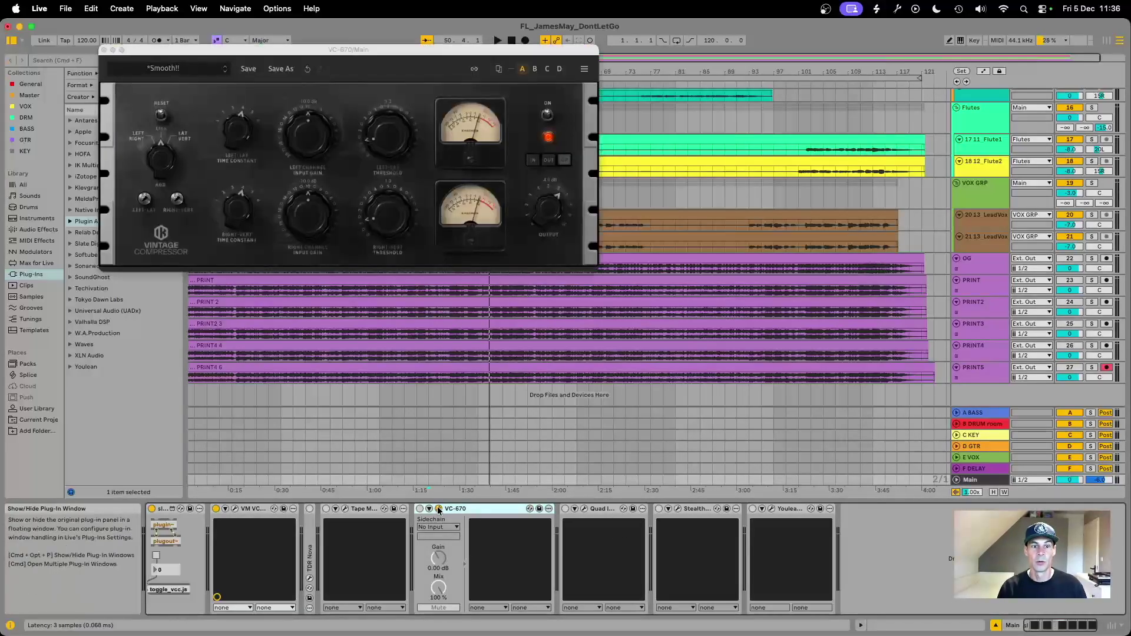
pyautogui.click(103, 49)
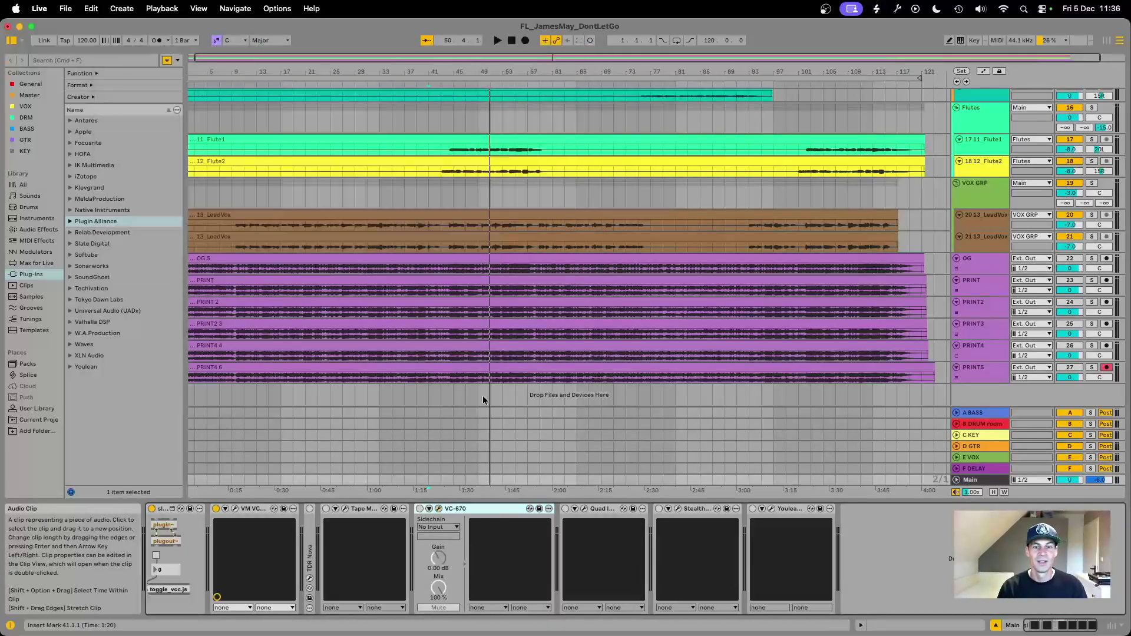
# - View the Quad Image and Stealth Limiter settings on the Main track one after the other, closing each window
pyautogui.click(585, 510)
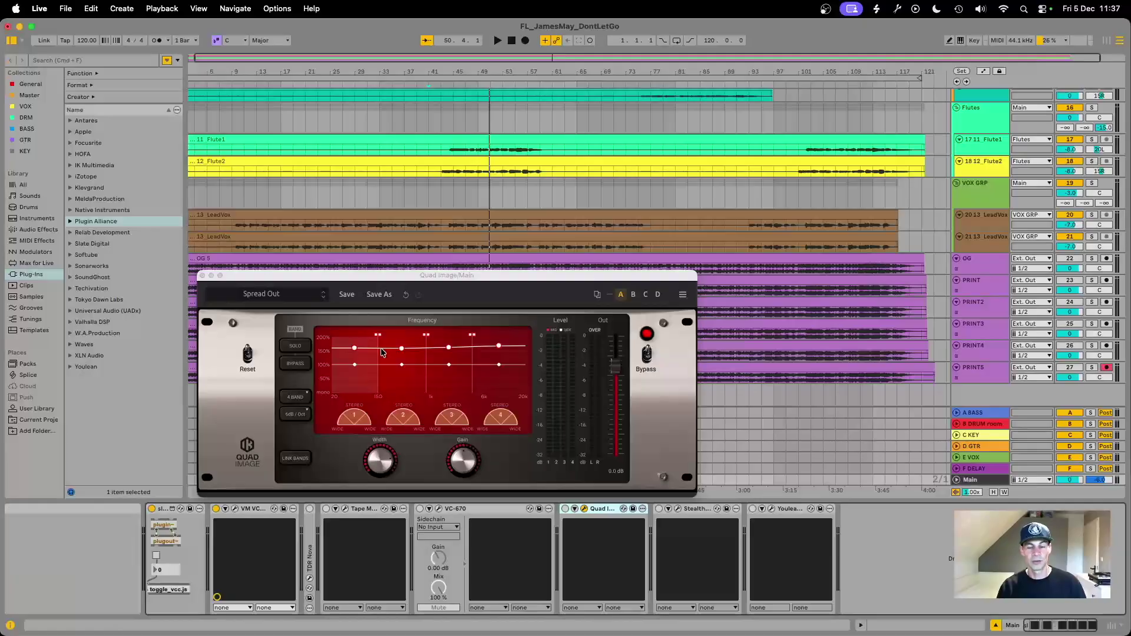
pyautogui.click(202, 276)
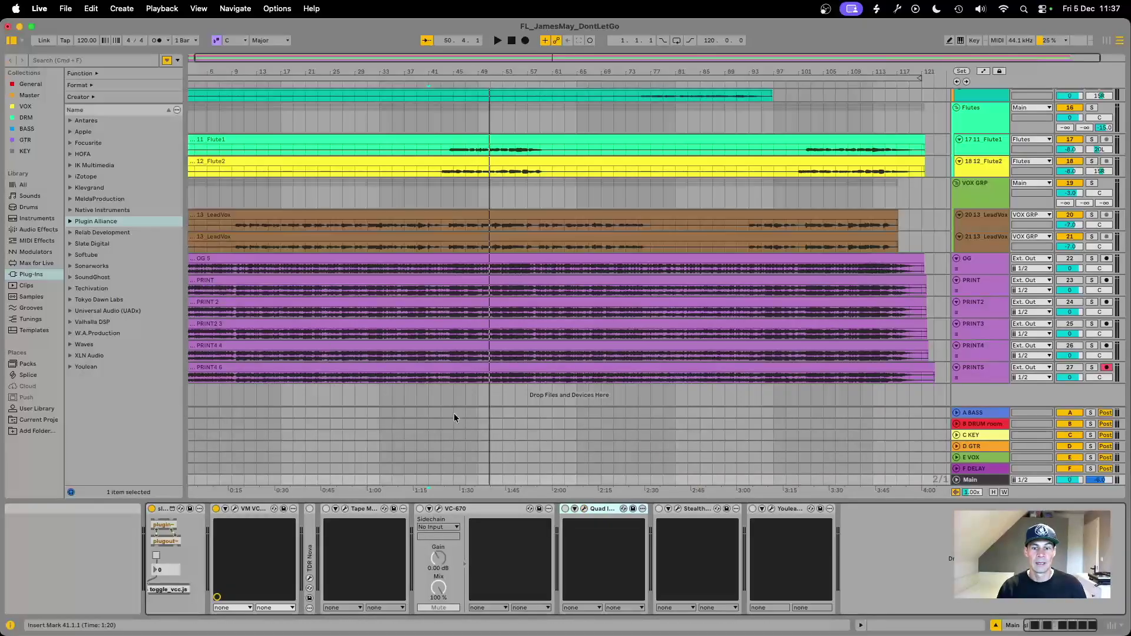
pyautogui.click(677, 510)
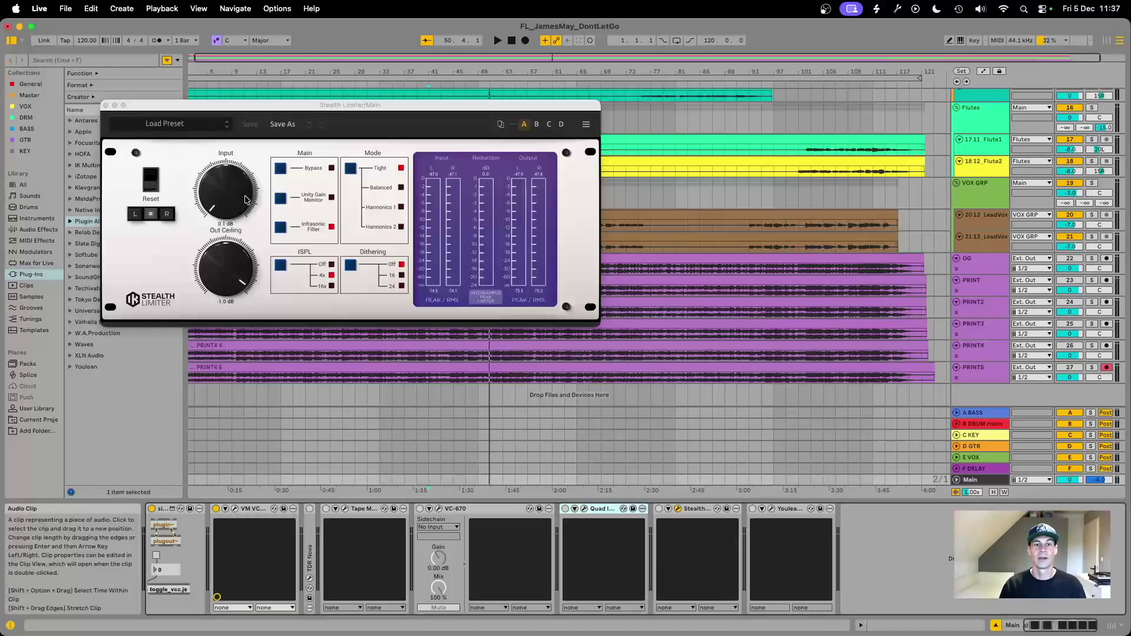
pyautogui.click(106, 106)
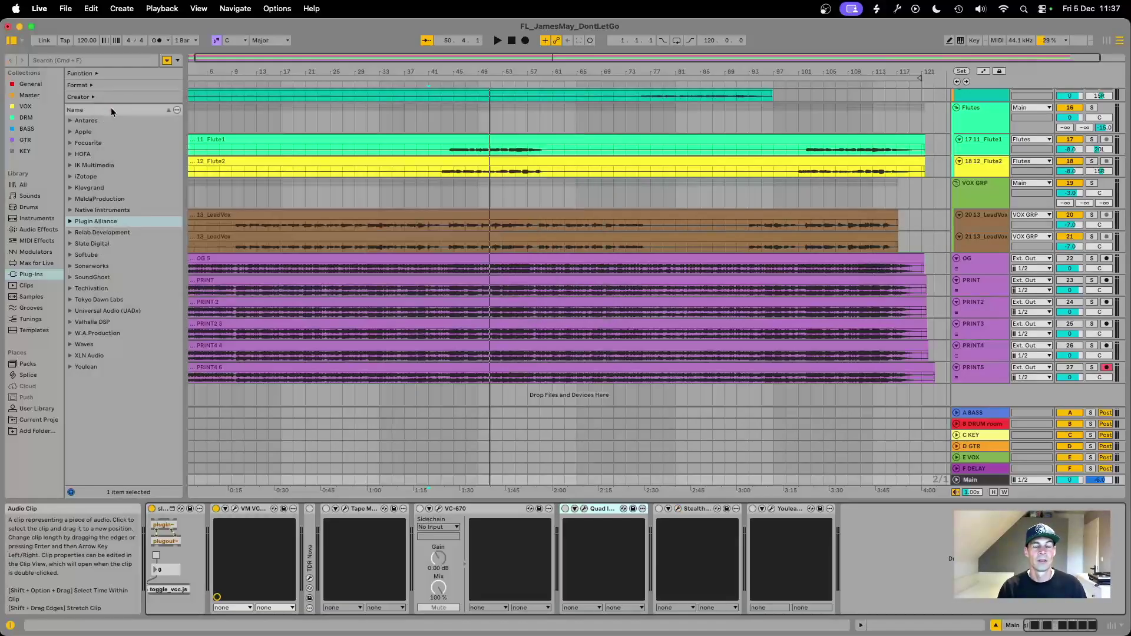
# - Select the Stealth Limiter, open Youlean Loudness Meter 2 to check the loudness readings, and close its window
pyautogui.click(696, 510)
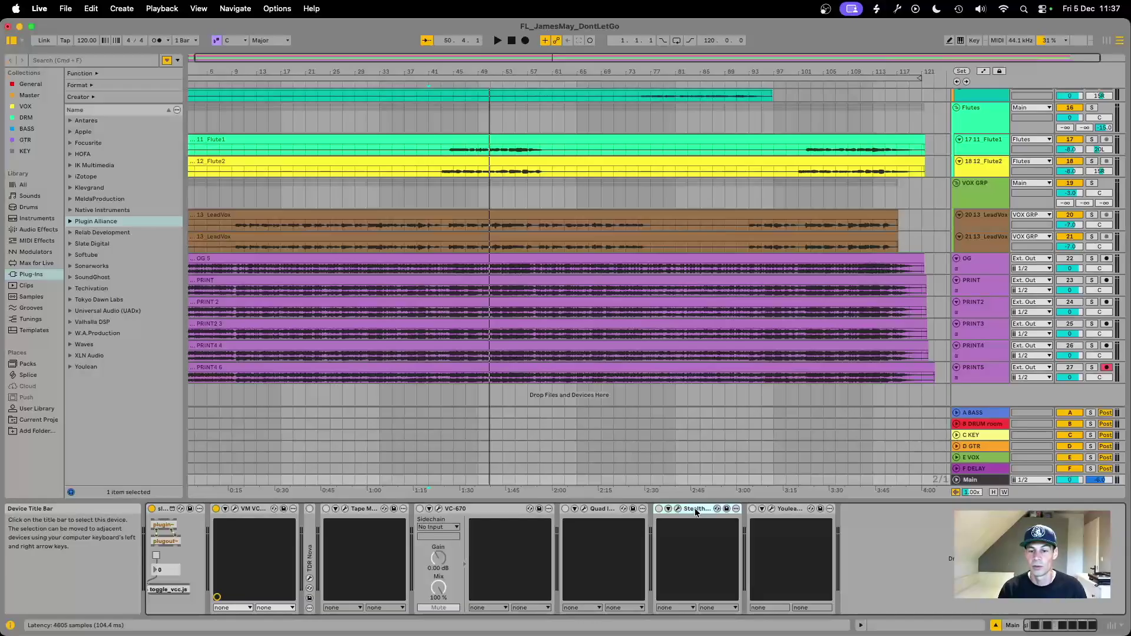
pyautogui.click(772, 508)
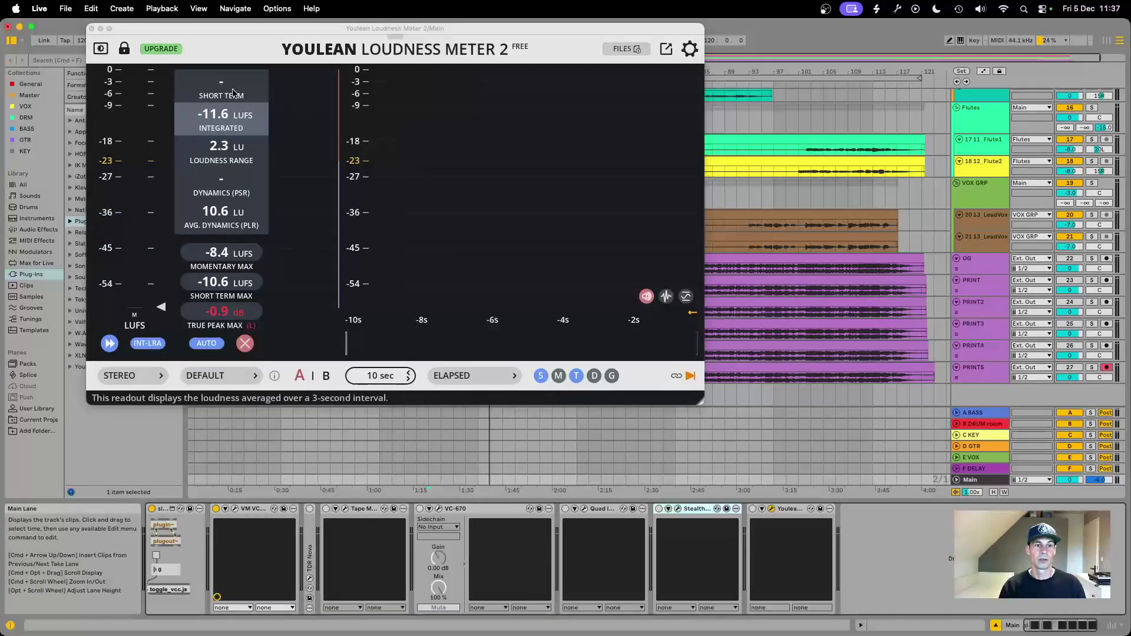
pyautogui.click(91, 28)
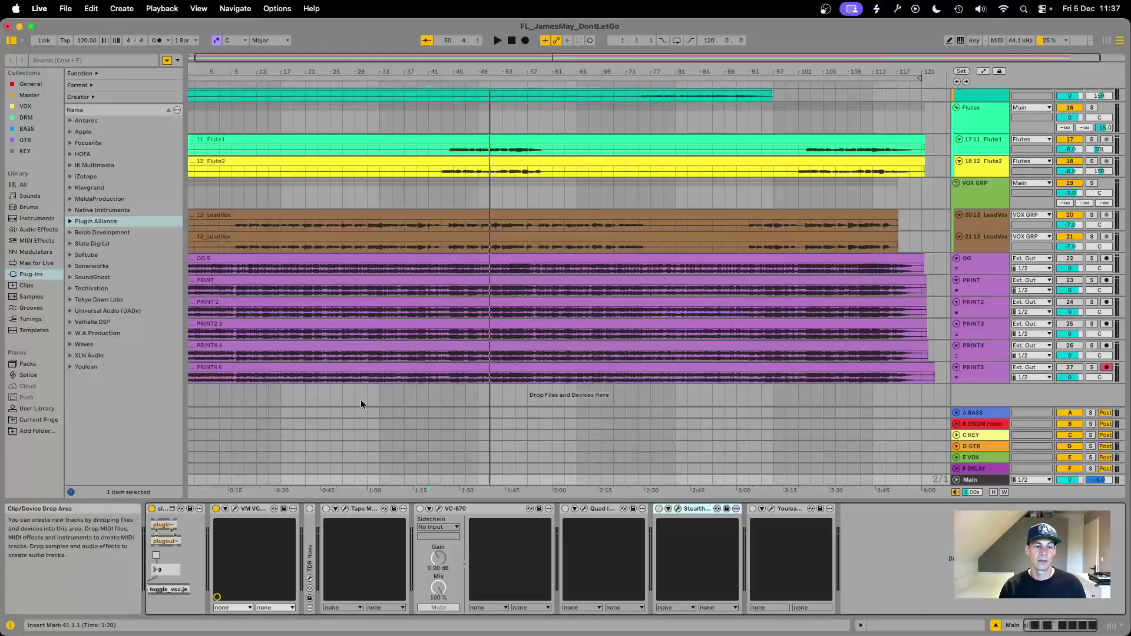
# - Play the mix from bar 31 and toggle Tape Machine 440 on the Main track to compare, leaving it active
pyautogui.click(366, 305)
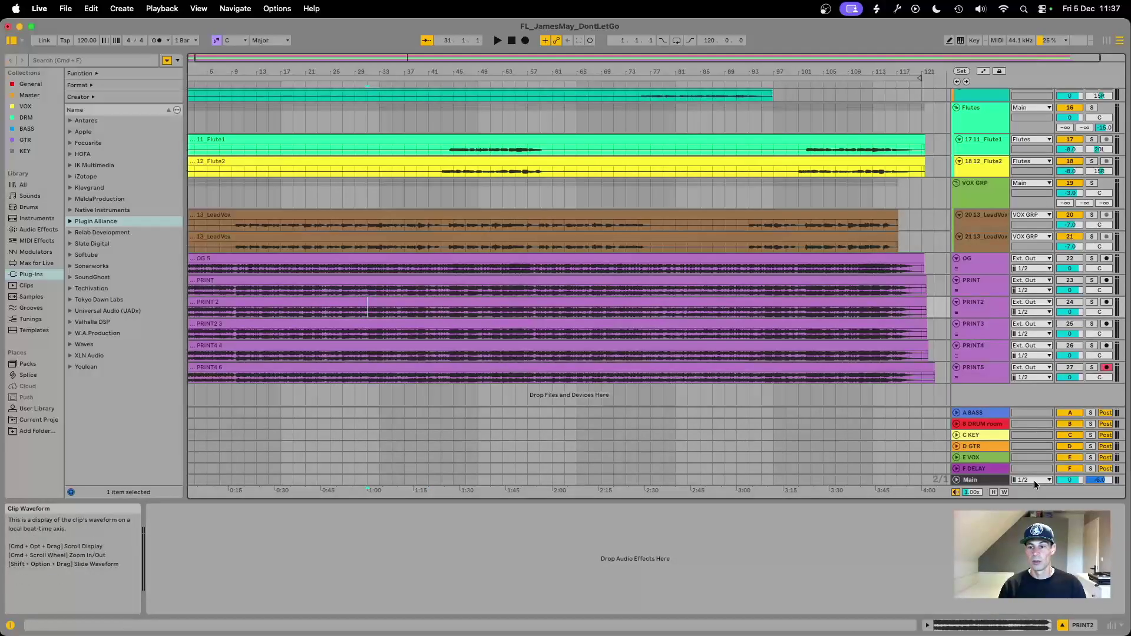
pyautogui.hscroll(-1, 418, 404)
pyautogui.press('space')
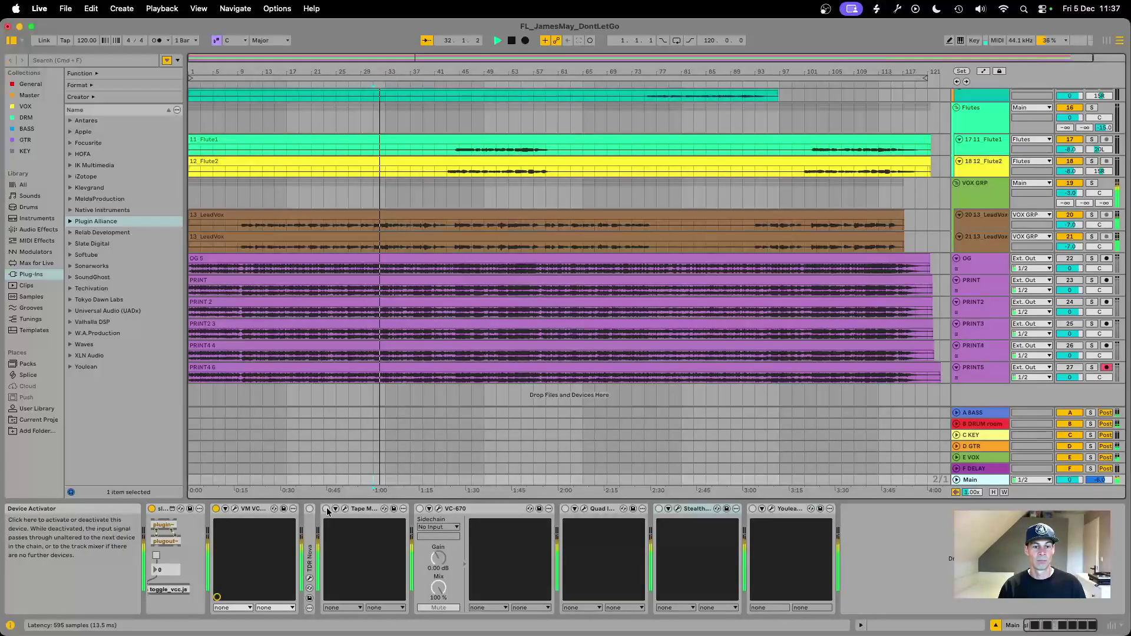
pyautogui.click(326, 509)
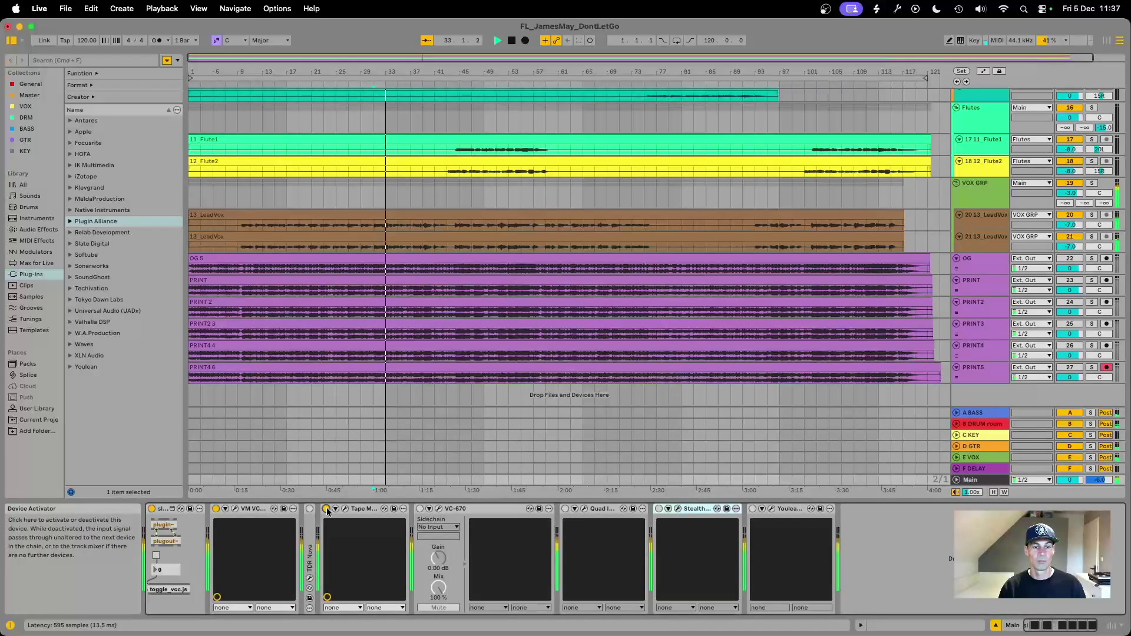
pyautogui.click(326, 508)
pyautogui.click(326, 509)
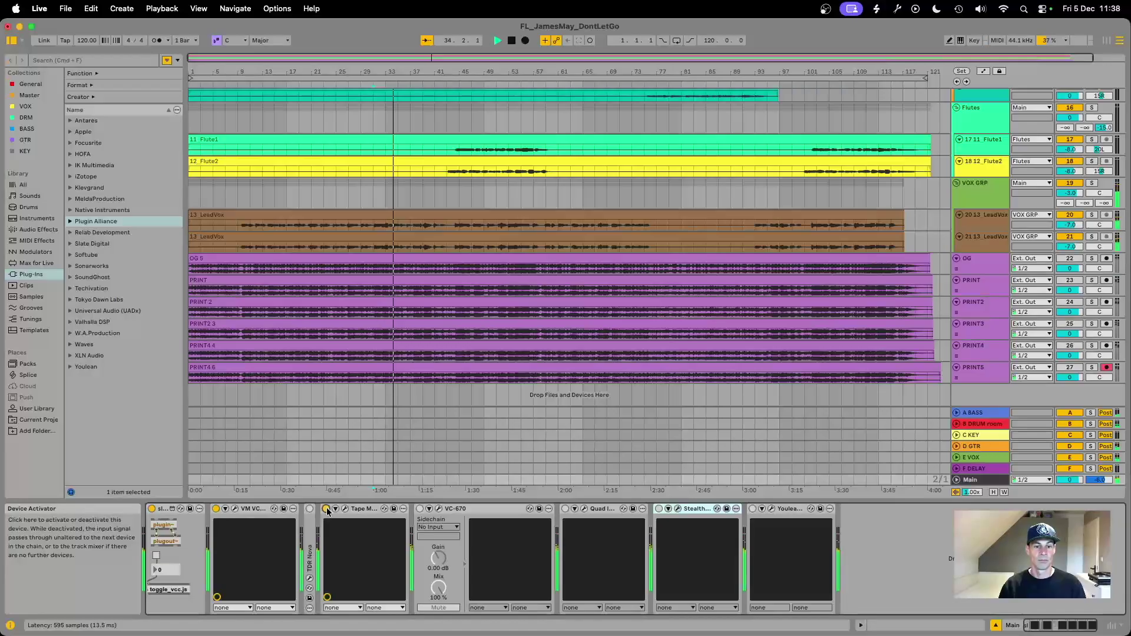
# - Reactivate VC-670, Quad Image, Stealth Limiter and Youlean in turn on the Main track during playback, and stop around bar 41
pyautogui.click(419, 509)
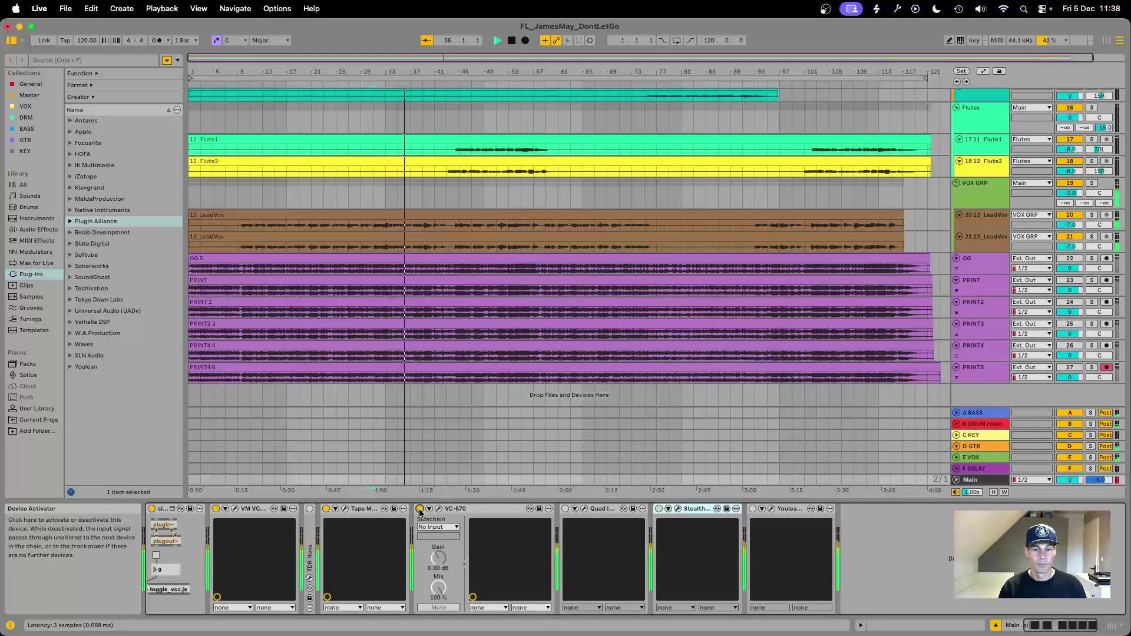
pyautogui.click(565, 509)
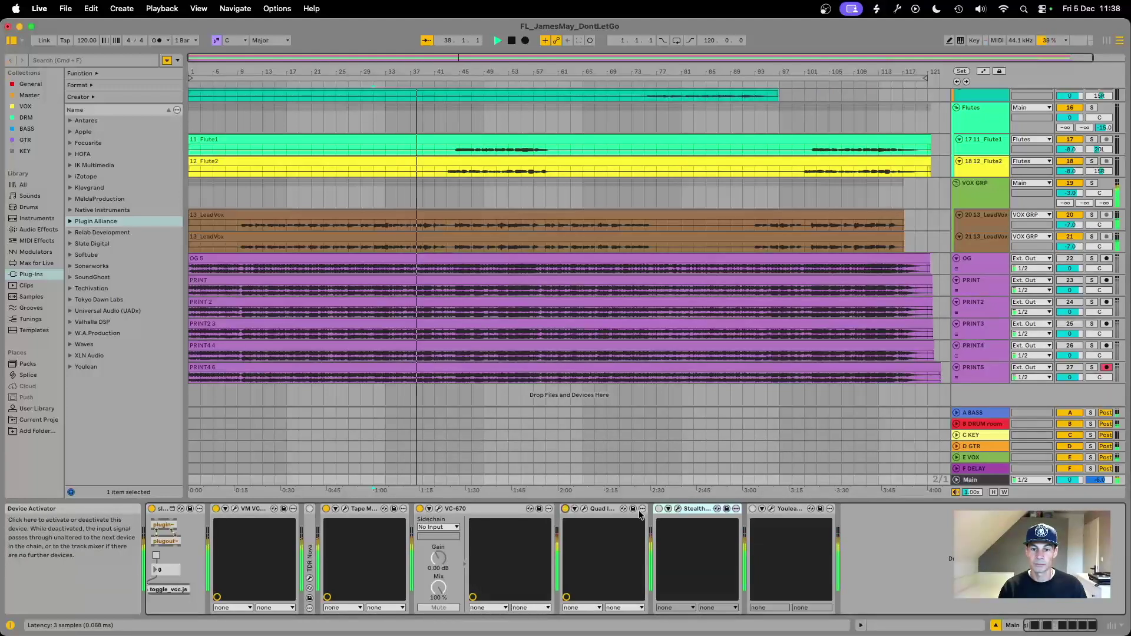
pyautogui.click(659, 509)
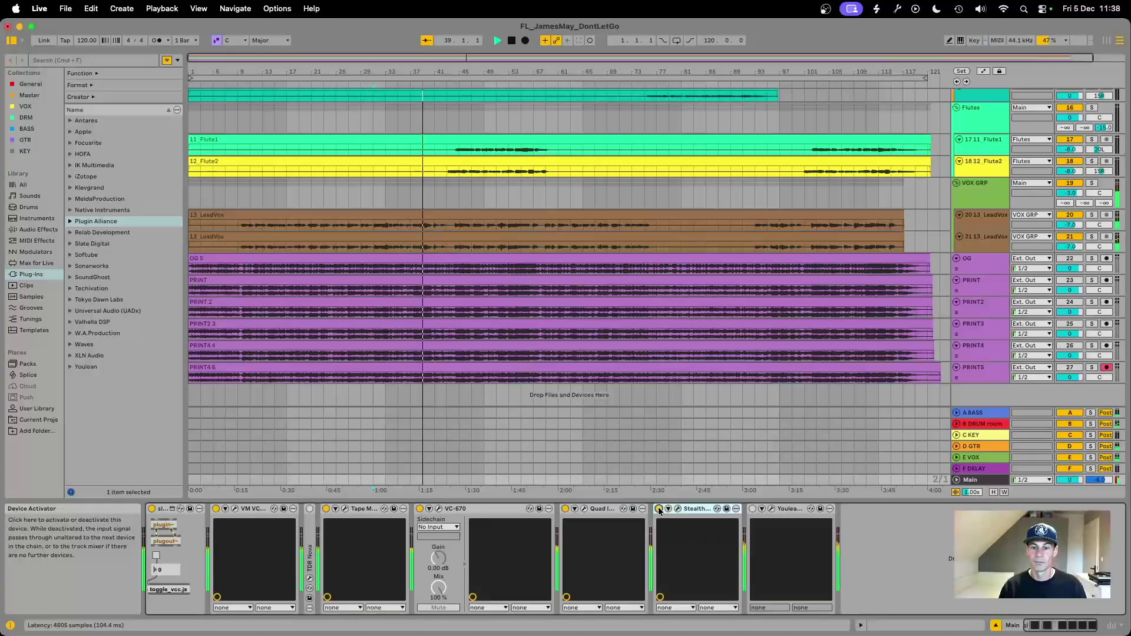
pyautogui.click(753, 509)
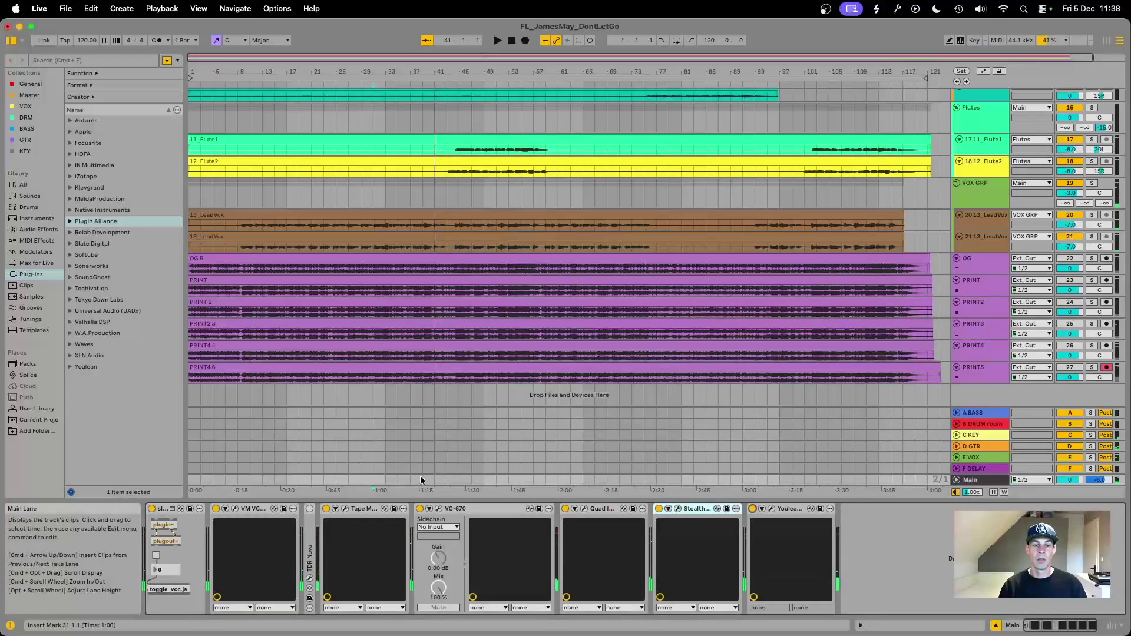
# - Review the Main track's chain by selecting the tape, VC-670, Quad Image, Stealth Limiter and Youlean devices, returning to Stealth Limiter
pyautogui.click(357, 511)
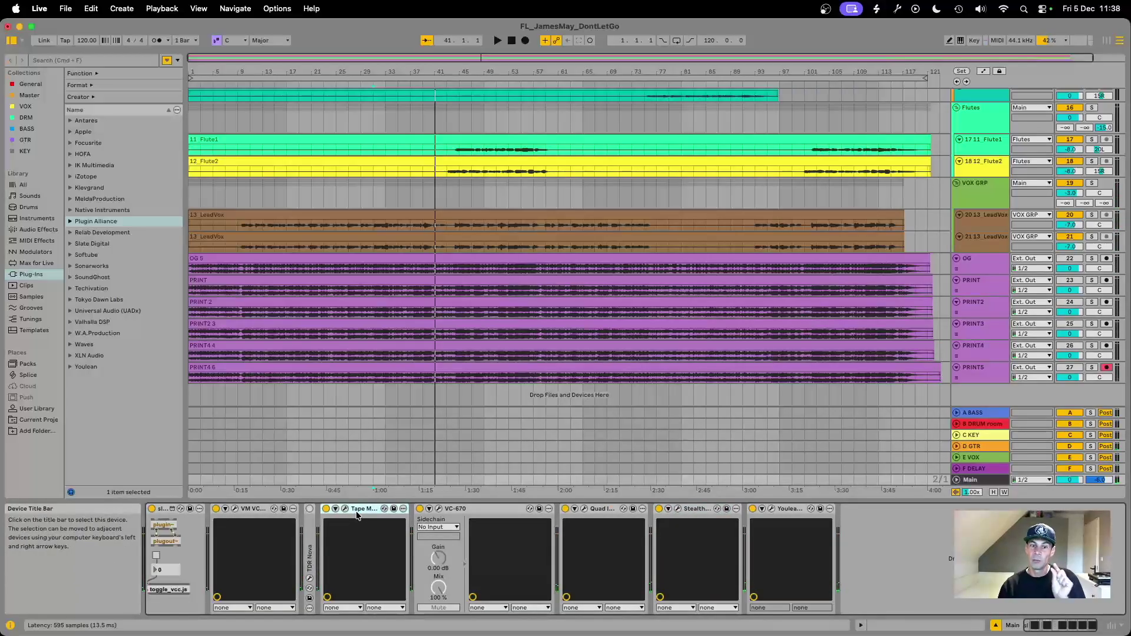
pyautogui.click(462, 510)
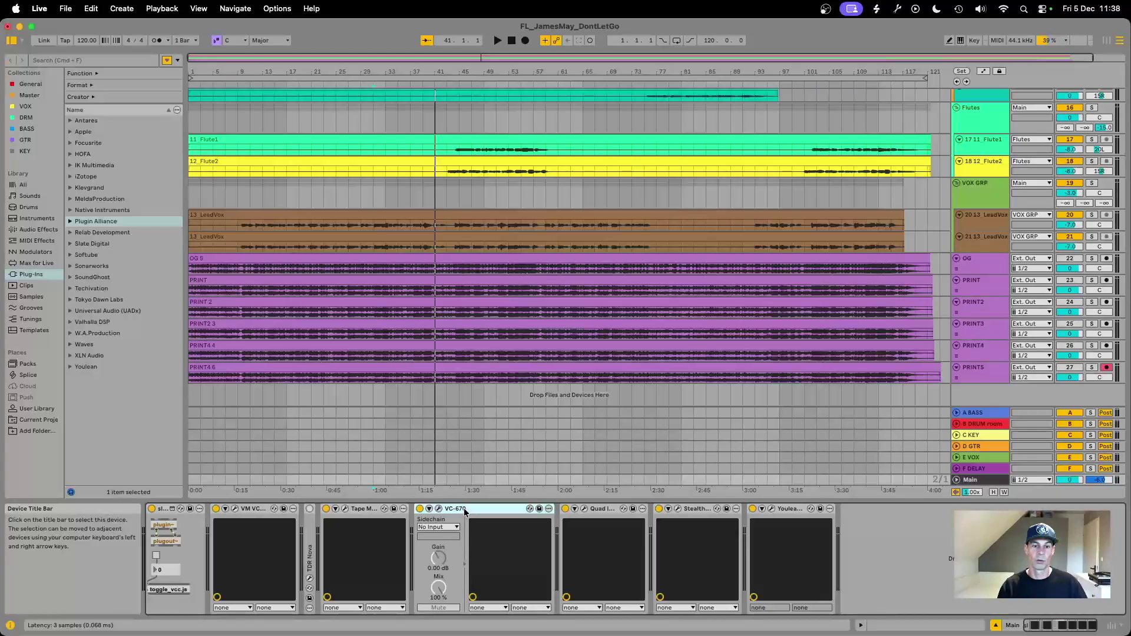
pyautogui.click(600, 510)
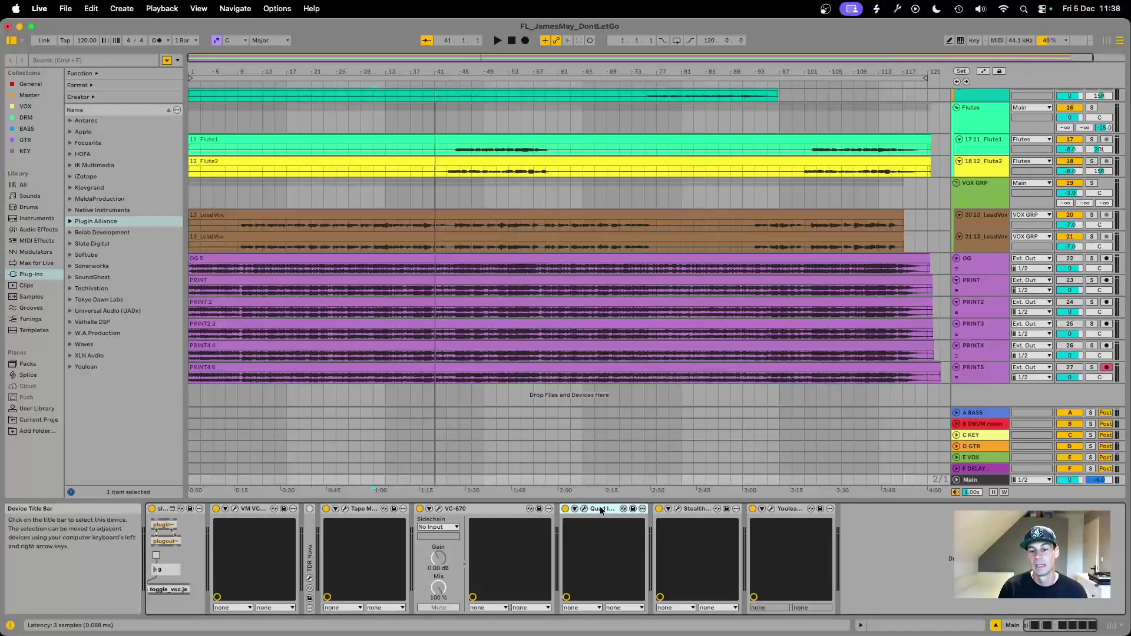
pyautogui.click(696, 508)
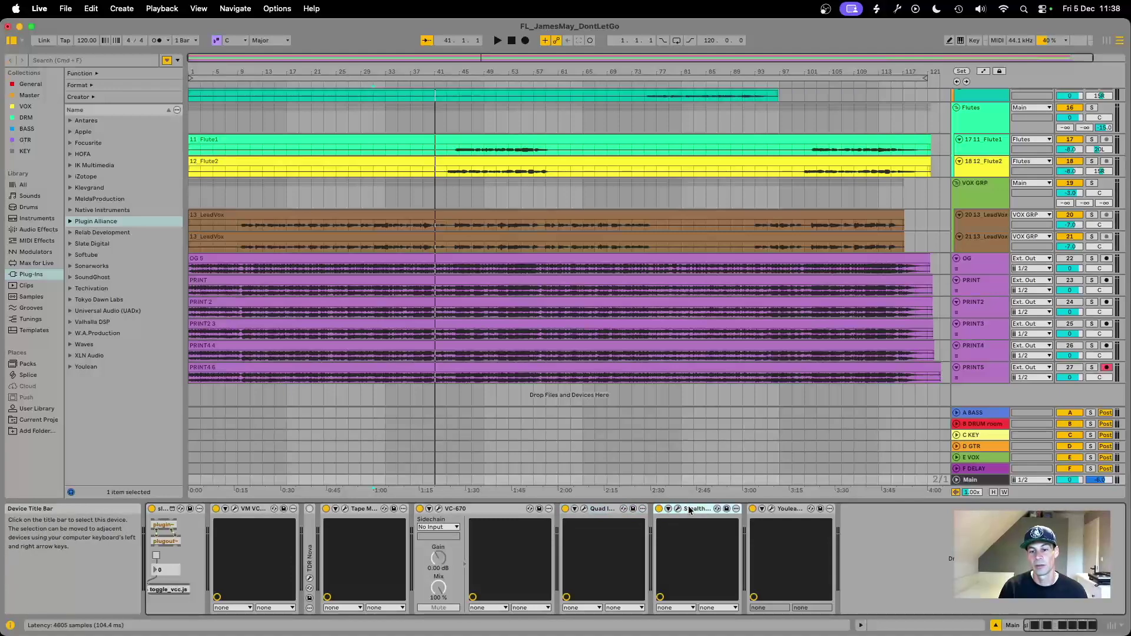
pyautogui.click(780, 509)
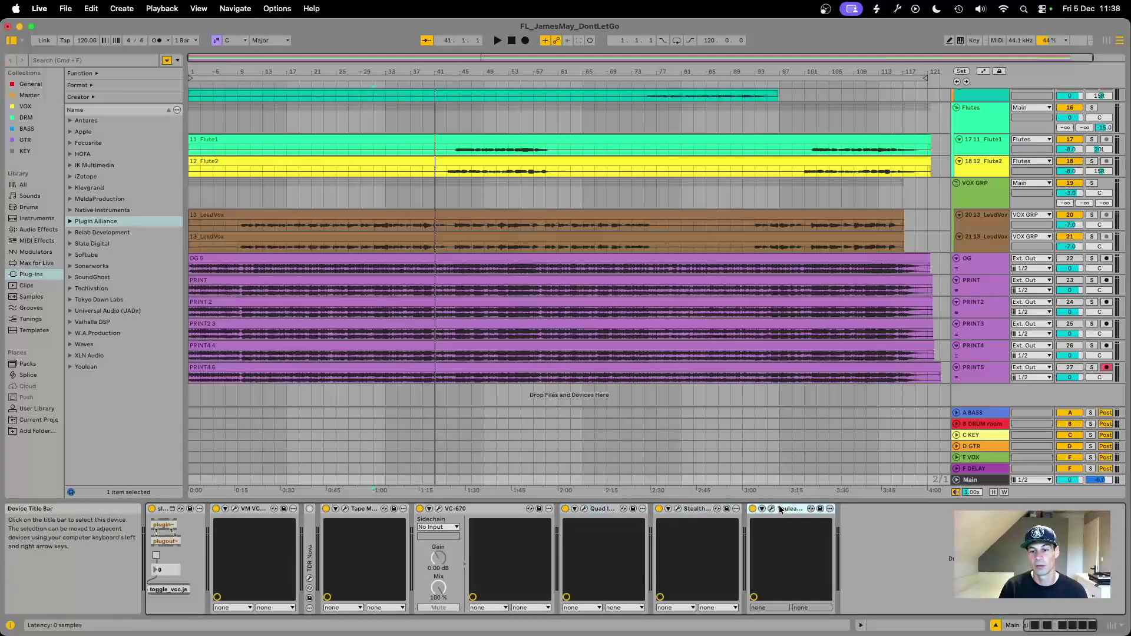
pyautogui.click(697, 510)
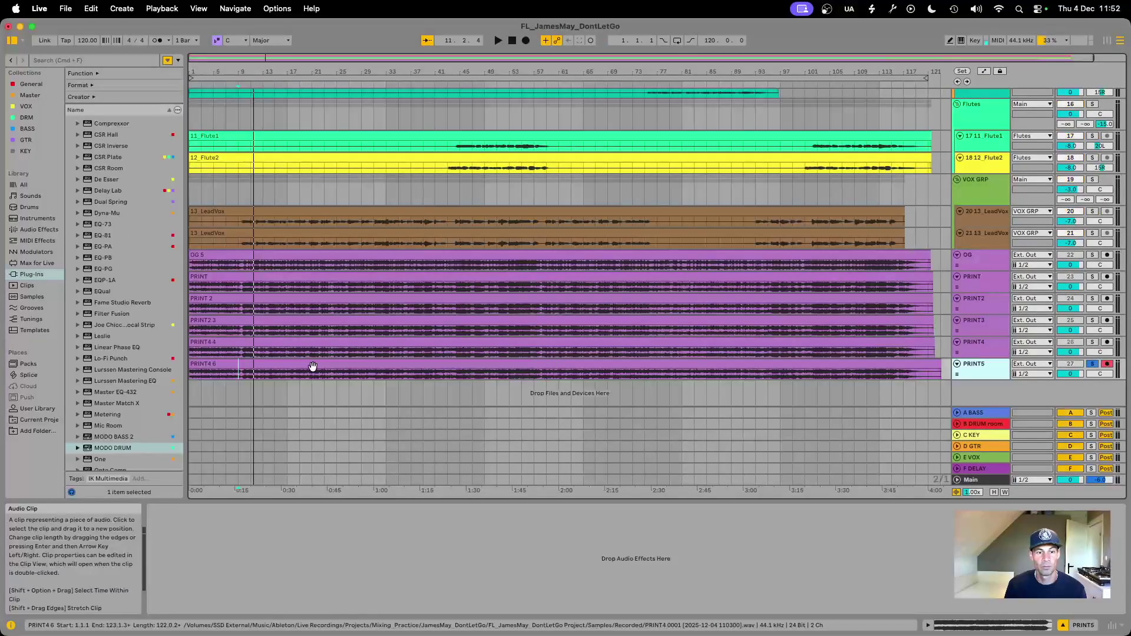
# - Play the soloed PRINT5 track from bar 9 to audition the printed mix
pyautogui.press('space')
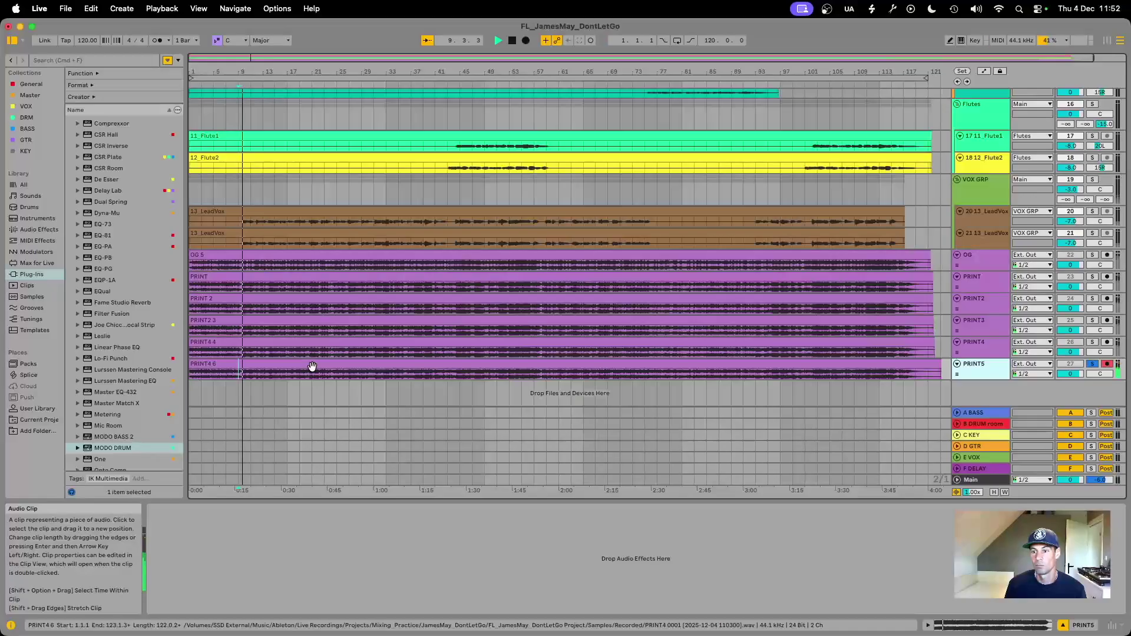